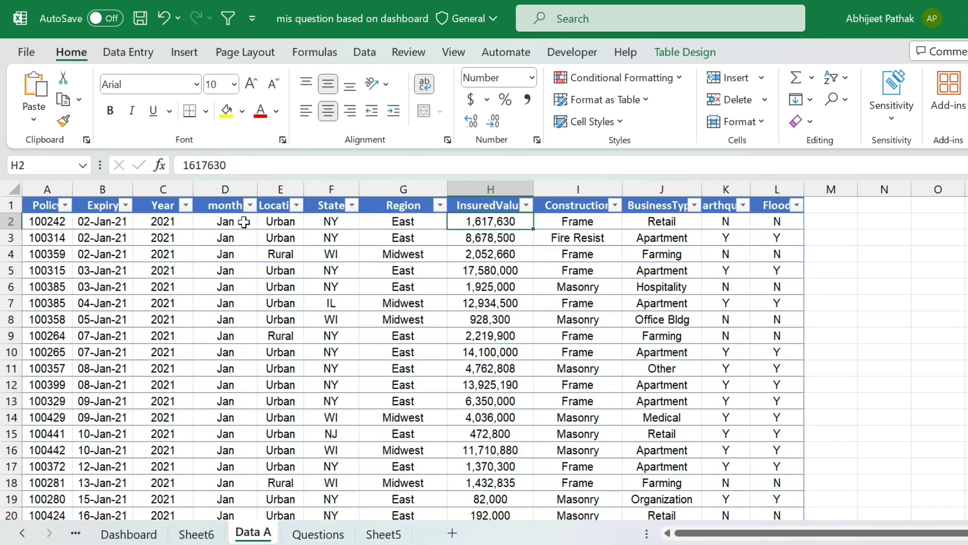
Review Question 3 on the Questions sheet and the InsuredValue and BusinessType columns in Data A
left_click(216, 214)
left_click(216, 211)
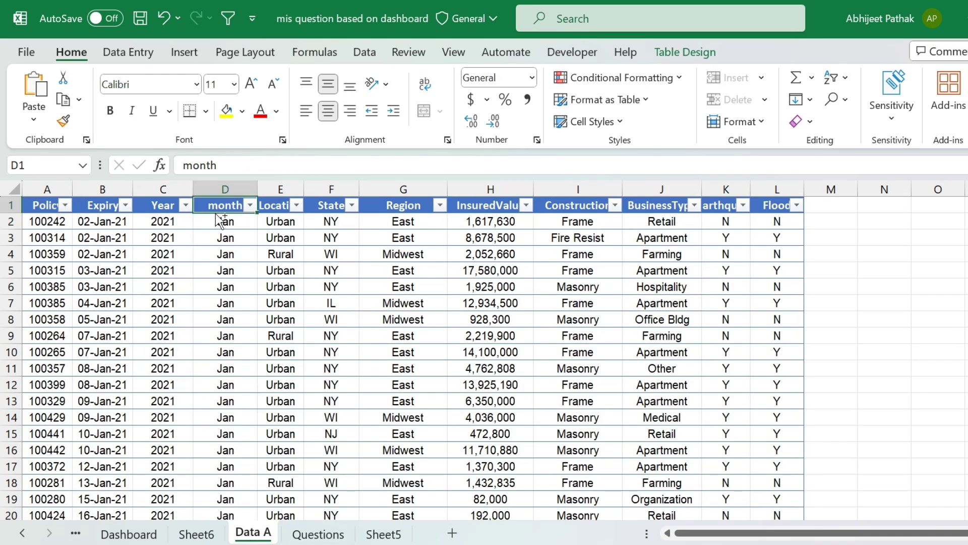
left_click(318, 533)
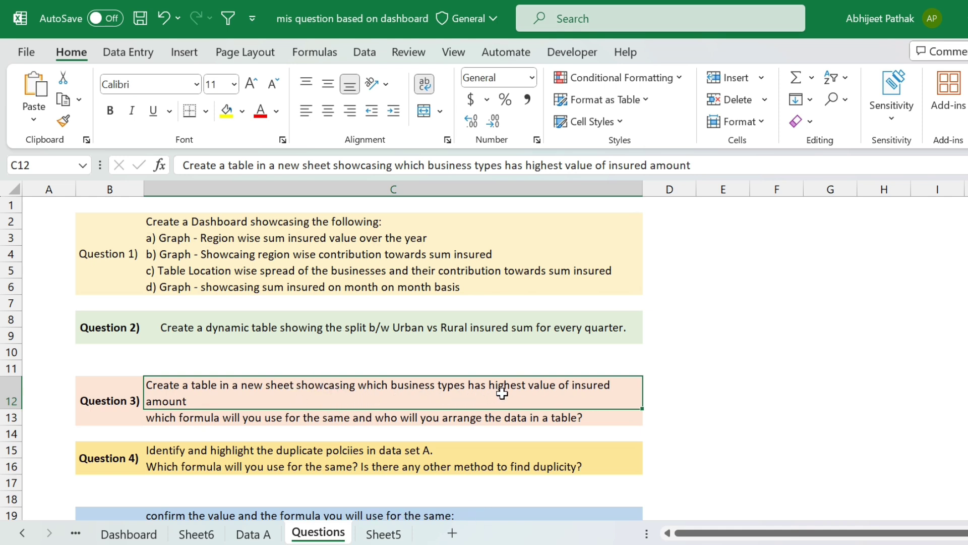
left_click(247, 536)
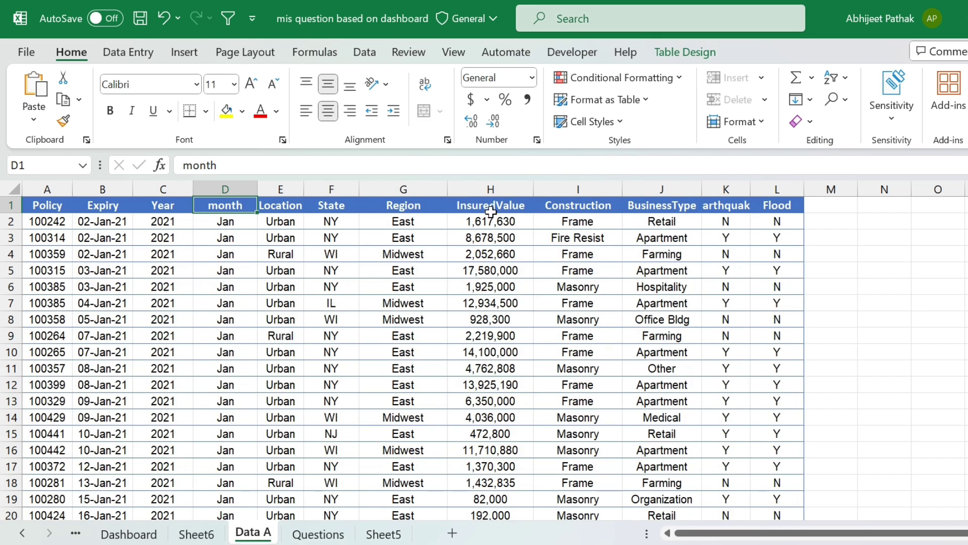
left_click_drag(490, 222, 504, 385)
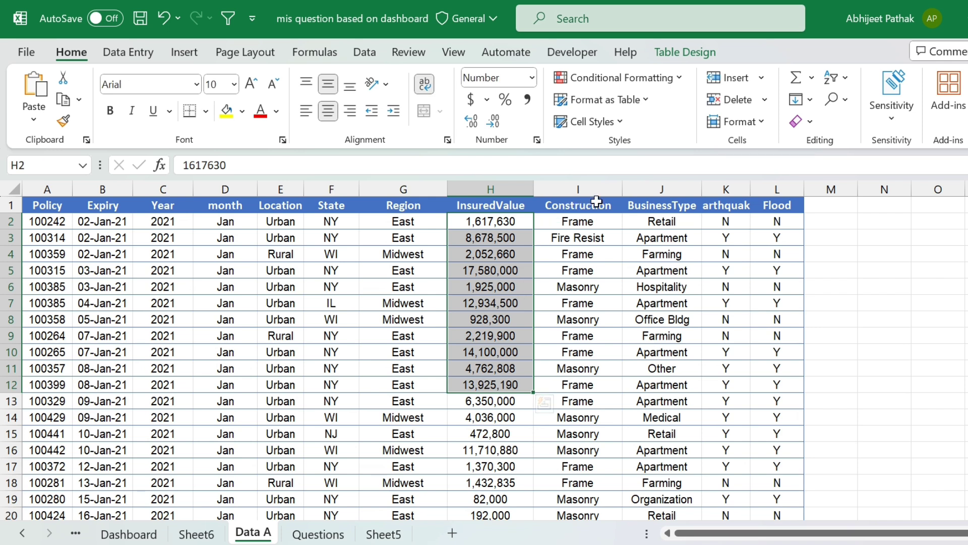
left_click(654, 205)
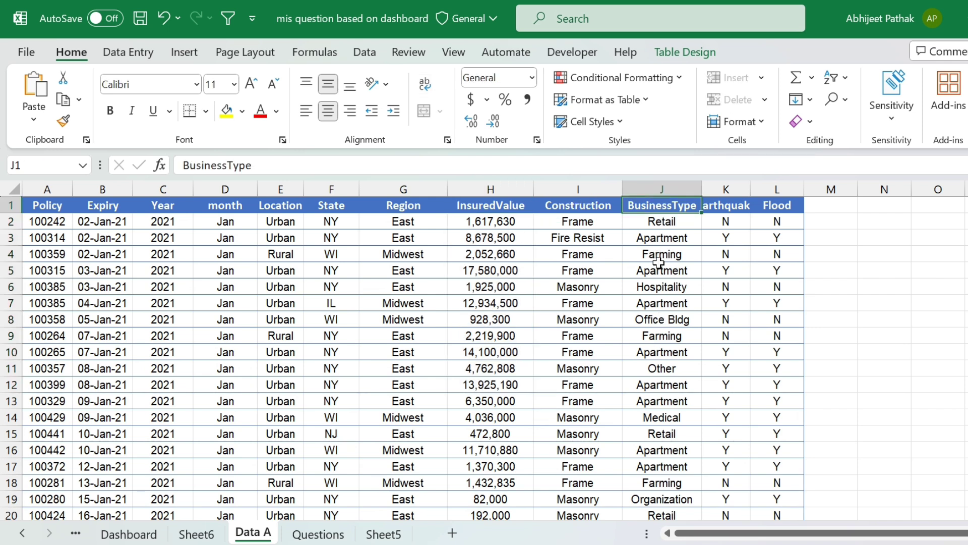
Enter the heading Business Type in cell C2 of Sheet5 and fit column C to its text
left_click(384, 534)
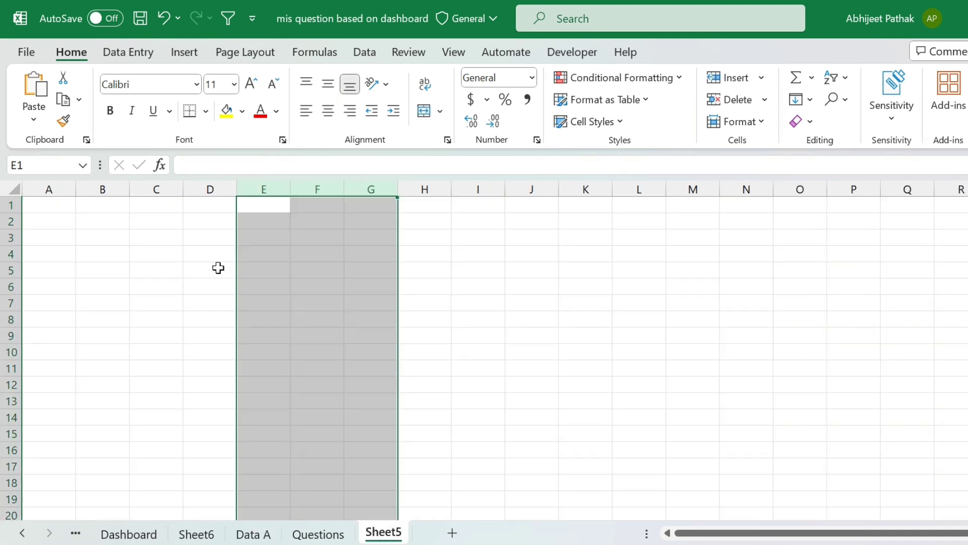
left_click(153, 221)
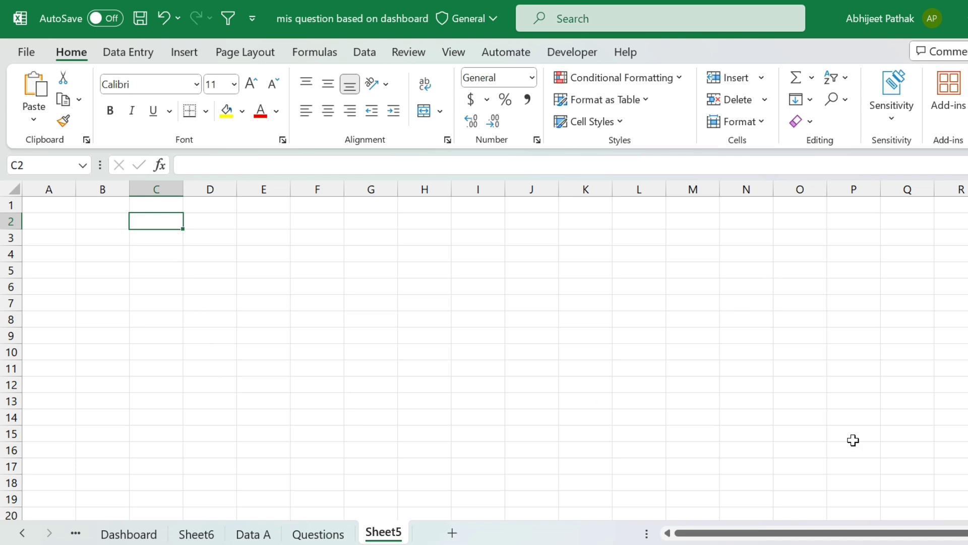
type("Busines")
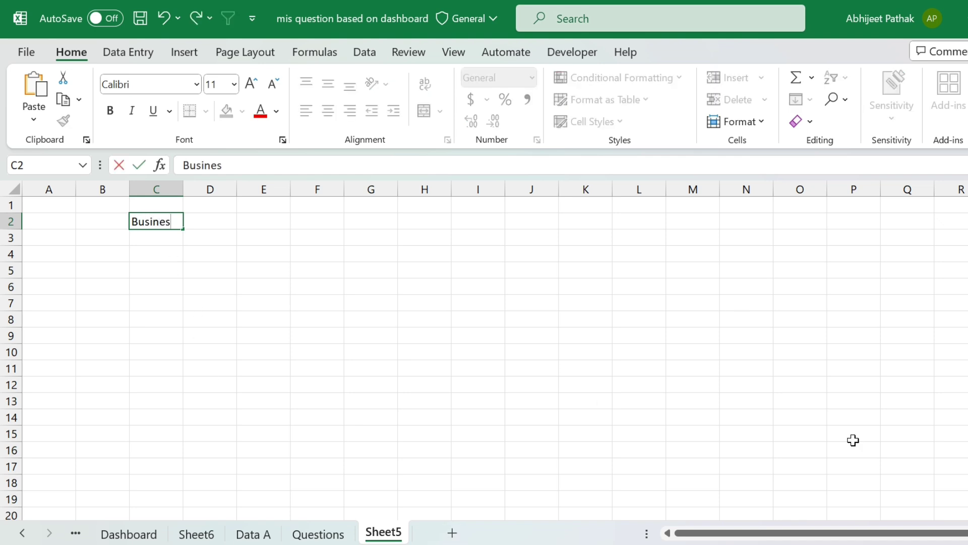
type("s Type")
key("Tab")
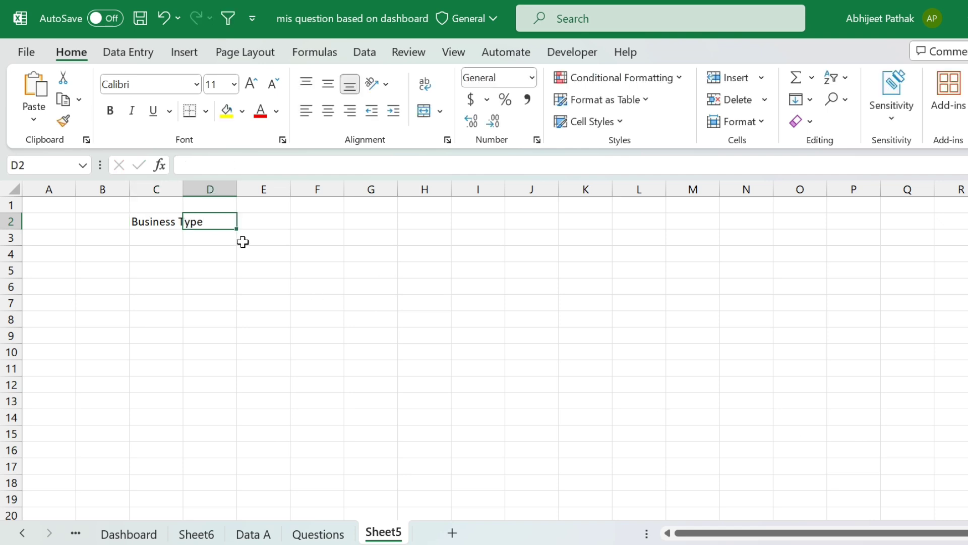
double_click(183, 189)
Examine the entries in the BusinessType column of the Data A sheet for repeated business types
left_click(253, 533)
left_click(667, 217)
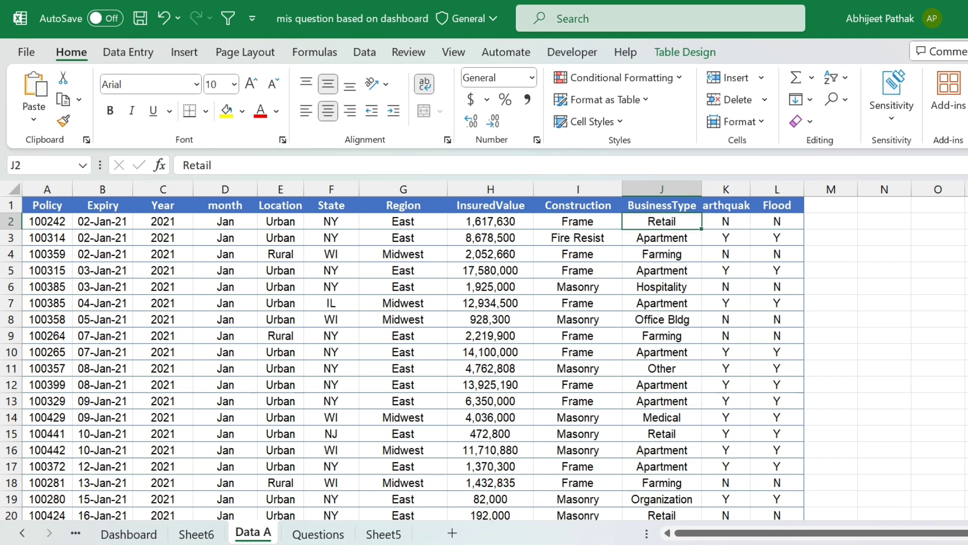
key("Down")
key("Down")
key("Down")
key("Down")
key("Down")
key("Down")
key("Down")
key("Down")
key("Down")
key("Down")
key("Down")
key("Down")
key("Down")
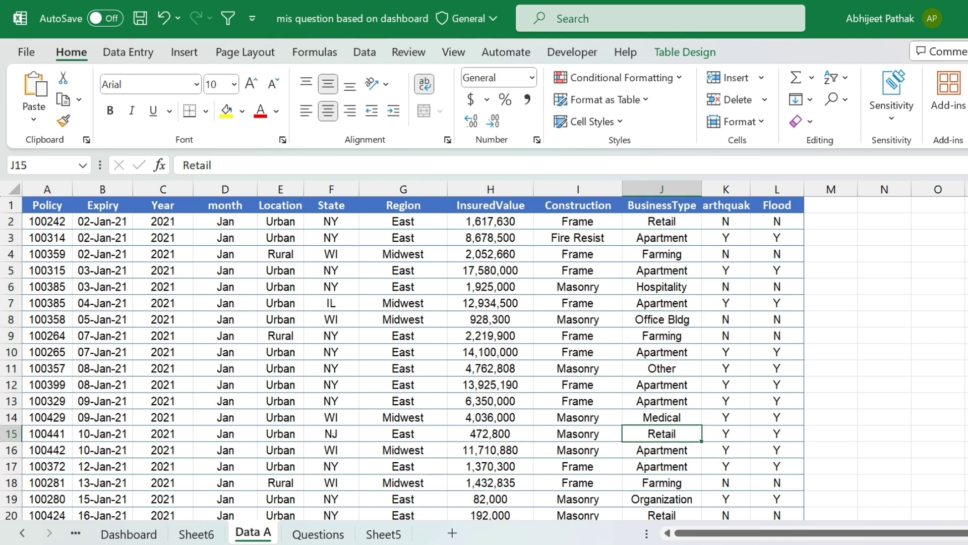
key("ctrl+Up")
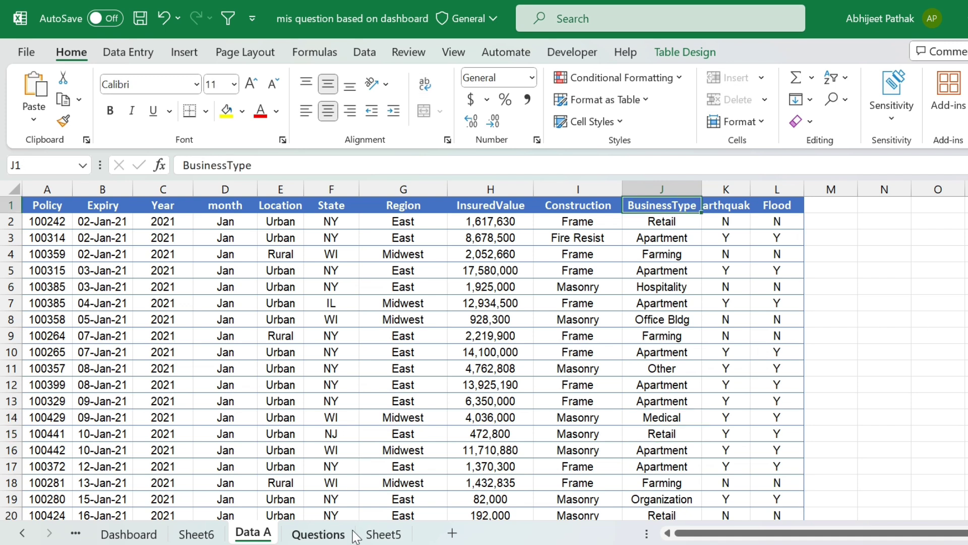
List the distinct business types from C3 on Sheet5 with the formula =UNIQUE(tblPolicies[BusinessType])
left_click(385, 535)
left_click(159, 234)
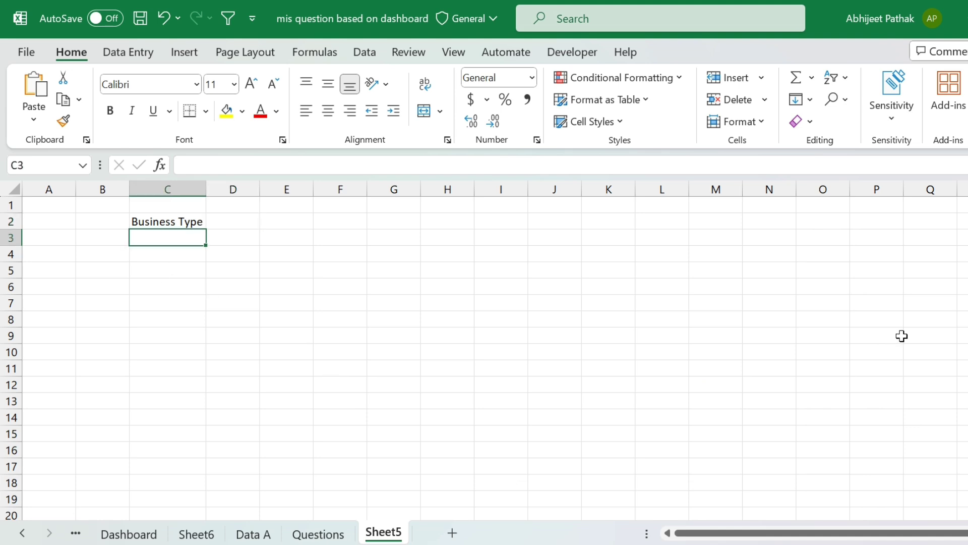
type("=u")
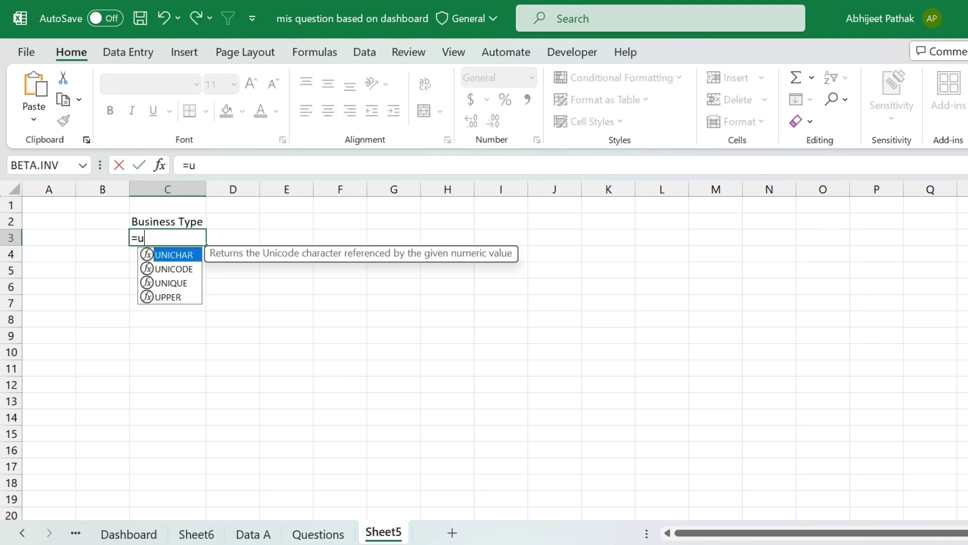
type("niqu")
key("Tab")
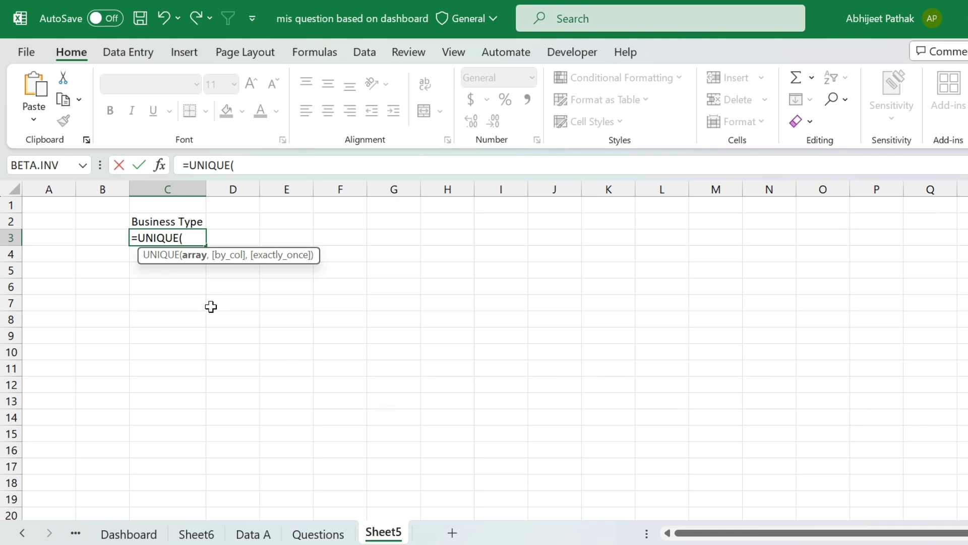
left_click(245, 541)
left_click(656, 225)
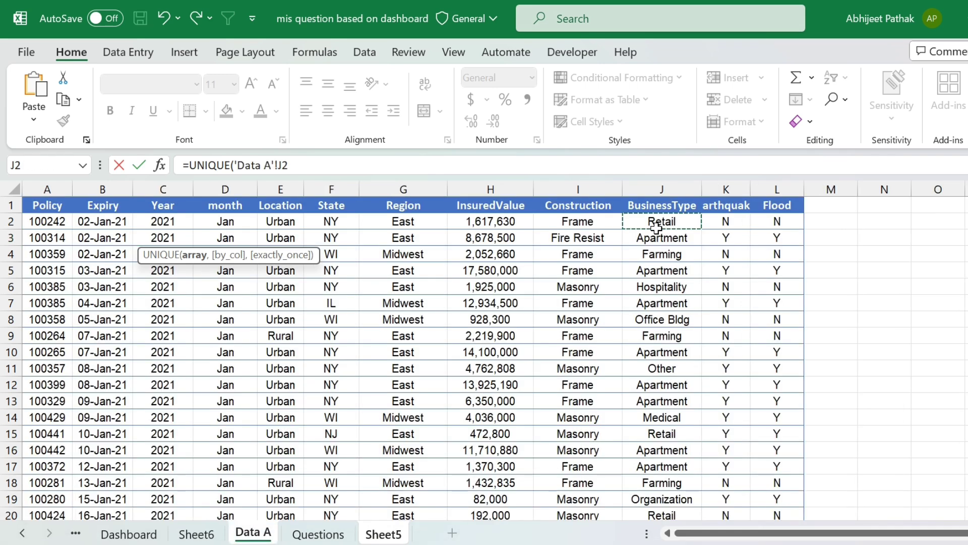
key("ctrl+shift+Down")
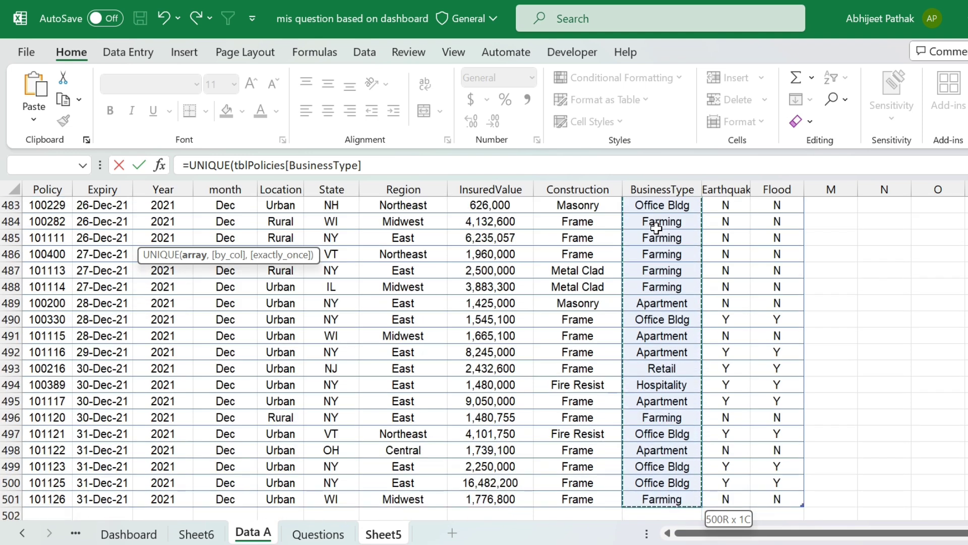
type(")")
key("Return")
Replace the UNIQUE formula output in C3:C15 with static values by copying and pasting it over itself
key("Up")
key("ctrl+shift+Down")
key("ctrl+c")
key("Right")
key("Left")
key("alt+e")
key("s")
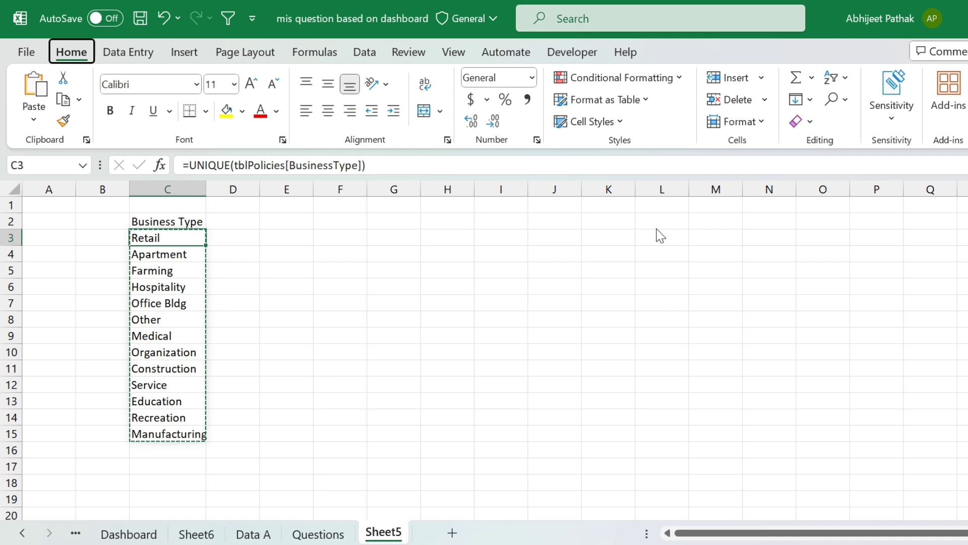
key("Return")
key("Escape")
Center the Business Type heading and list in C2:C15 horizontally and fit column C to its contents
key("Right")
key("Up")
key("Left")
key("ctrl+shift+Down")
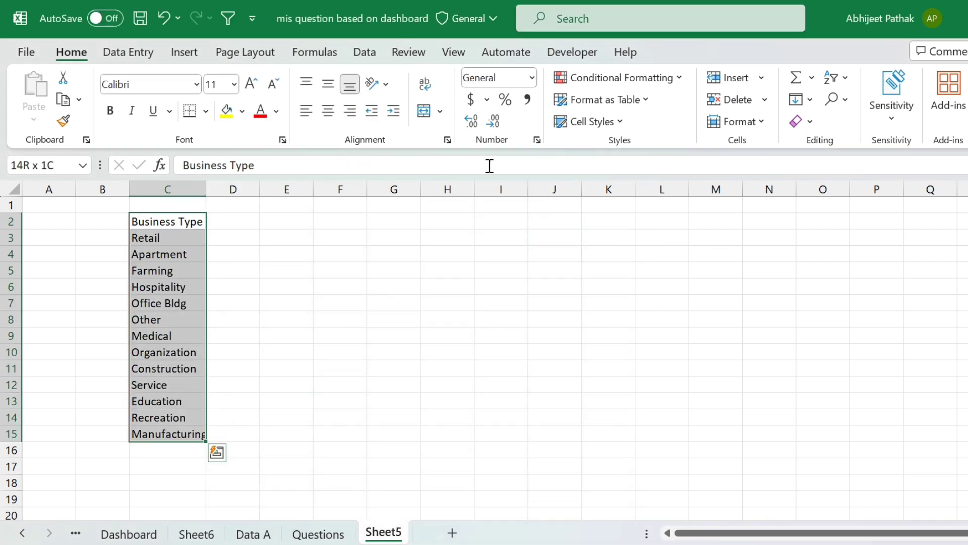
left_click(325, 117)
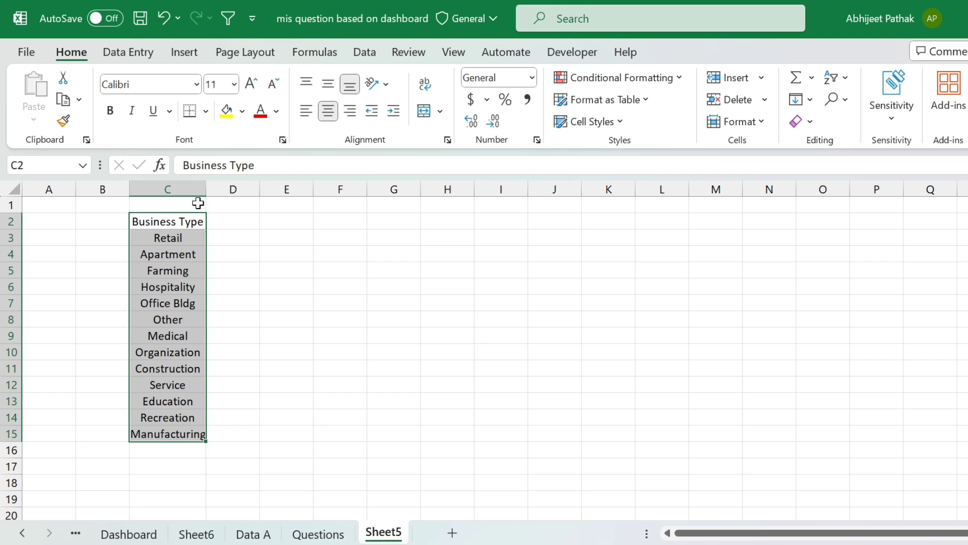
double_click(206, 189)
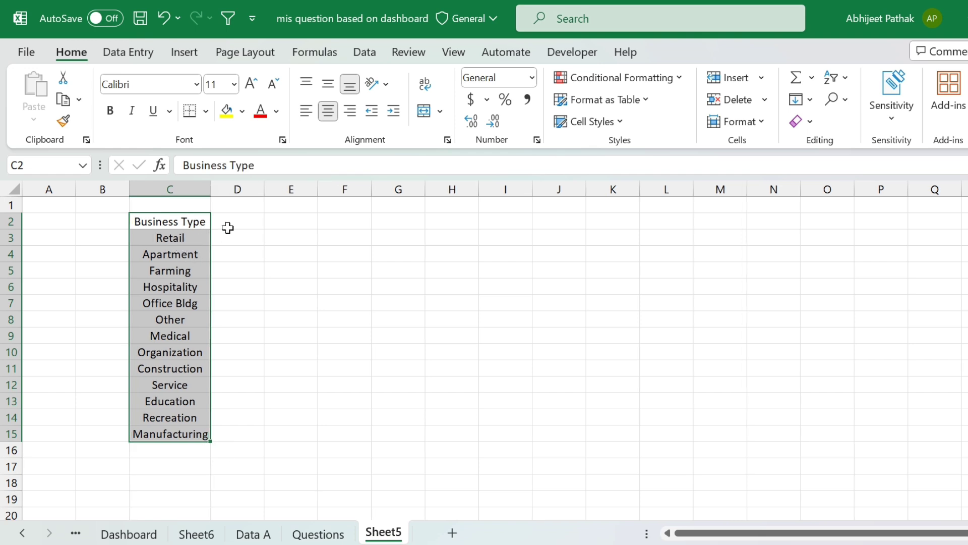
Enter the heading INSURED VALUE in cell D2 and fit column D to its text
left_click(222, 223)
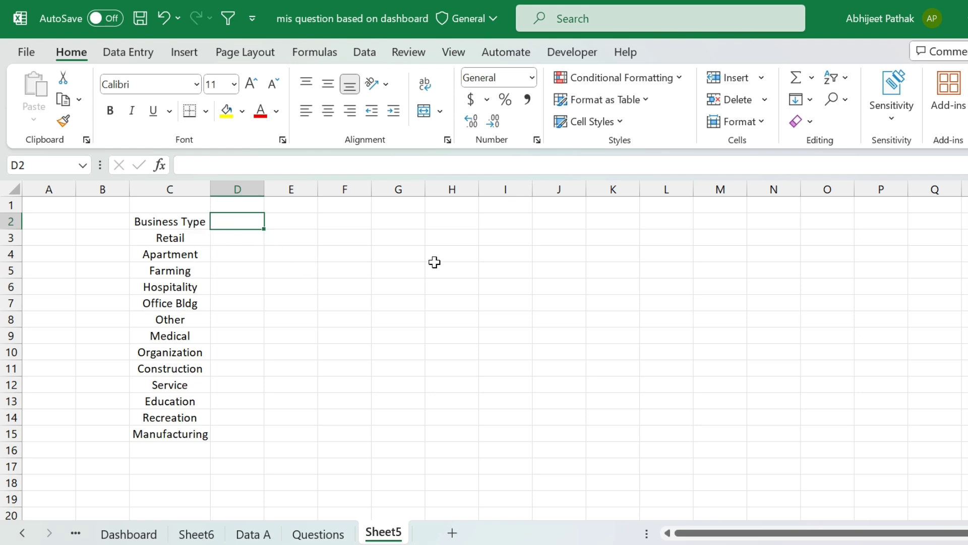
left_click_drag(218, 240, 227, 417)
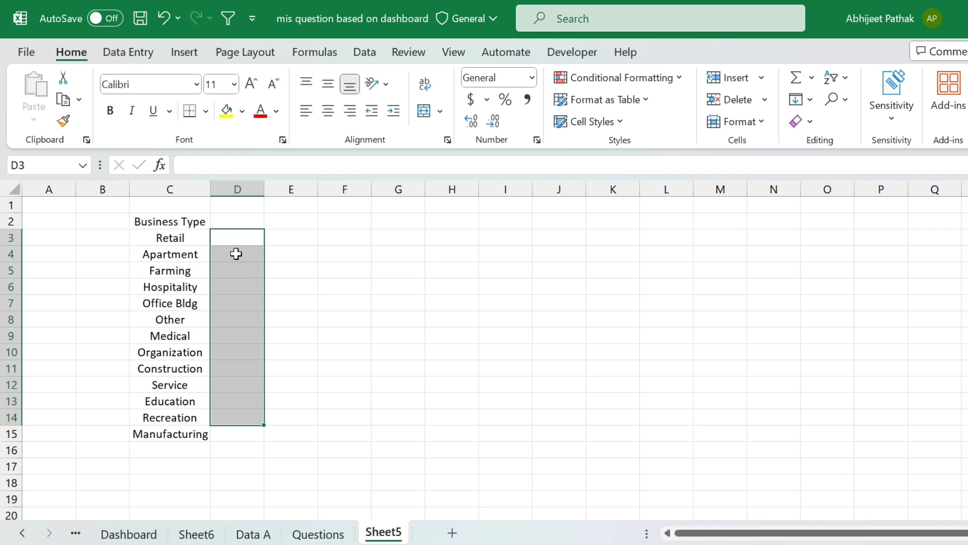
left_click(243, 222)
type("isn")
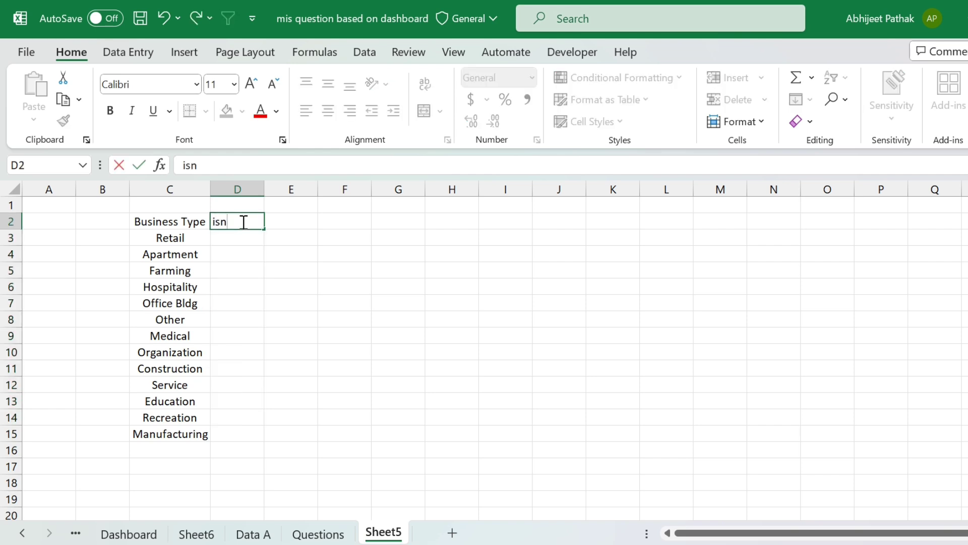
type("URED VALUE")
key("Tab")
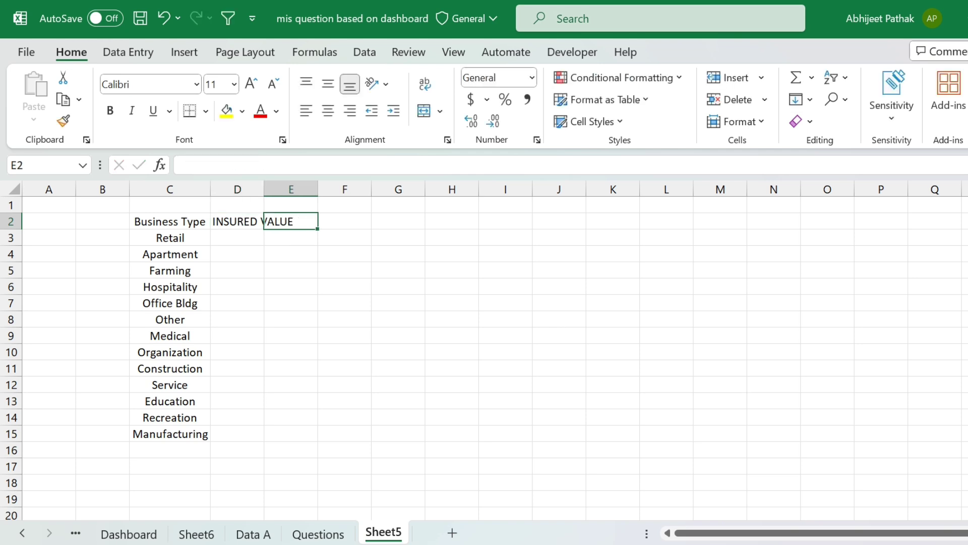
scroll(335, 257, "up", 1)
Begin a SUMIFS formula in D3 with the absolute sum range 'Data A'!$H$2:$H$501
left_click(334, 256)
type("=SUM")
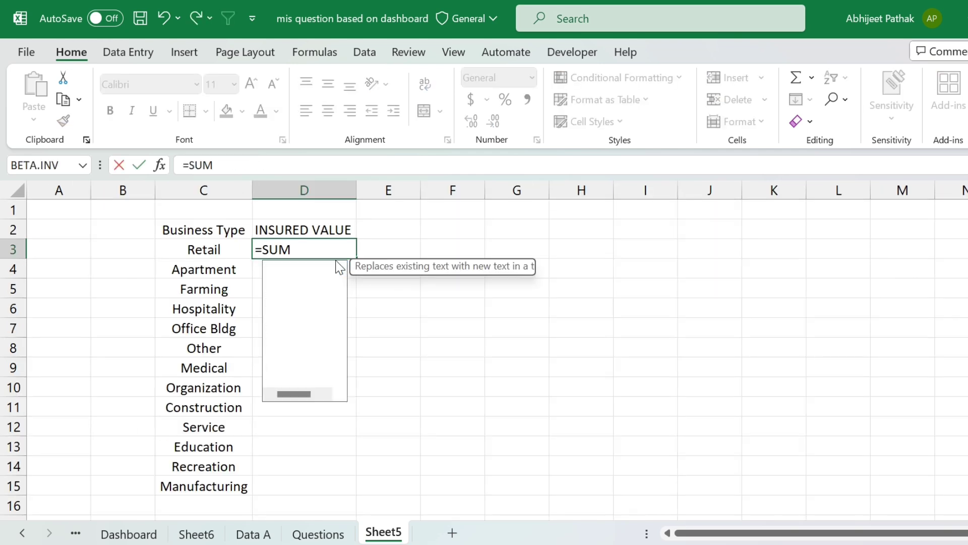
type("IFS(")
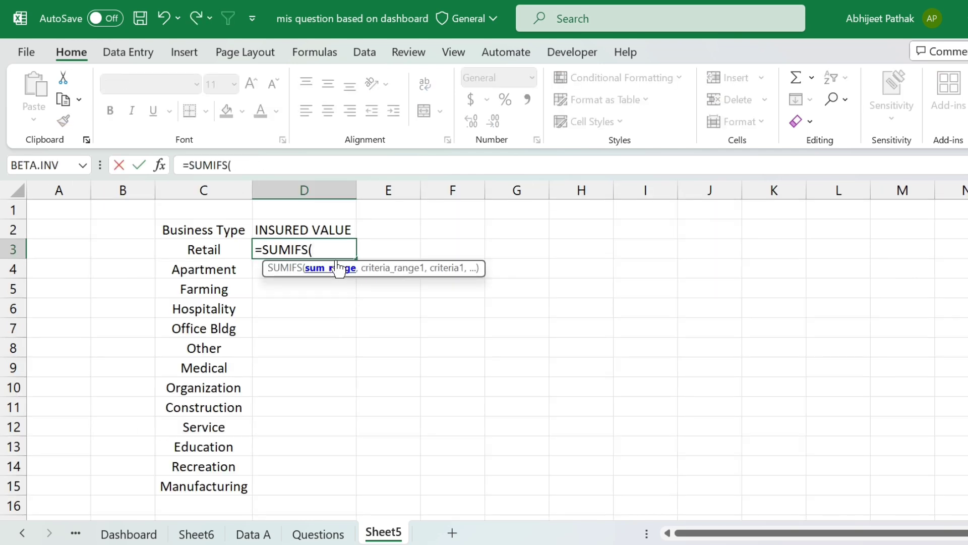
left_click(247, 535)
left_click(494, 221)
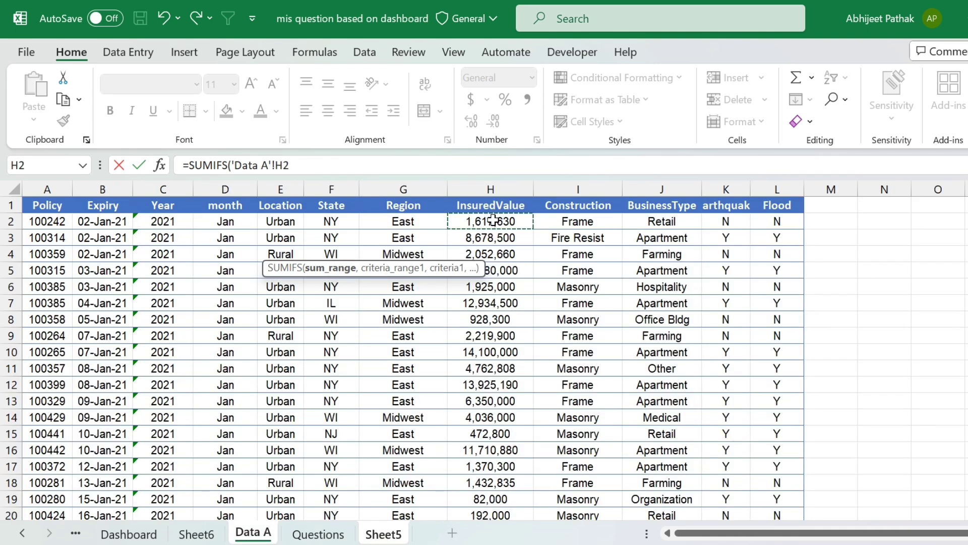
key("ctrl+shift+Down")
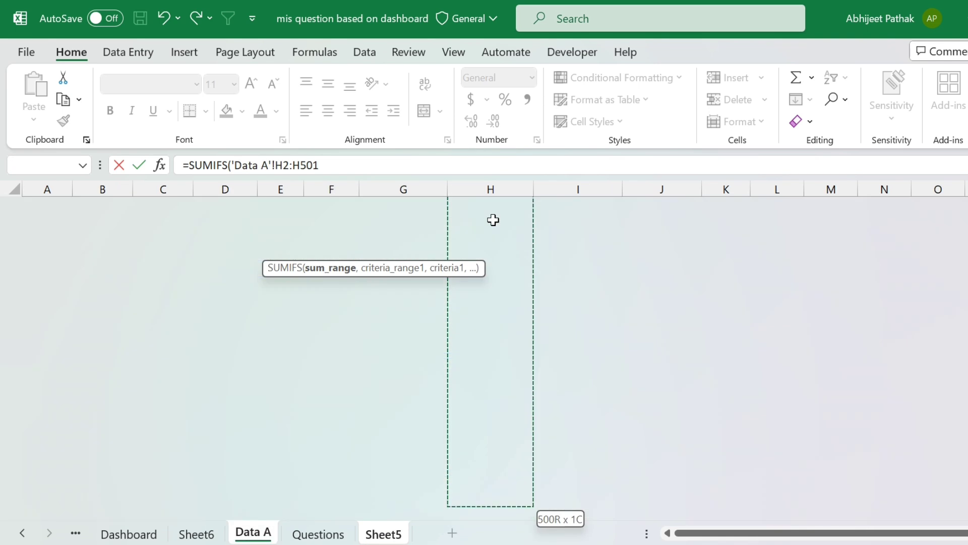
key("F4")
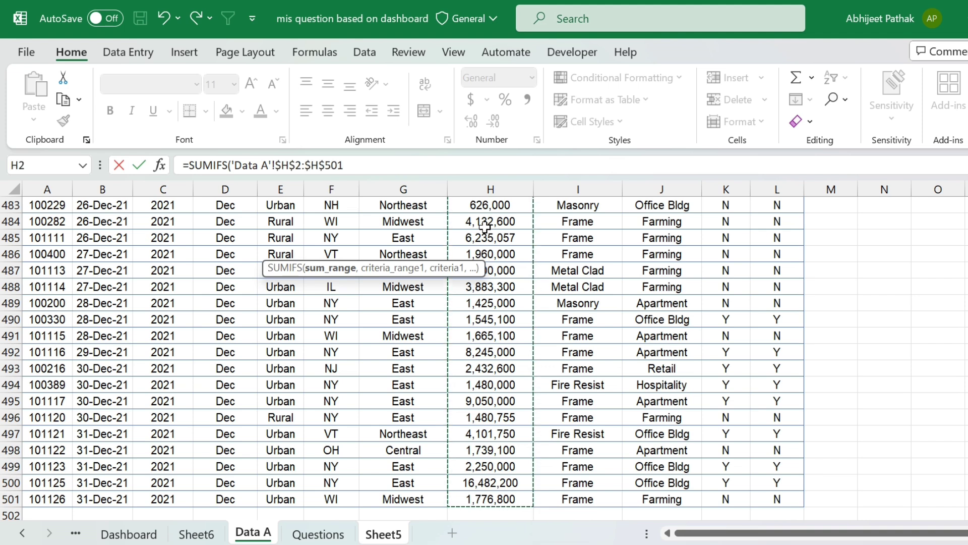
type(",")
Add the absolute criteria range 'Data A'!$J$2:$J$501 from the BusinessType column to the SUMIFS formula
scroll(544, 318, "up", 20)
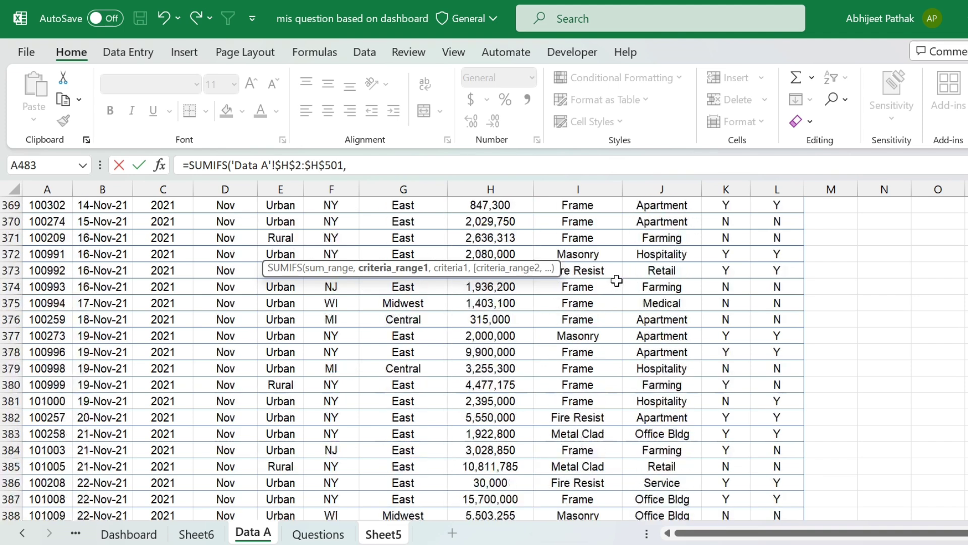
left_click(647, 221)
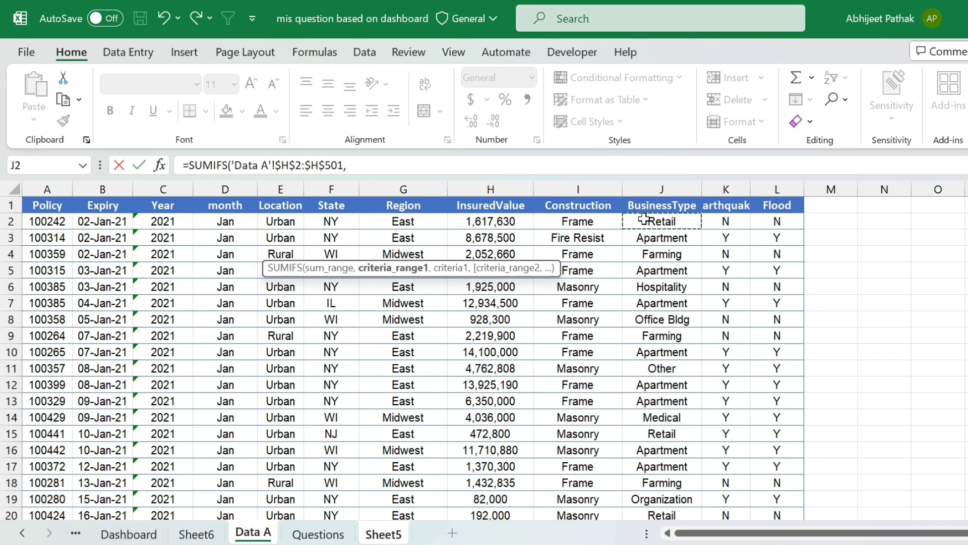
key("ctrl+shift+Down")
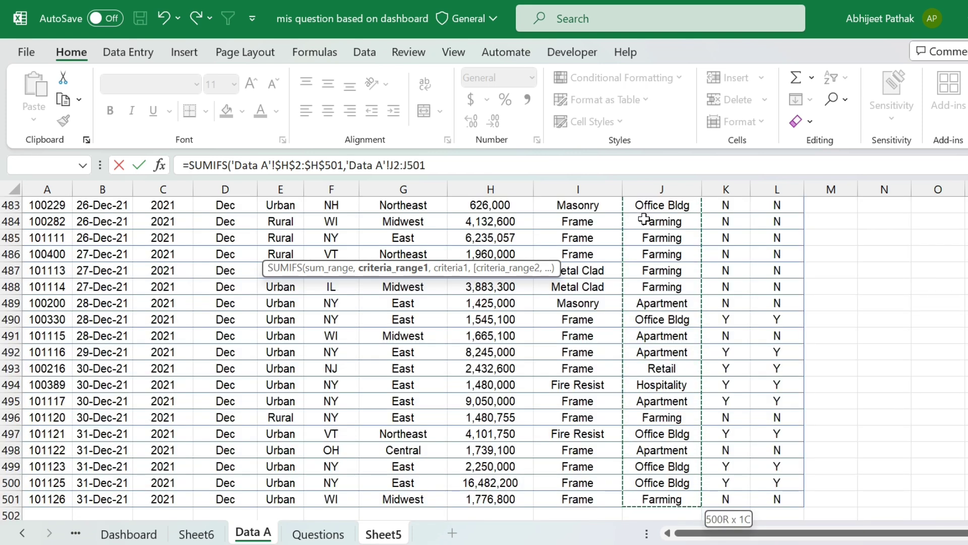
key("F4")
type(",")
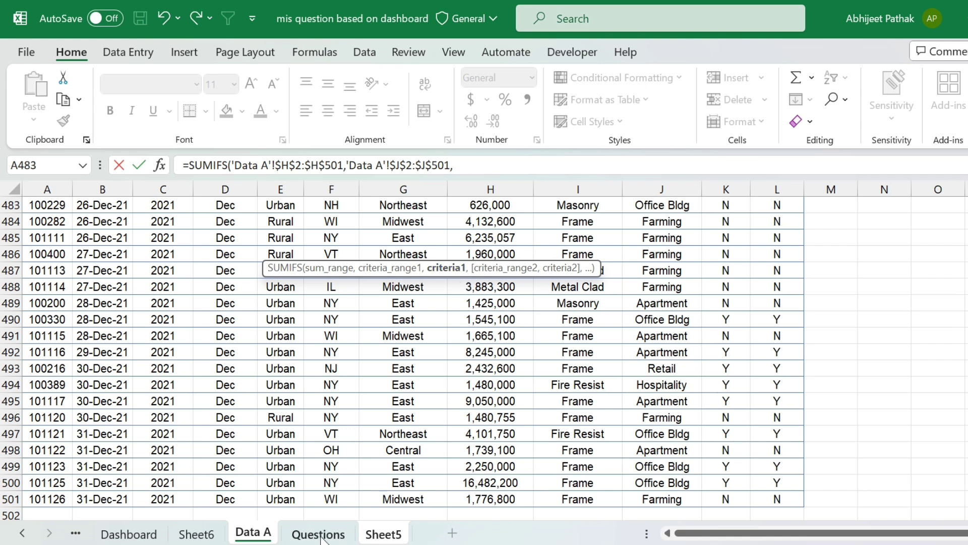
Use the Retail cell Sheet5!C3 as the SUMIFS criterion and complete the formula in D3
left_click(380, 535)
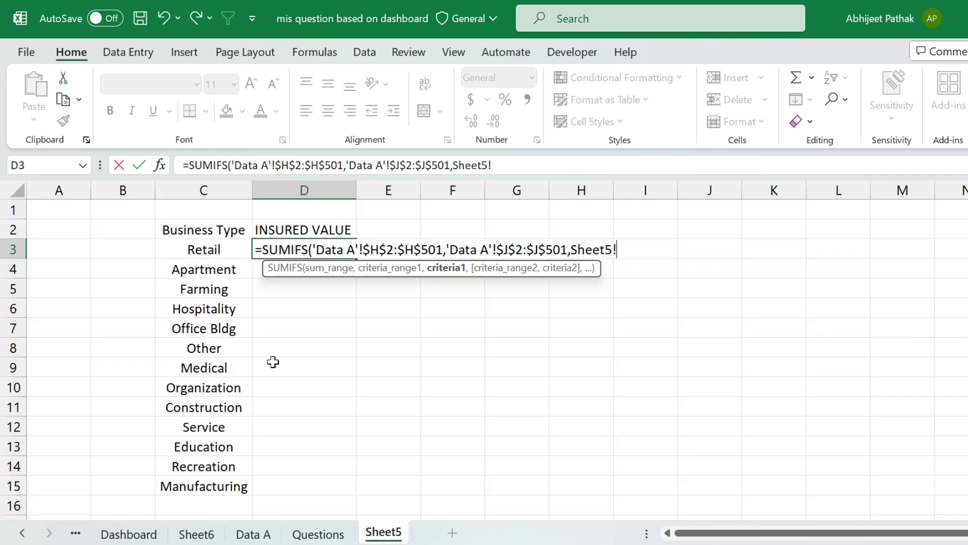
left_click(219, 249)
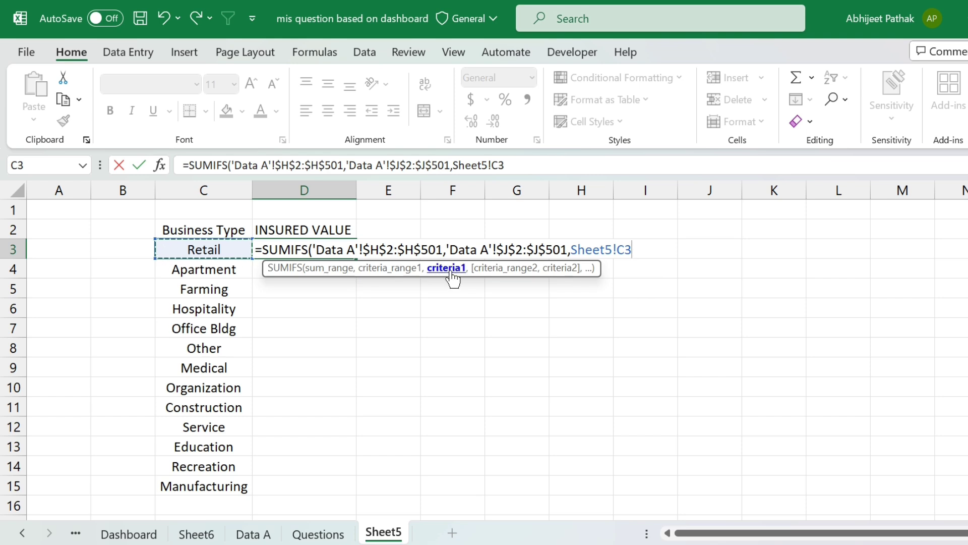
type(")")
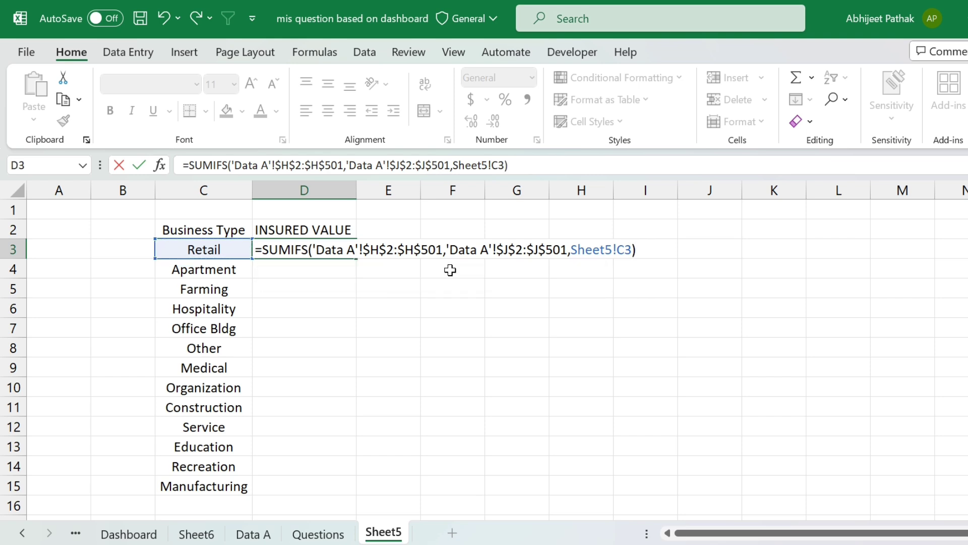
key("Return")
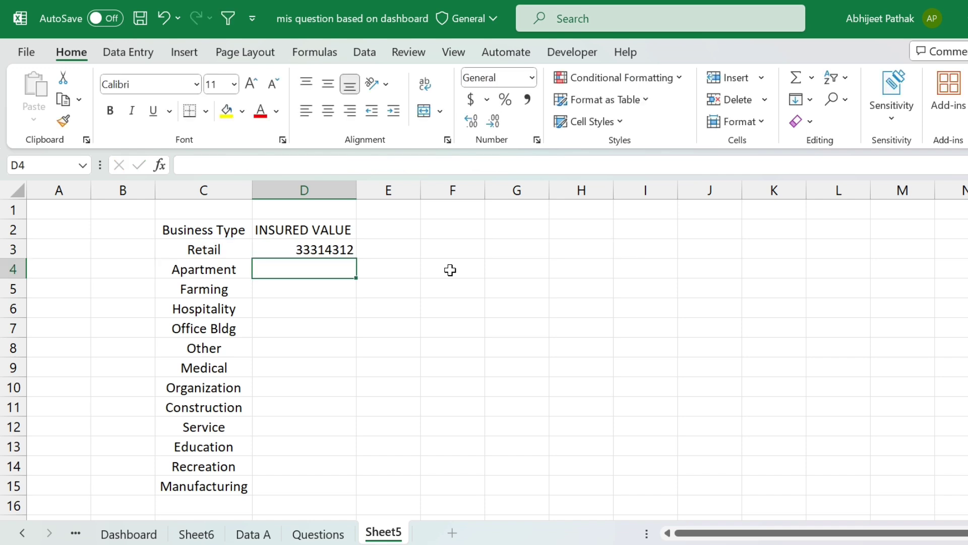
Fill the SUMIFS formula from D3 down to D15 on Sheet5, for every listed business type
left_click(313, 245)
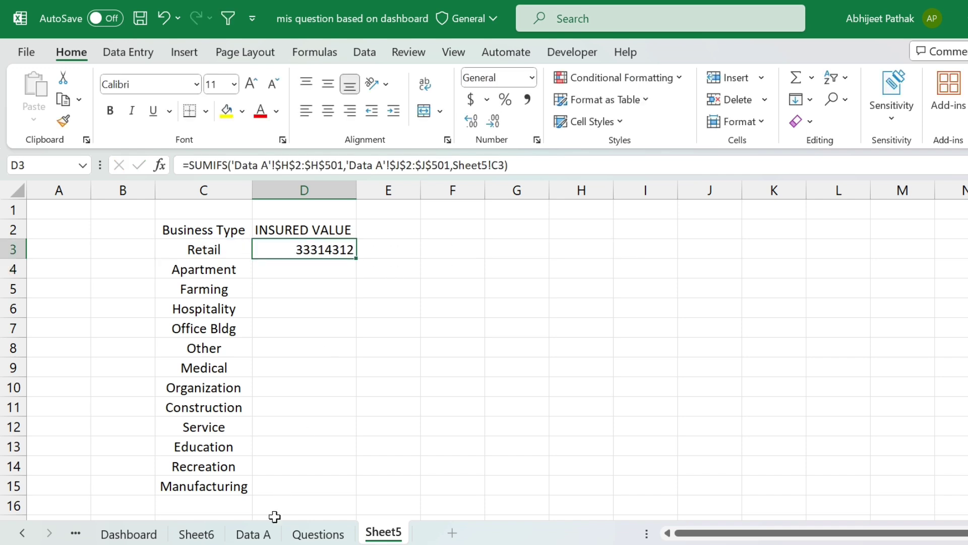
left_click(254, 533)
scroll(522, 314, "up", 20)
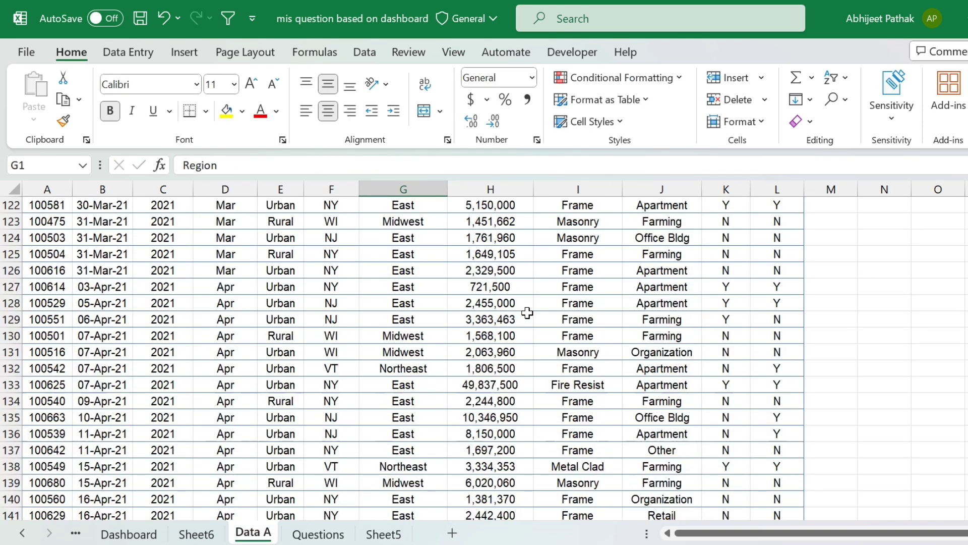
left_click(384, 533)
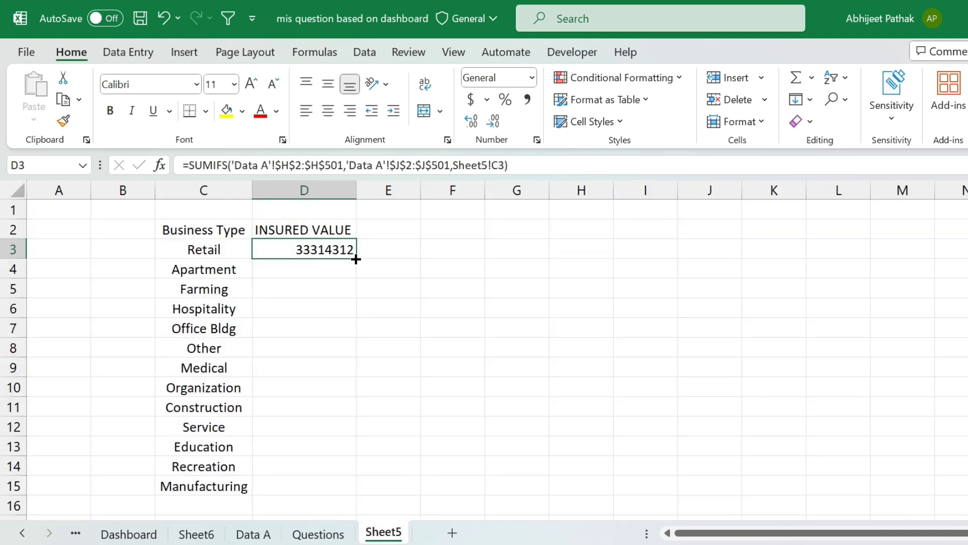
left_click_drag(355, 265, 326, 489)
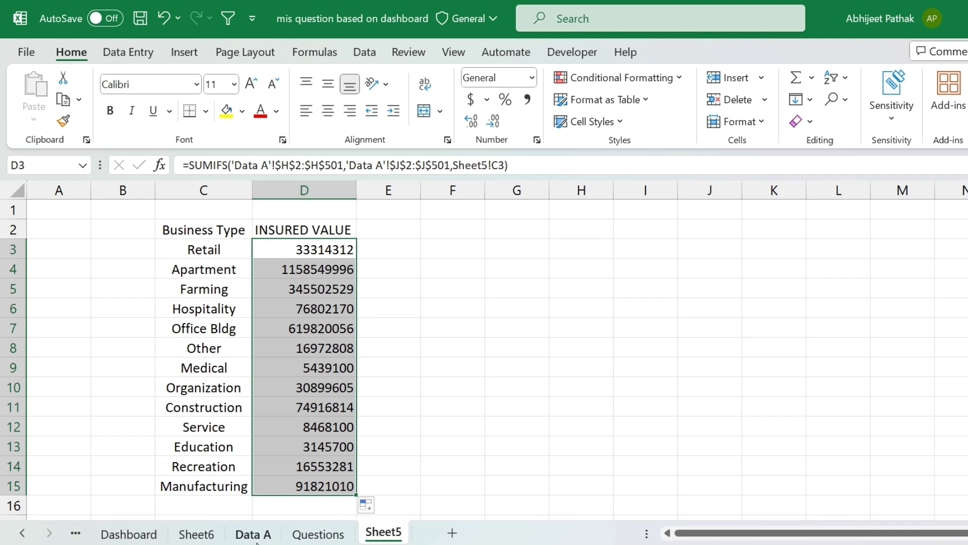
Examine the InsuredValue range H2:H501 on the Data A sheet and return to Sheet5
left_click(250, 534)
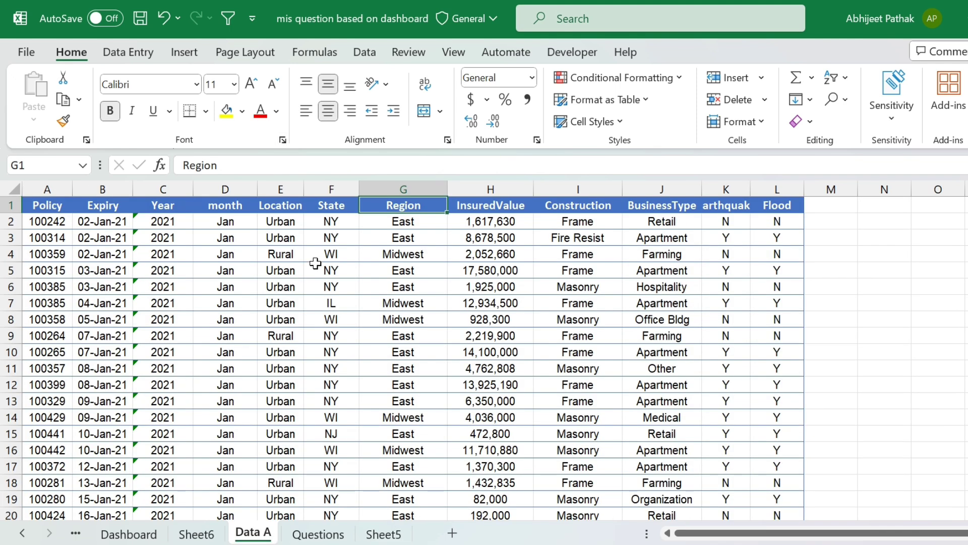
left_click(335, 222)
key("Right")
key("Right")
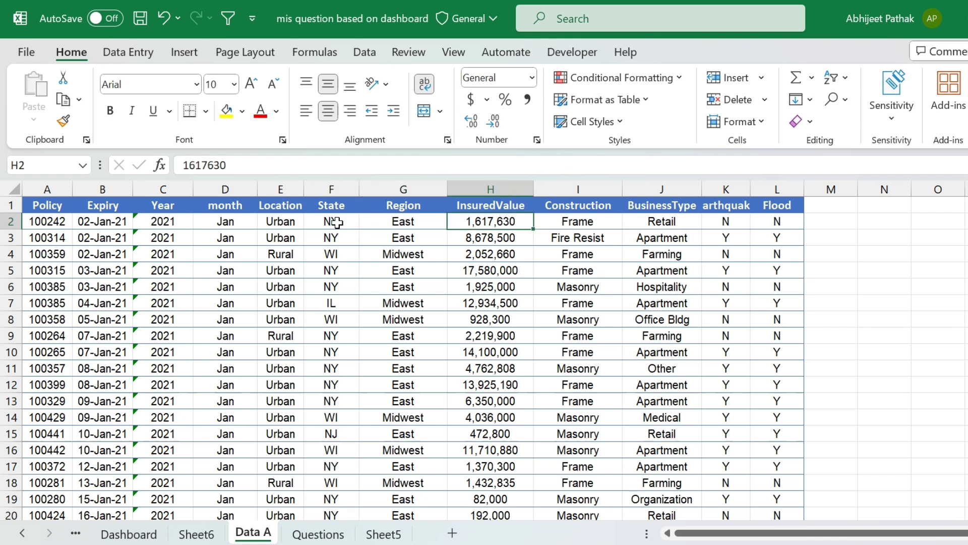
key("ctrl+shift+Down")
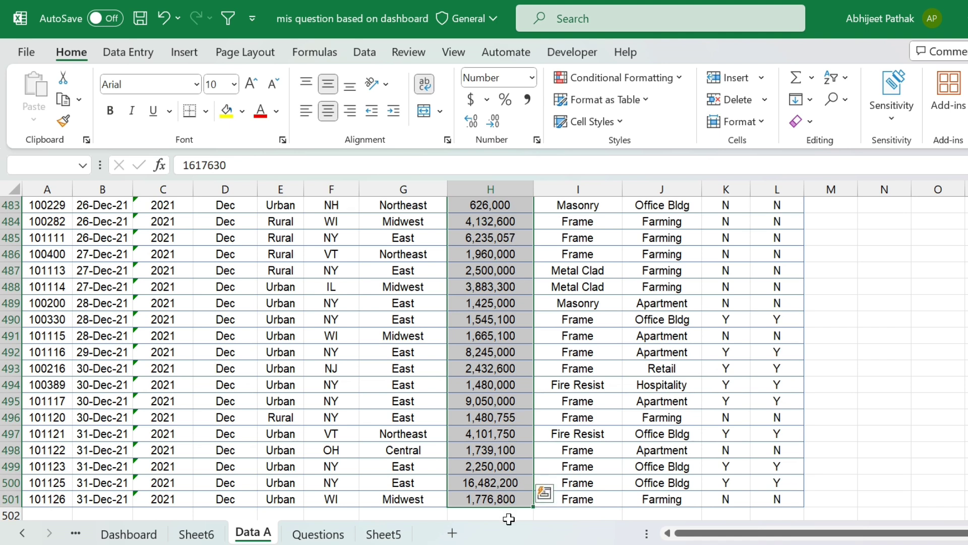
left_click(319, 533)
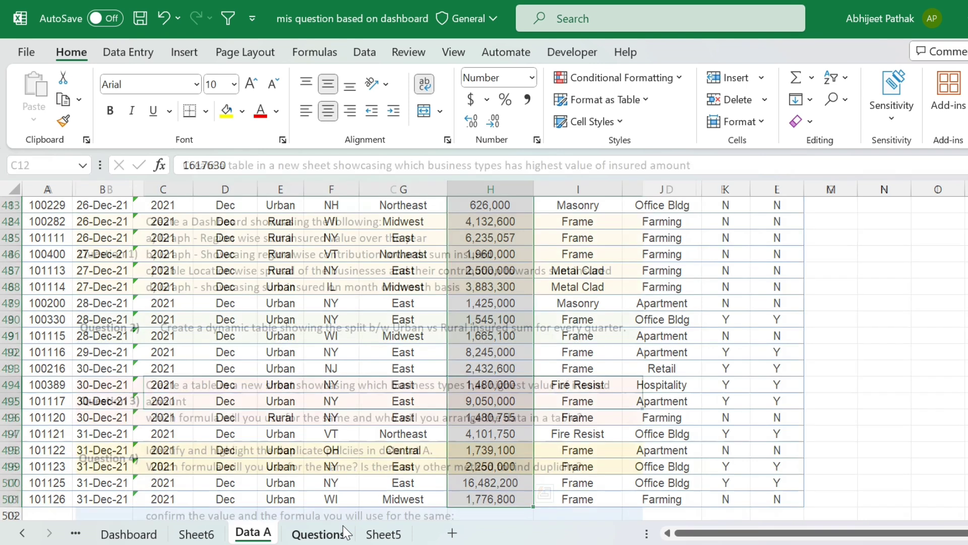
left_click(384, 533)
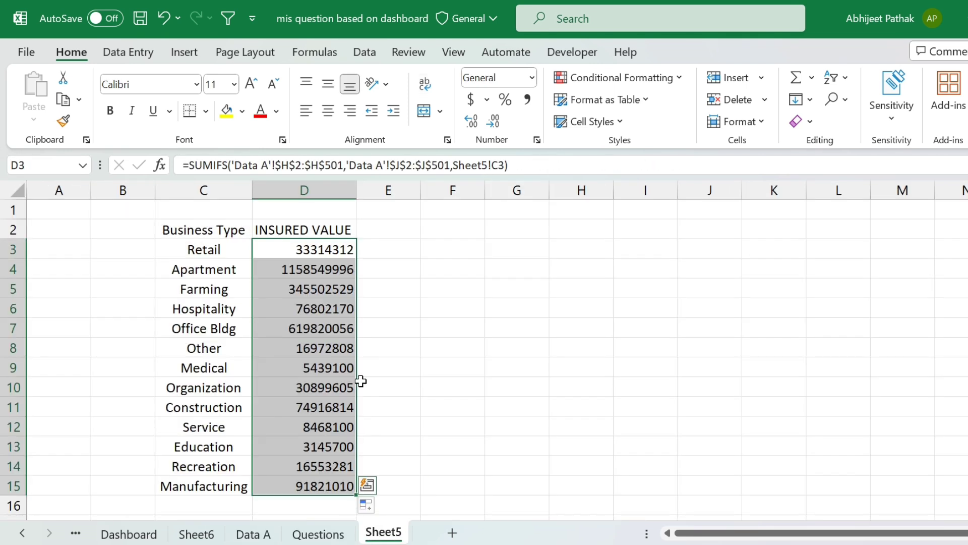
Review Question 3 on the Questions sheet and compare the Retail and Apartment insured values on Sheet5
left_click(310, 252)
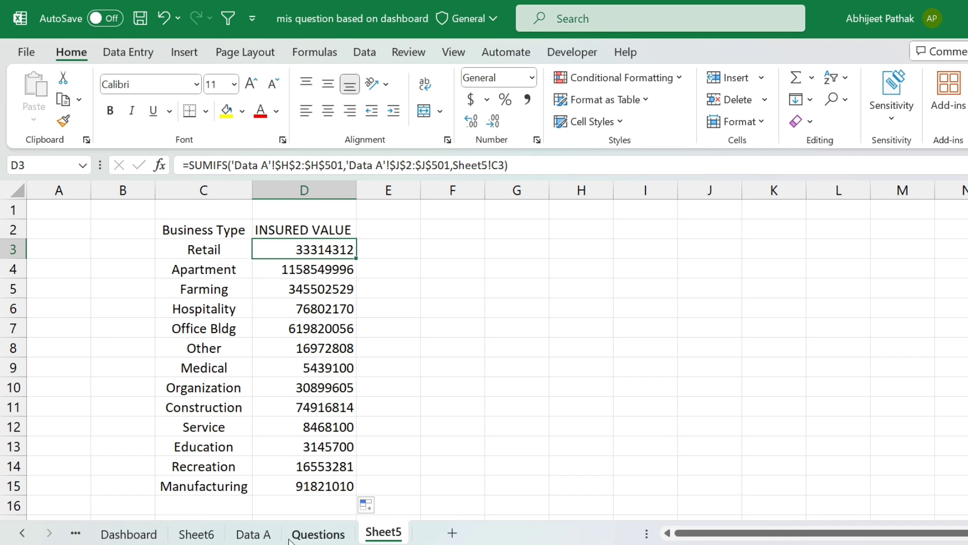
left_click(253, 533)
left_click(319, 534)
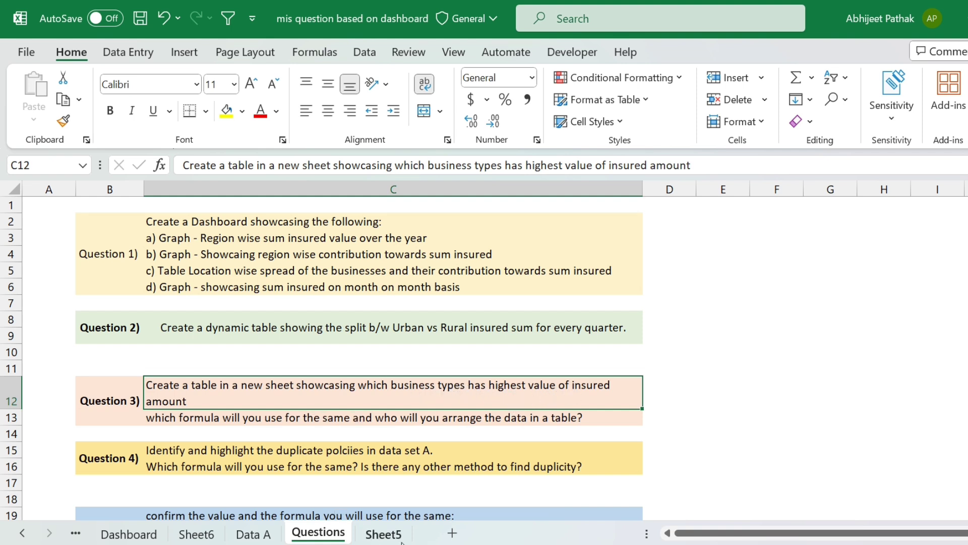
left_click(384, 534)
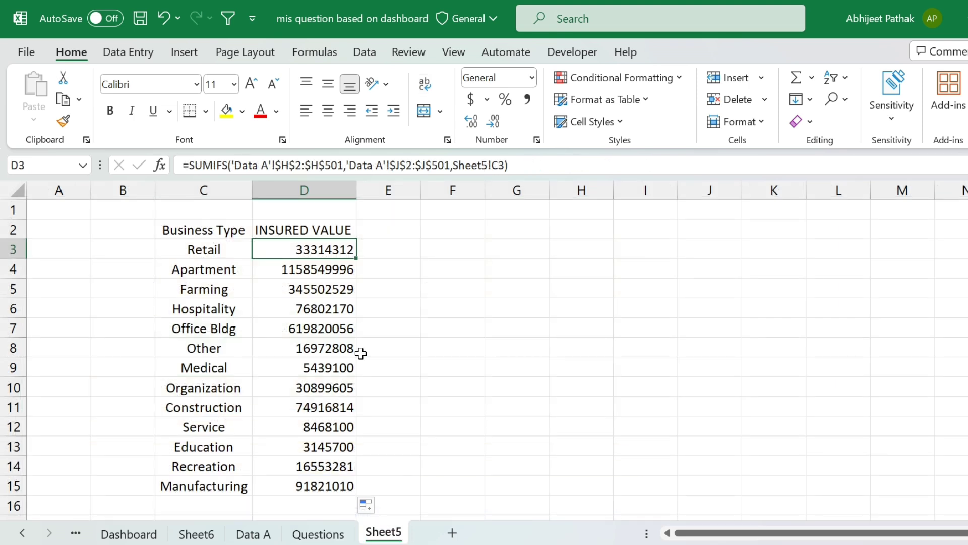
left_click(215, 268)
left_click(317, 250)
left_click(332, 272)
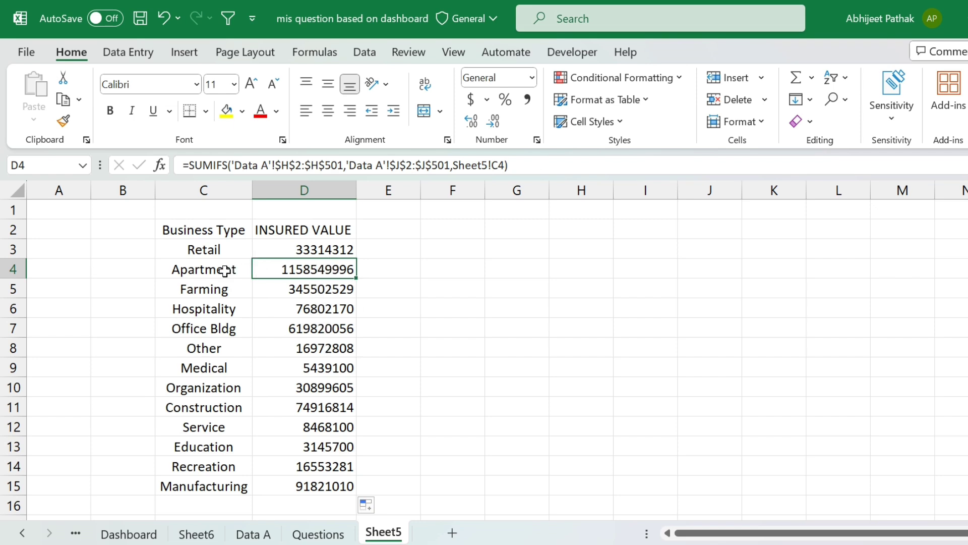
Begin an INDEX formula in F4 with the whole table C2:D15 as its array
left_click(445, 269)
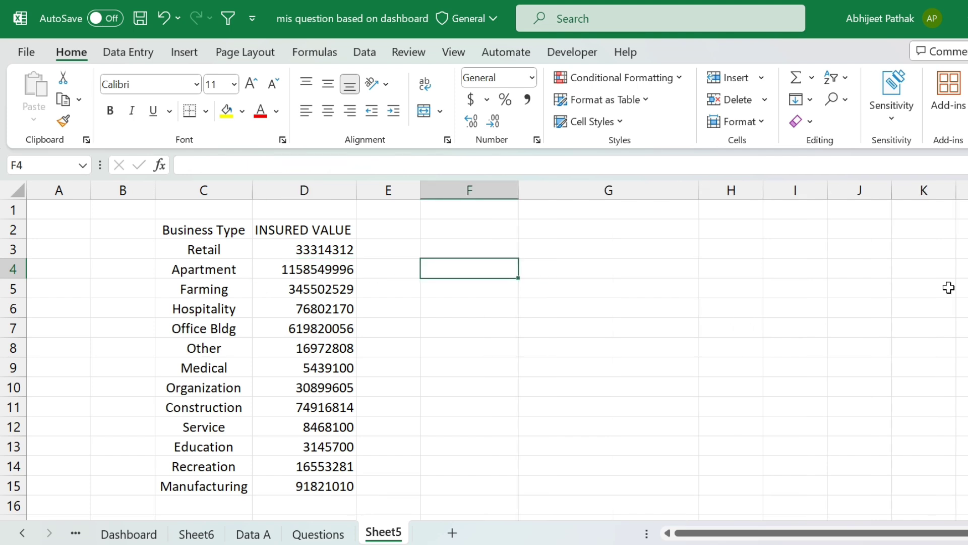
type("=")
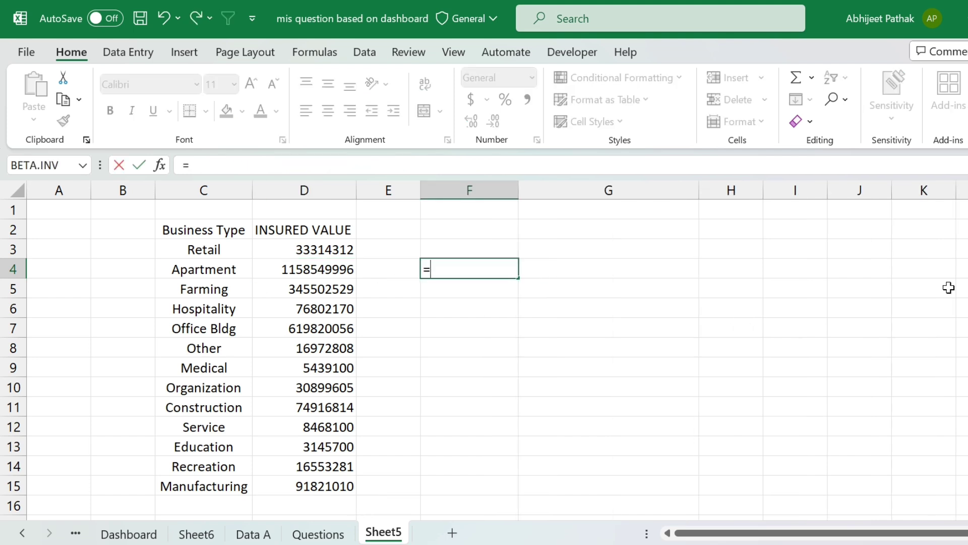
type("INDEX(")
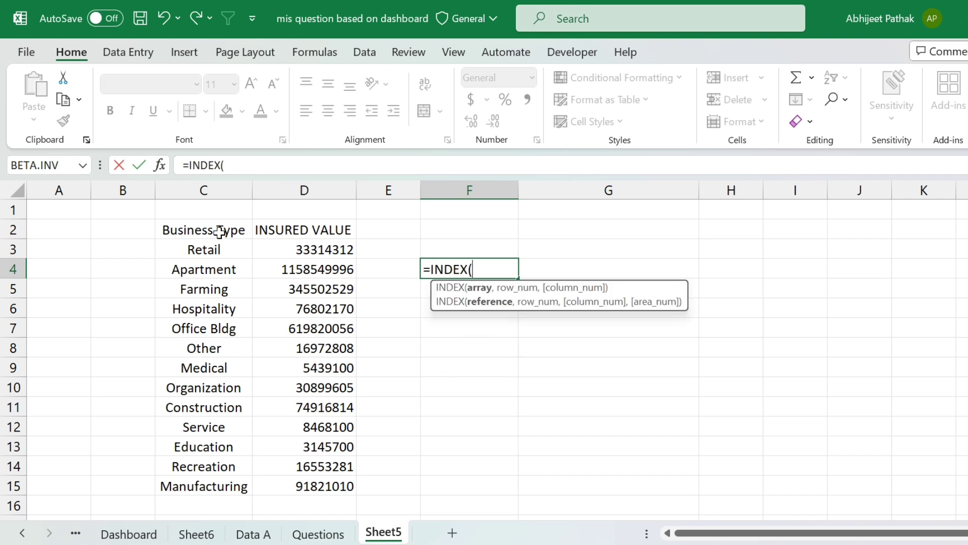
left_click_drag(219, 232, 303, 478)
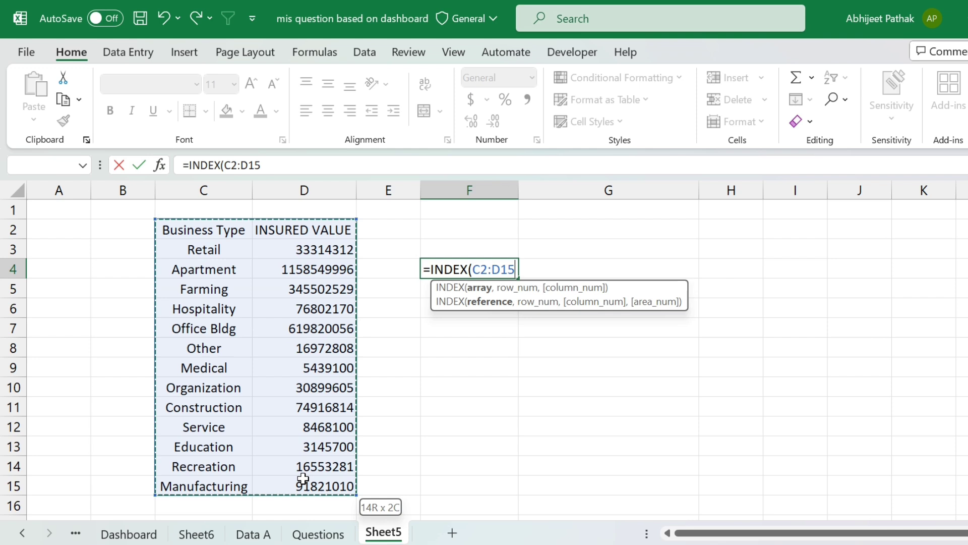
type(",")
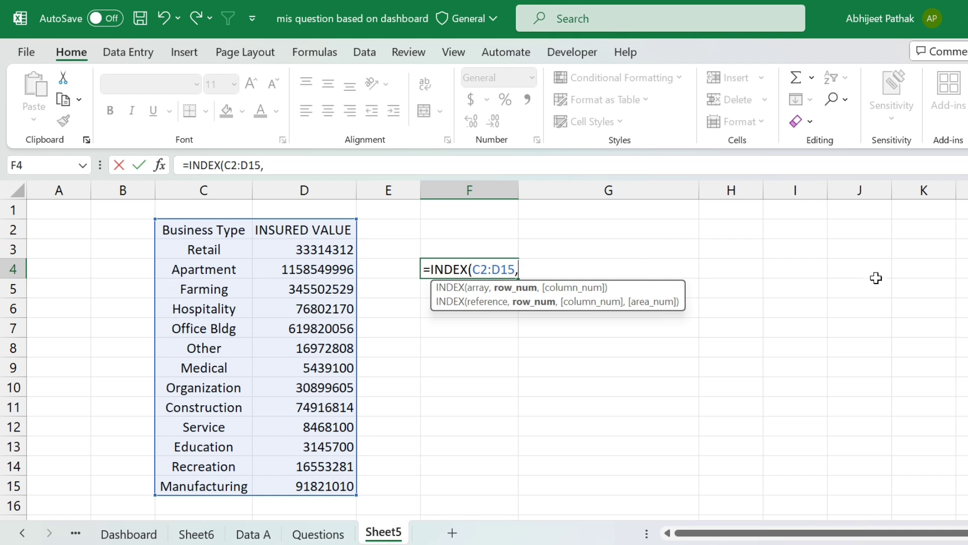
Enter MAX(D3:D15) in the INDEX row argument and open a MATCH function around it, with MAX as the lookup value
type("MAX(")
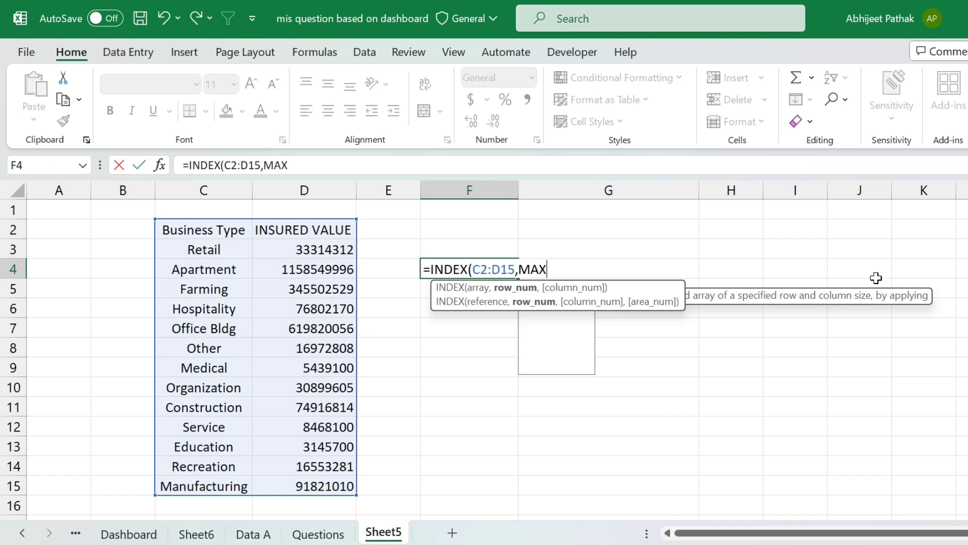
left_click(309, 230)
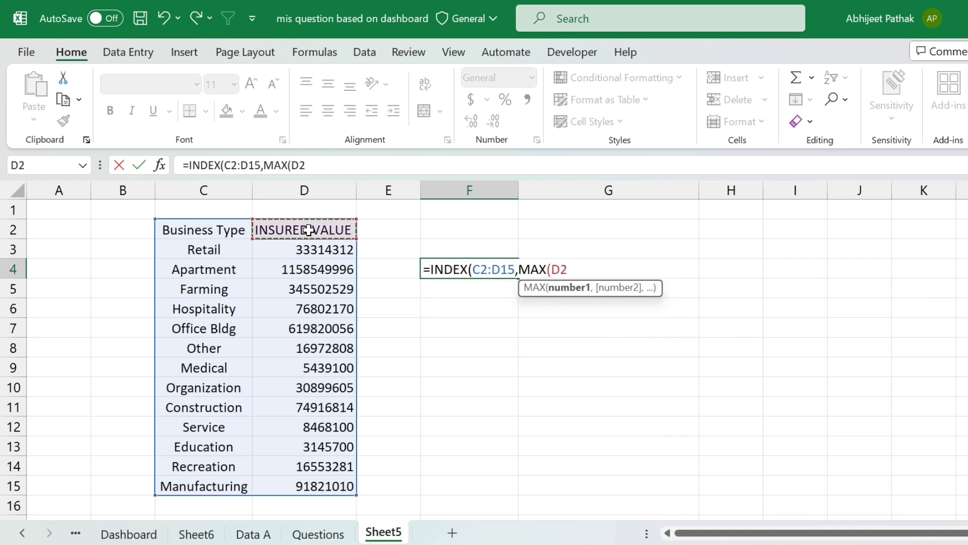
left_click_drag(320, 251, 326, 488)
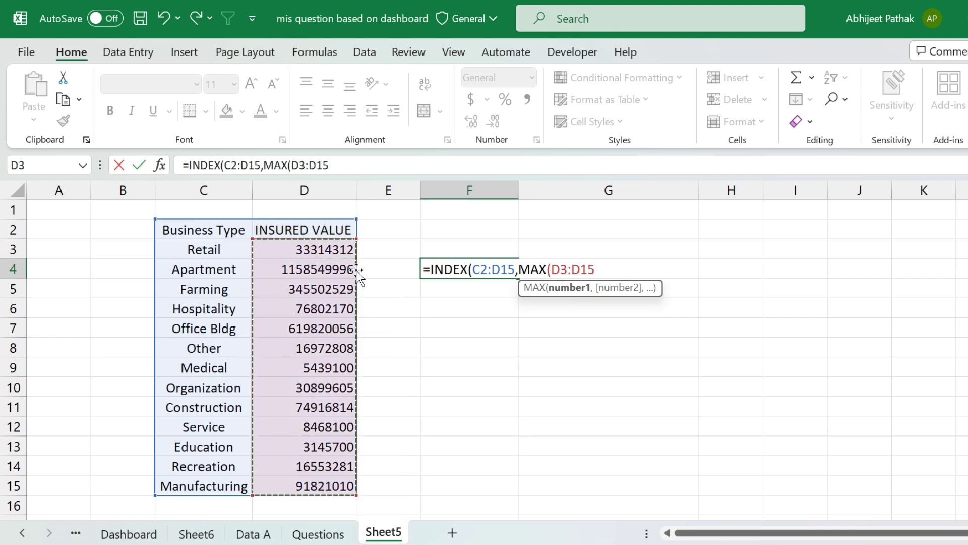
type(")")
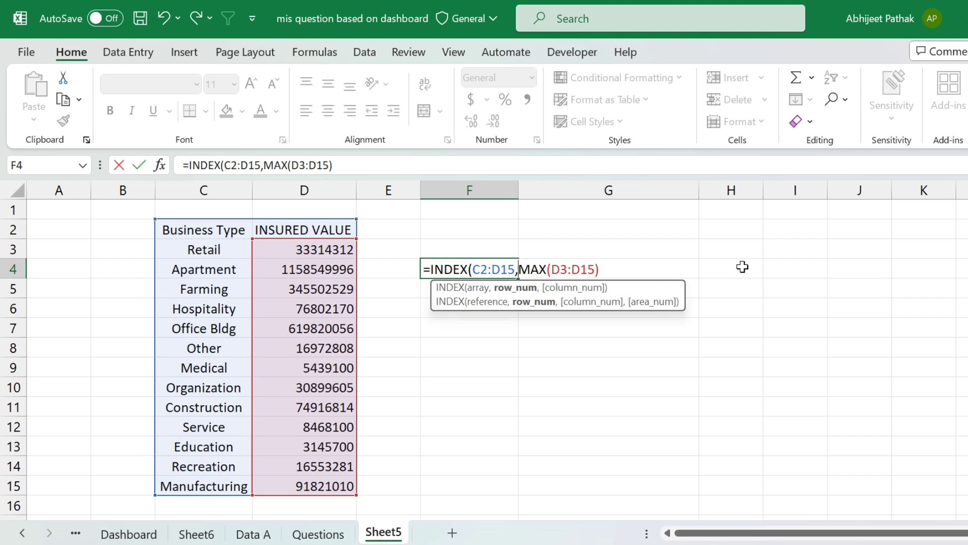
type("MATCH(")
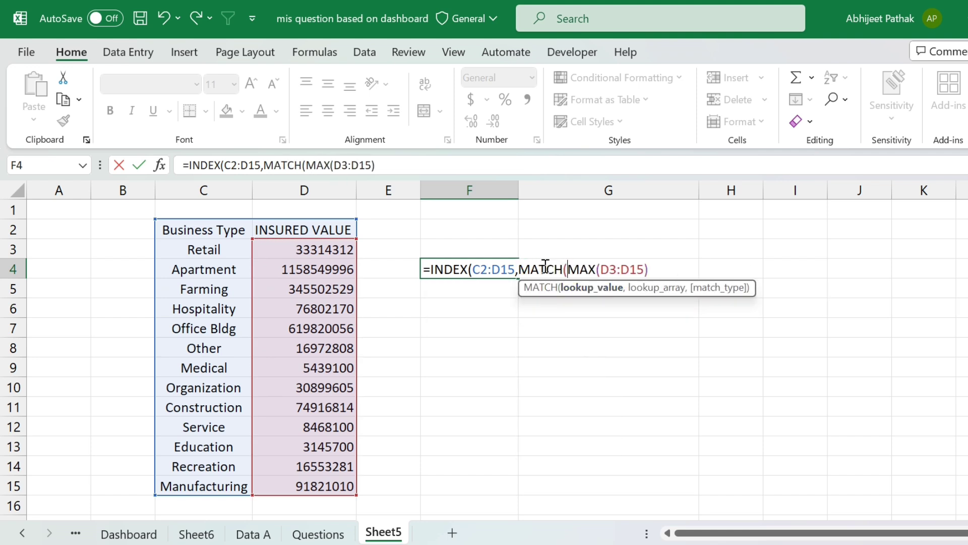
Evaluate the MAX(D3:D15) part of the formula in place to check its value, and restore the expression
mouse_move(569, 269)
left_mouse_down()
mouse_move(644, 269)
mouse_move(569, 270)
left_mouse_up()
left_click(647, 270)
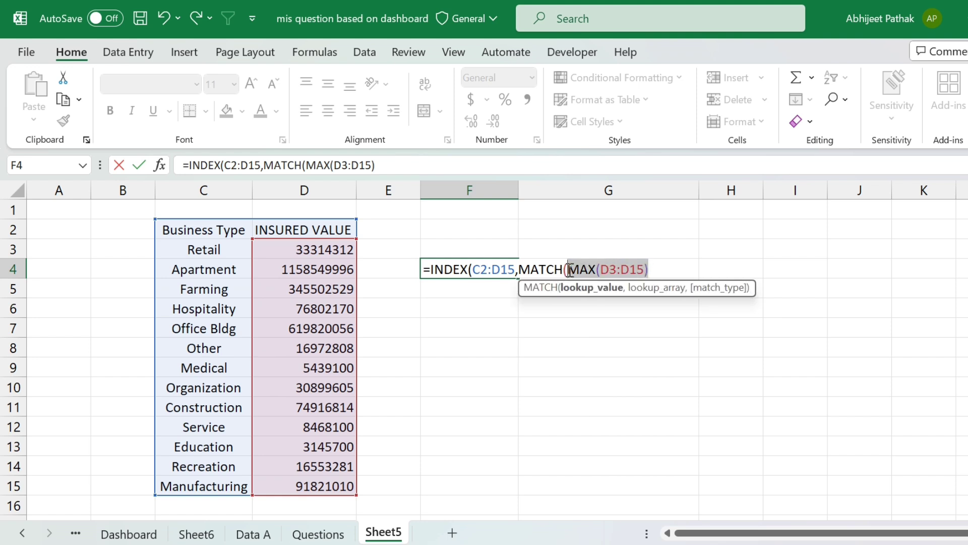
key("F9")
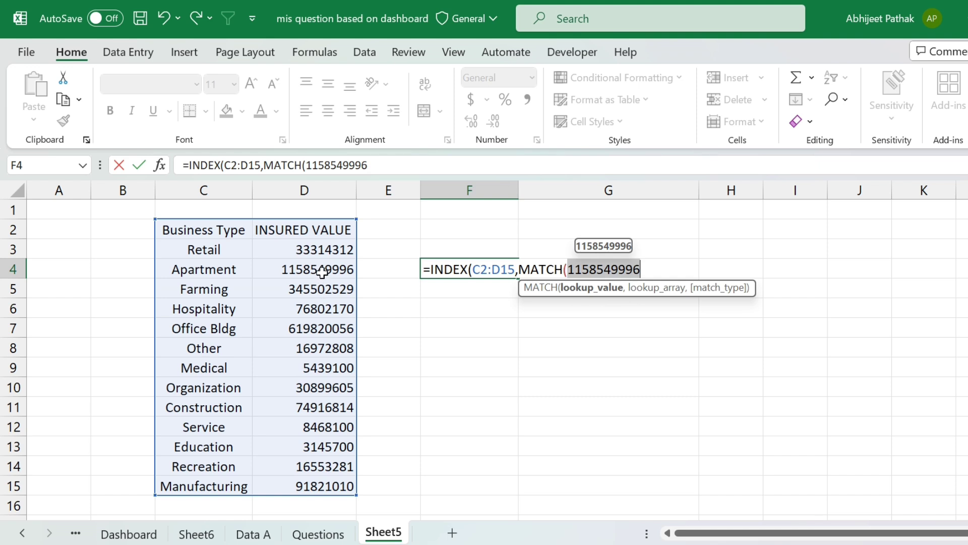
key("ctrl+z")
Set the MATCH lookup array to D2:D15, including the INSURED VALUE heading
left_click(661, 269)
type(",")
left_click(322, 251)
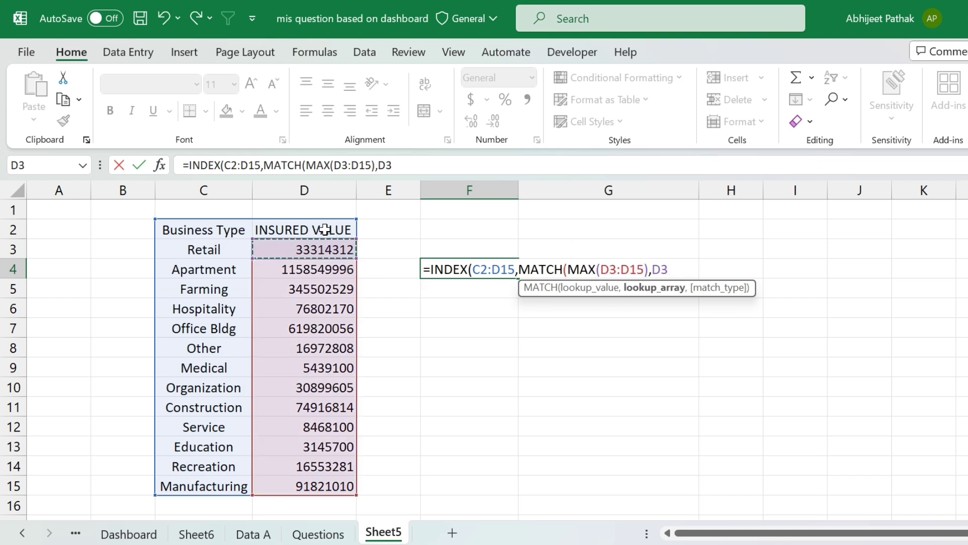
left_click_drag(323, 249, 302, 486)
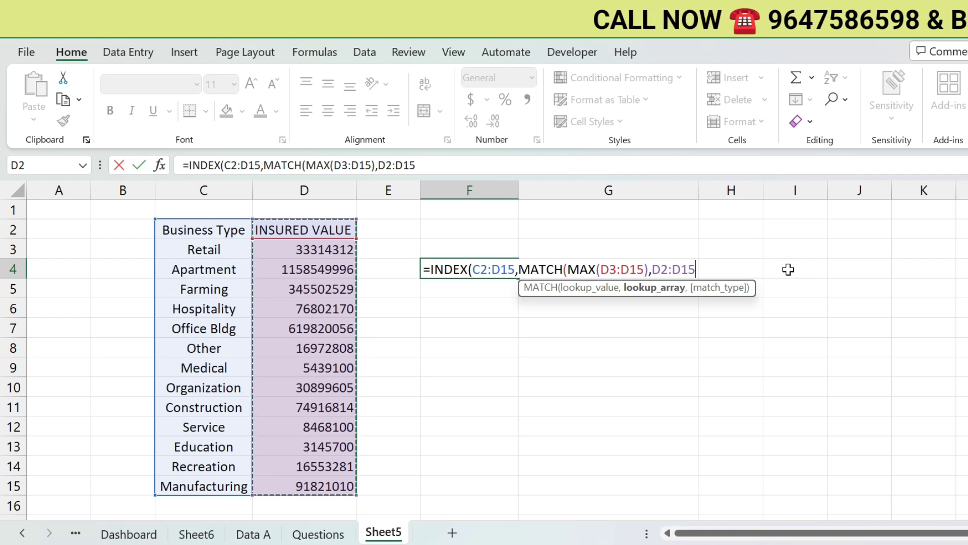
Complete the F4 formula with MATCH type 0 and INDEX column number 1, and check its result against the table
type(",")
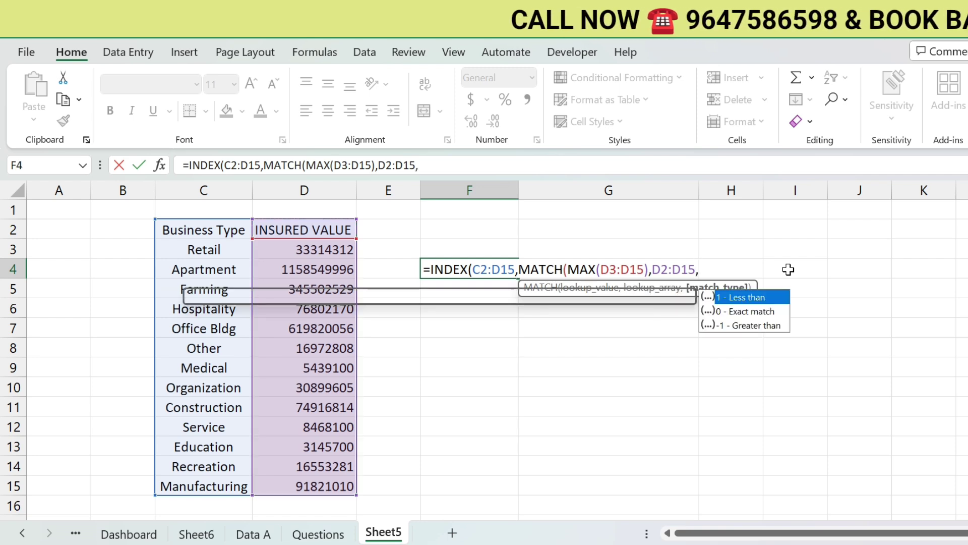
type("0)")
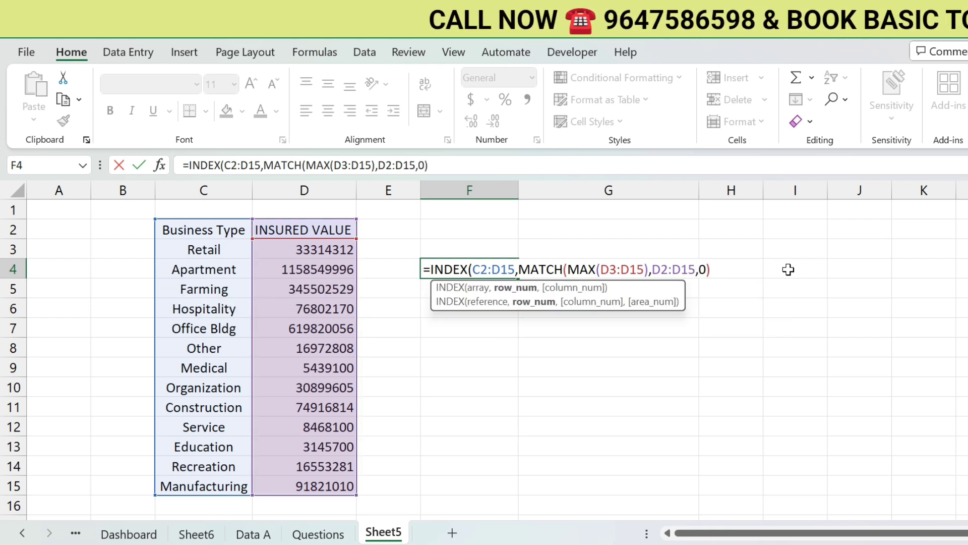
type(",")
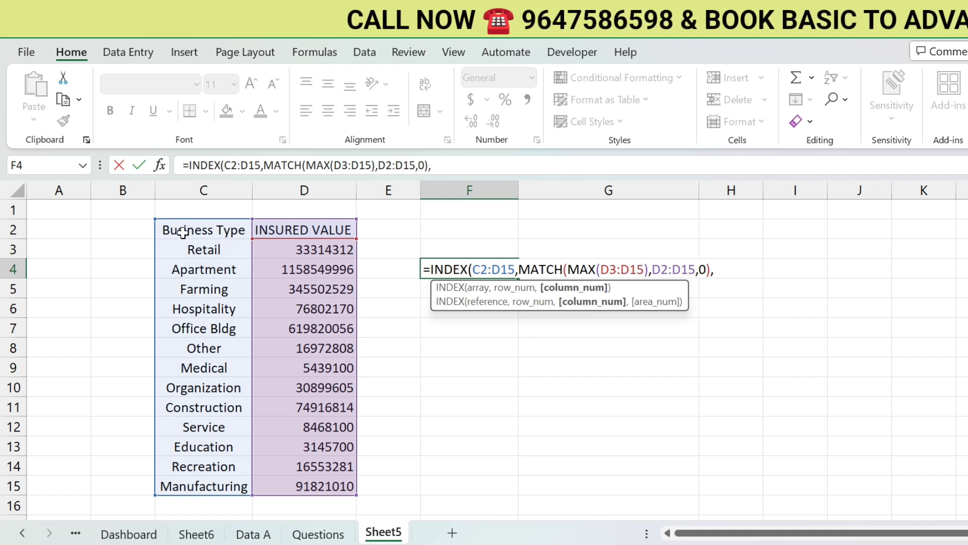
type("1)")
key("Return")
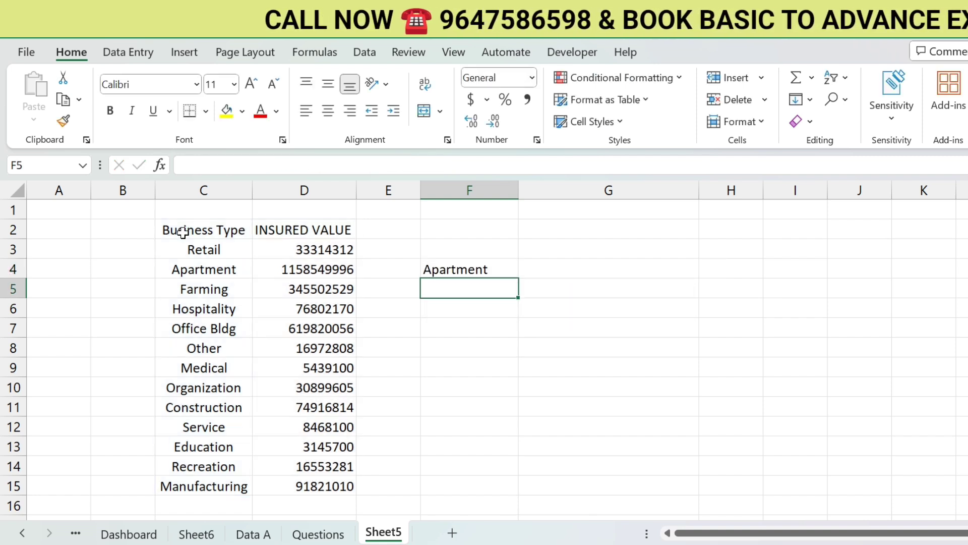
left_click(479, 265)
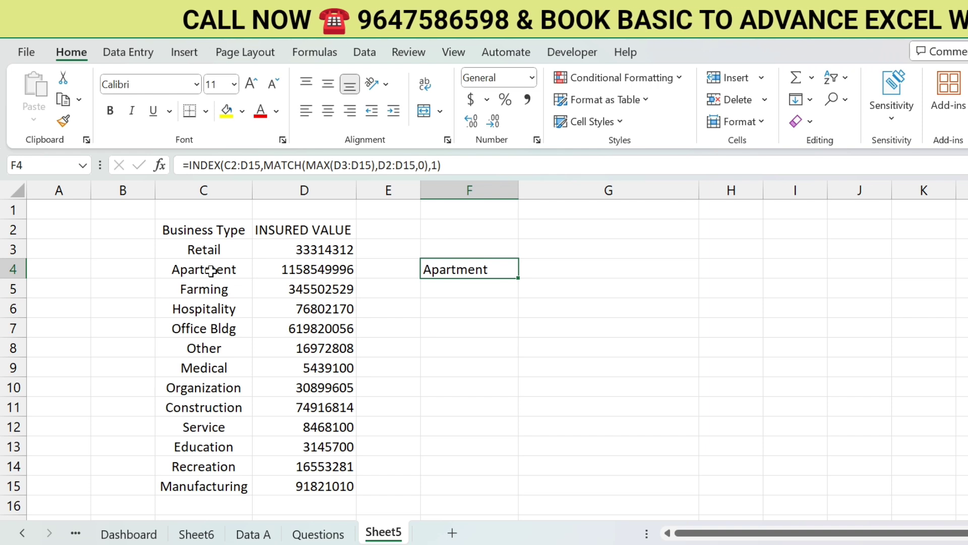
left_click(326, 268)
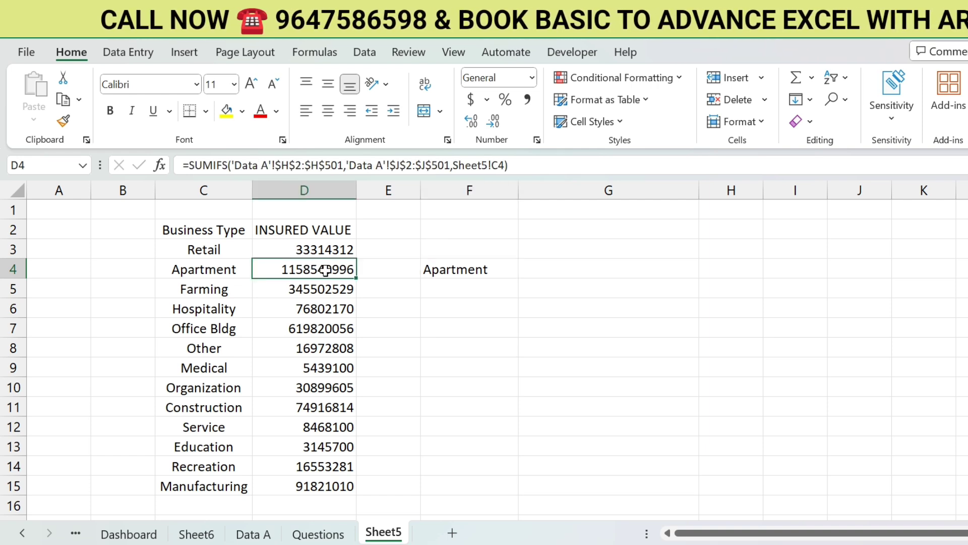
left_click(439, 268)
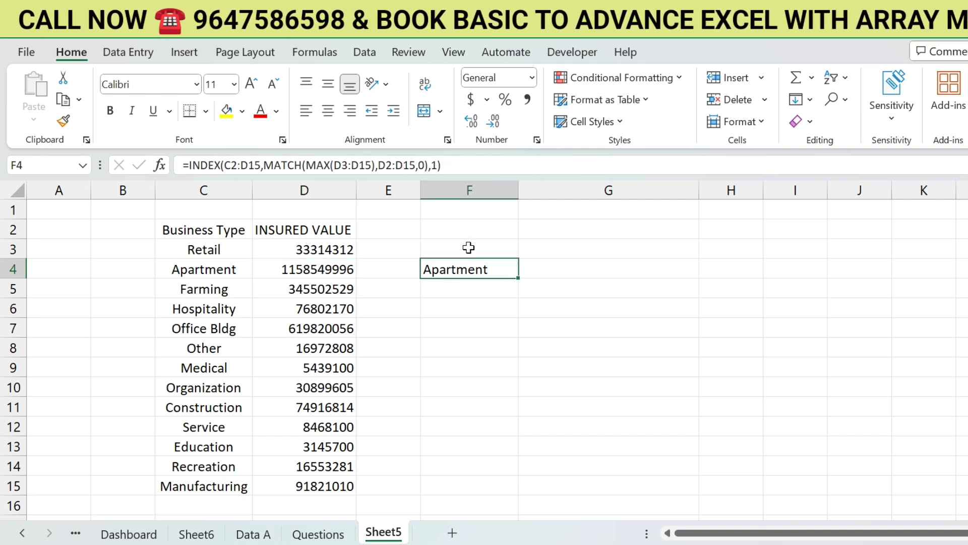
Enter the heading BUSINEESS TYPE NAME FOR HIGHEST INSURED VALUE in F3, with column F widened to fit and F3:F4 centred
left_click(465, 248)
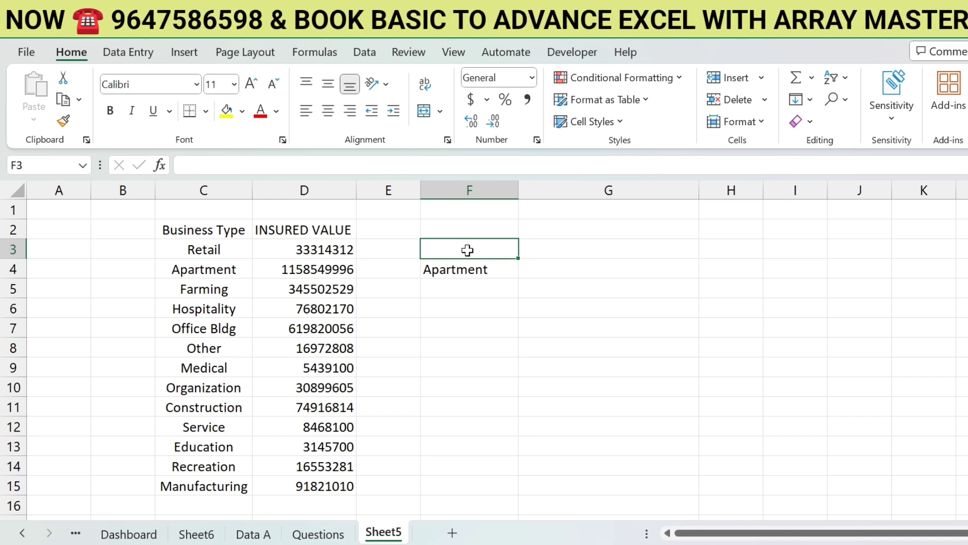
type("BUSINEESS TYPE FOR HIGHES")
key("BackSpace")
key("BackSpace")
key("BackSpace")
key("BackSpace")
key("BackSpace")
key("BackSpace")
key("BackSpace")
key("BackSpace")
key("BackSpace")
key("BackSpace")
key("BackSpace")
type("NAME FOR HIGH")
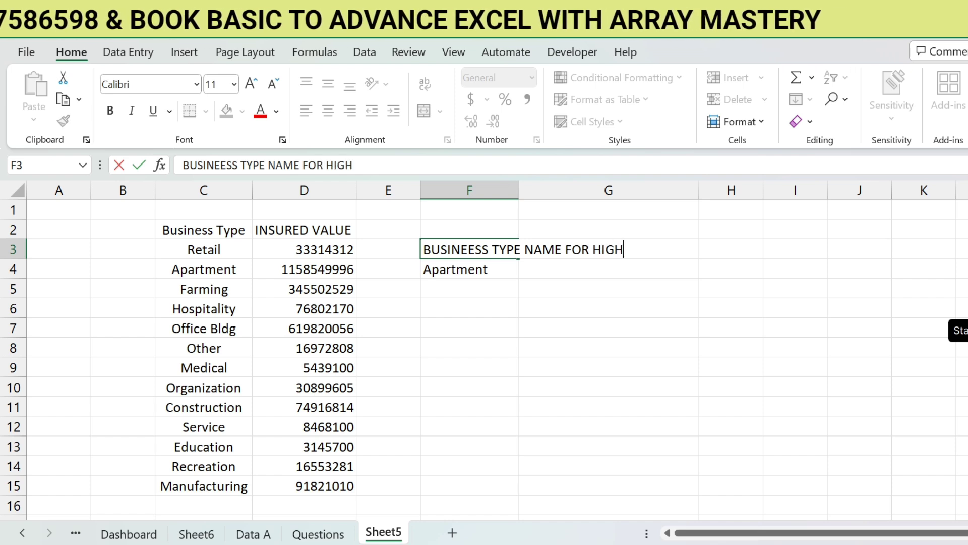
type("EST INSURED")
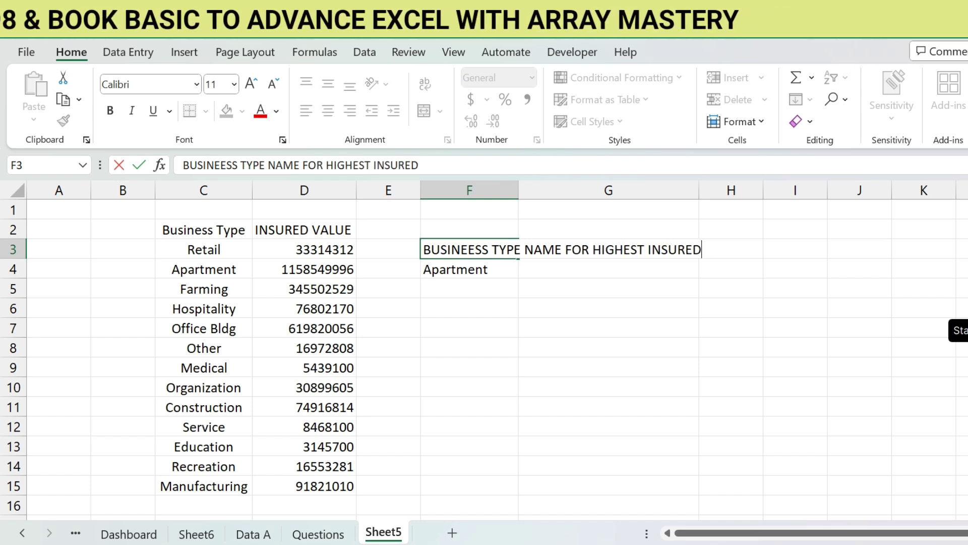
type(" VALU")
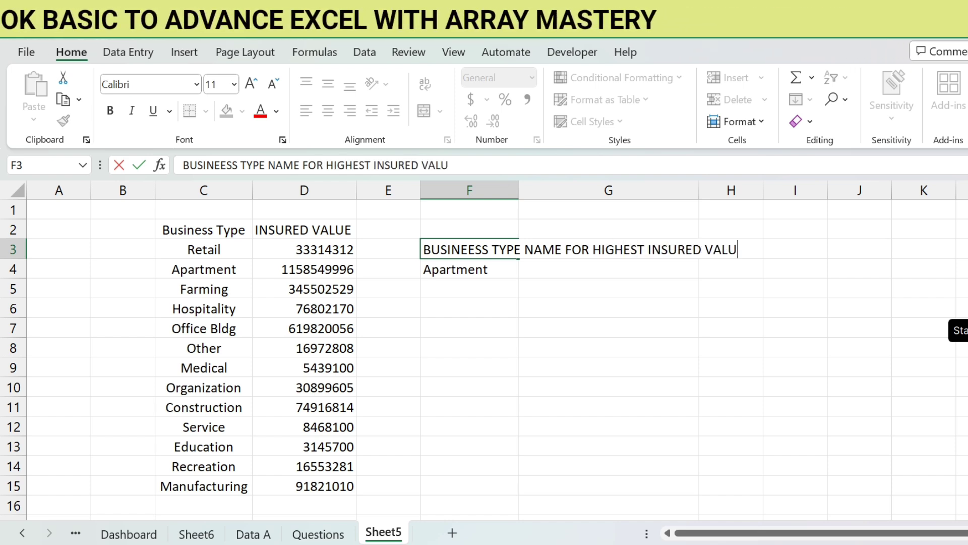
type("E")
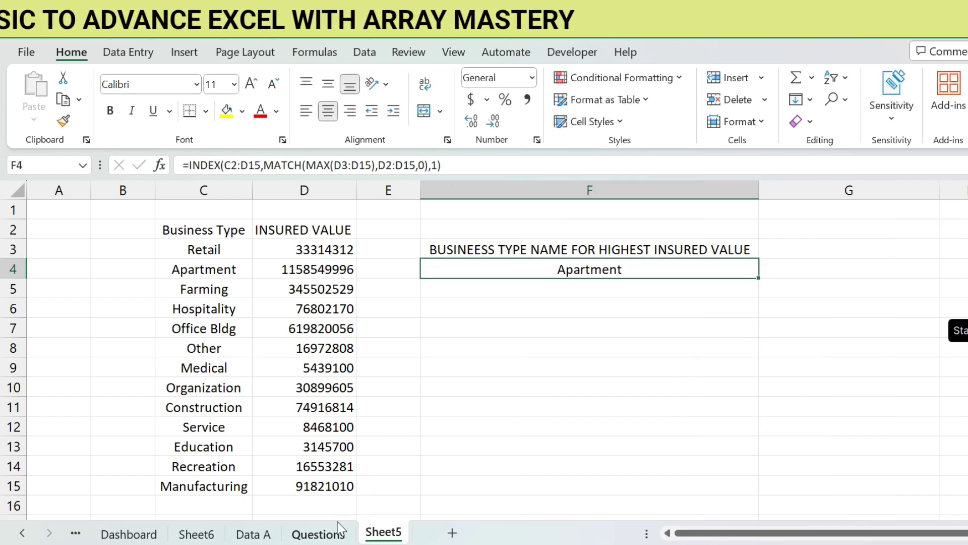
Review the Sheet5 result and read Question 4 about duplicate policies on the Questions sheet
left_click(334, 536)
left_click(382, 533)
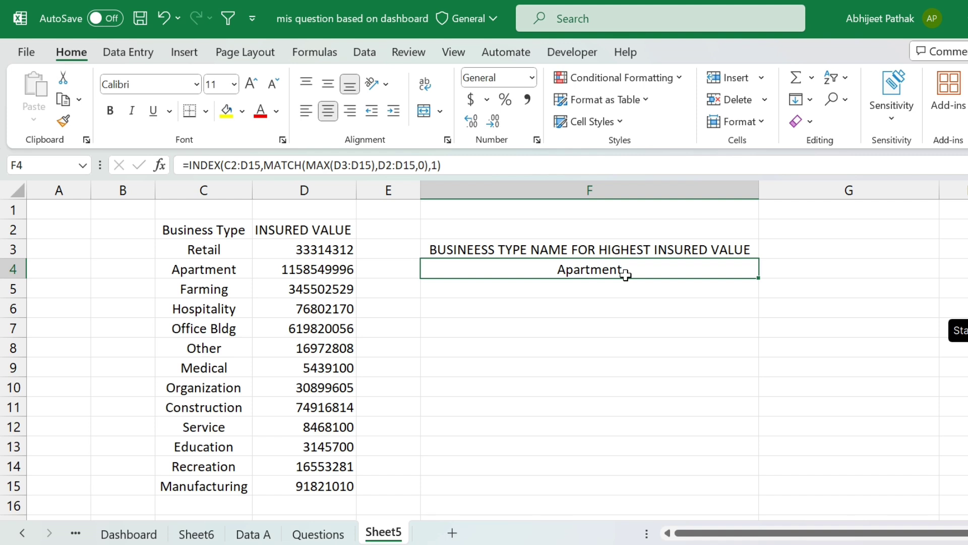
left_click(534, 307)
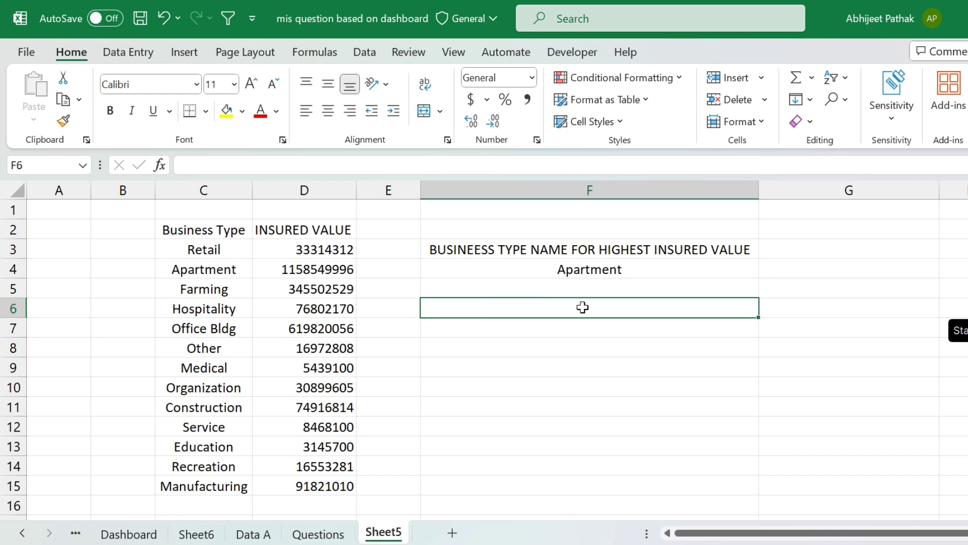
left_click(253, 534)
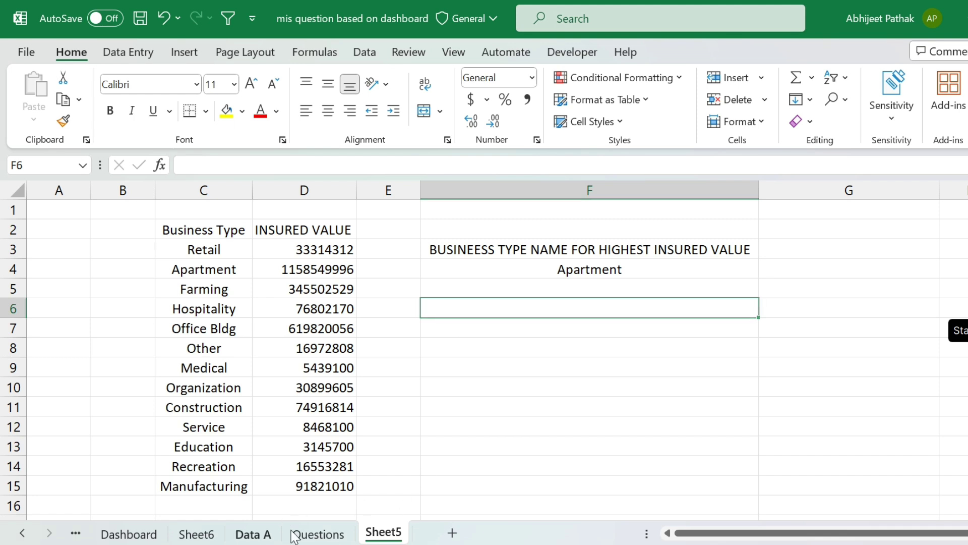
left_click(323, 533)
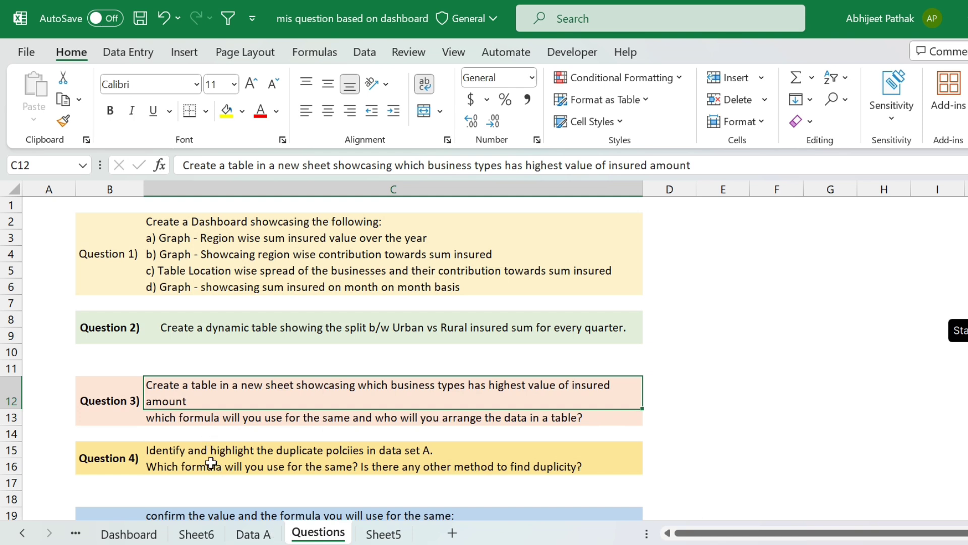
left_click(222, 452)
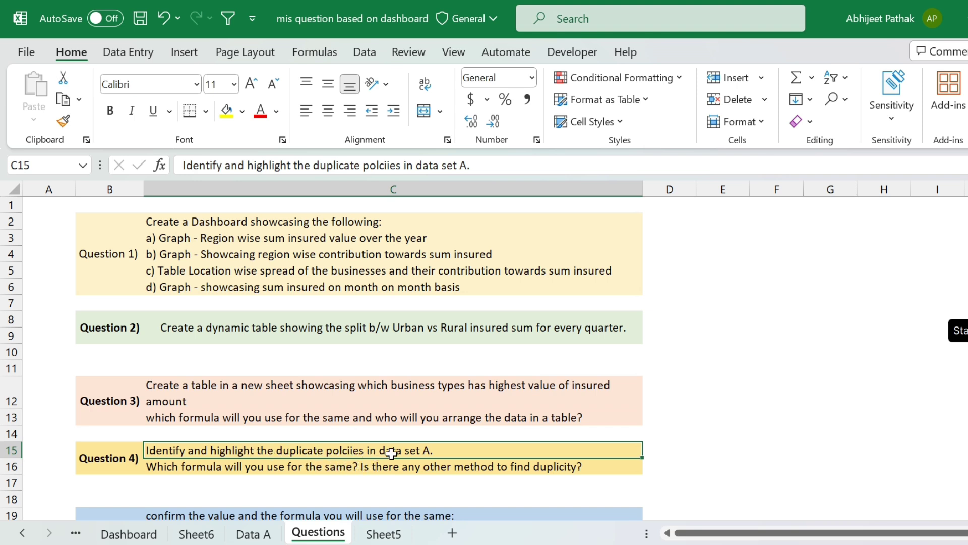
Examine the Policy column from the first row of the Data A sheet and reread Question 4
left_click(255, 534)
scroll(141, 340, "up", 20)
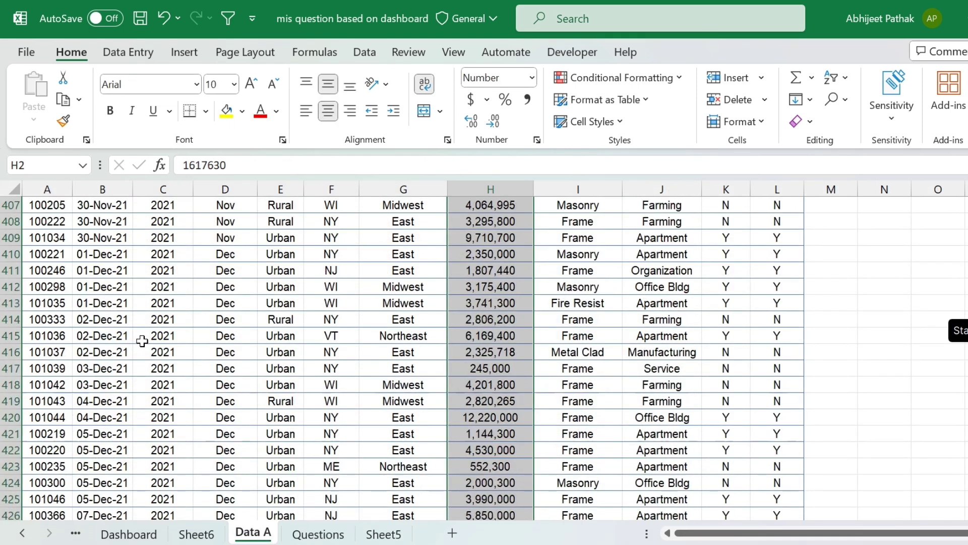
scroll(130, 319, "up", 20)
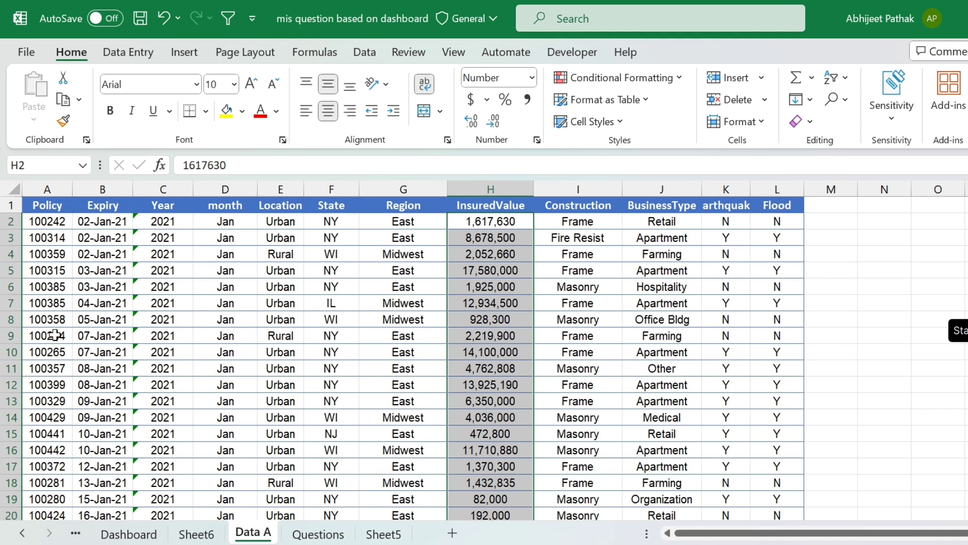
left_click(322, 535)
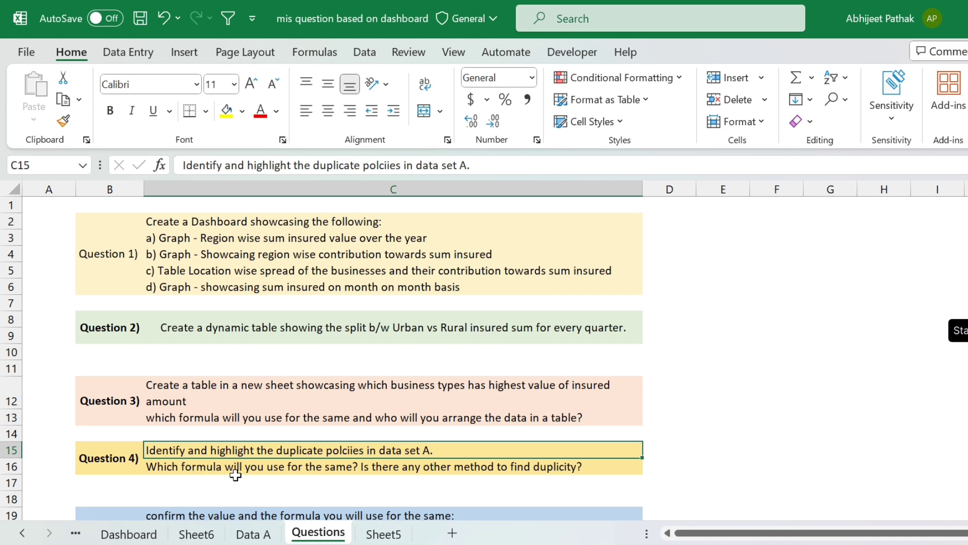
Try the Duplicate Values conditional formatting rule with Light Red Fill with Dark Red Text on Data A's Policy column, and cancel it
left_click(254, 534)
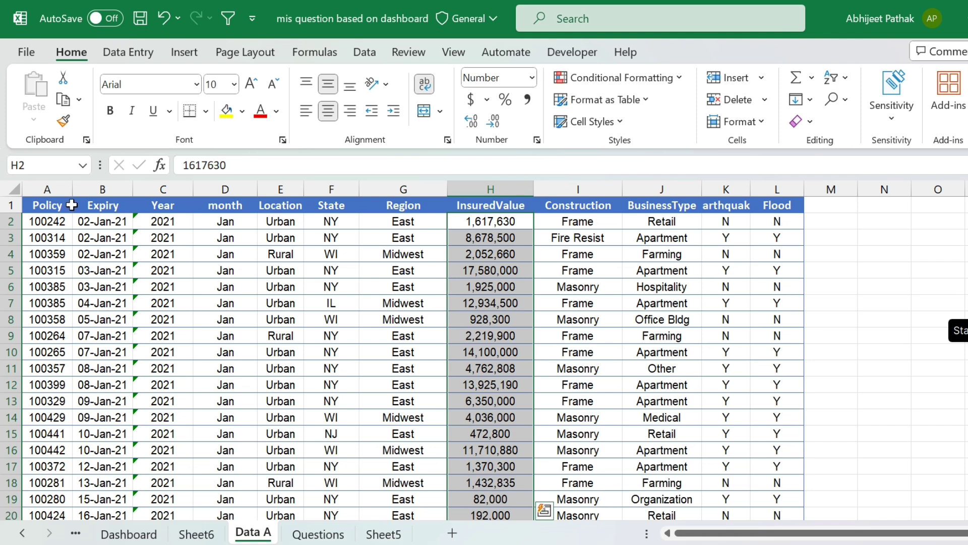
left_click(62, 183)
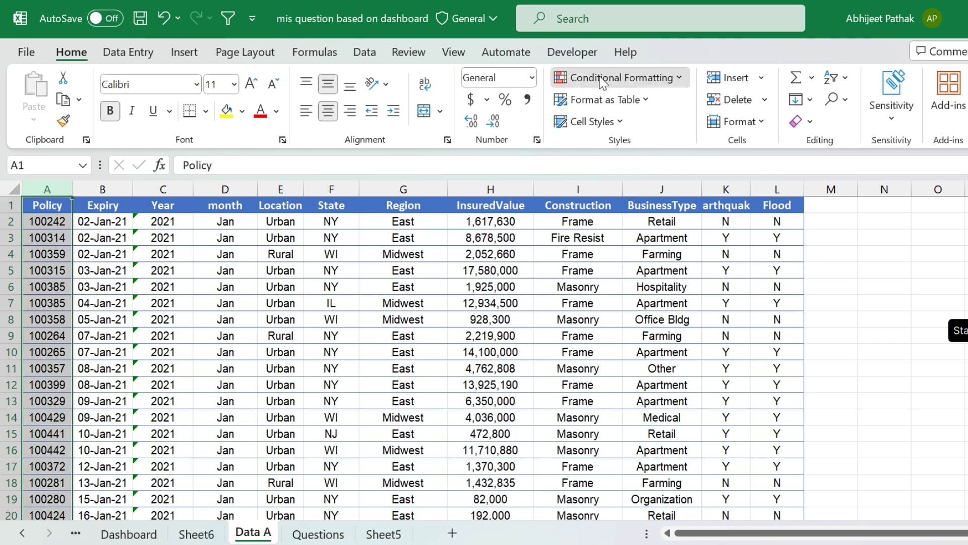
left_click(620, 77)
mouse_move(627, 109)
left_click(756, 317)
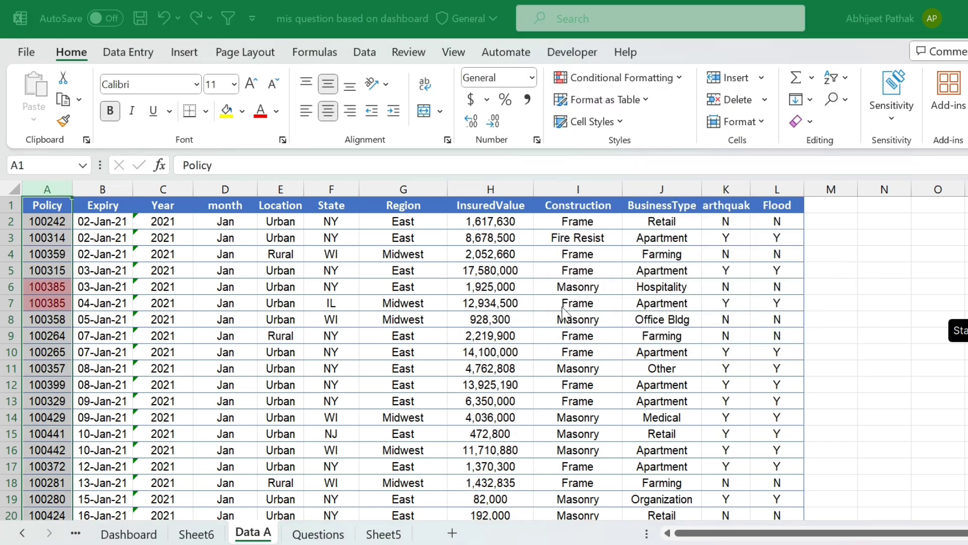
left_click(528, 379)
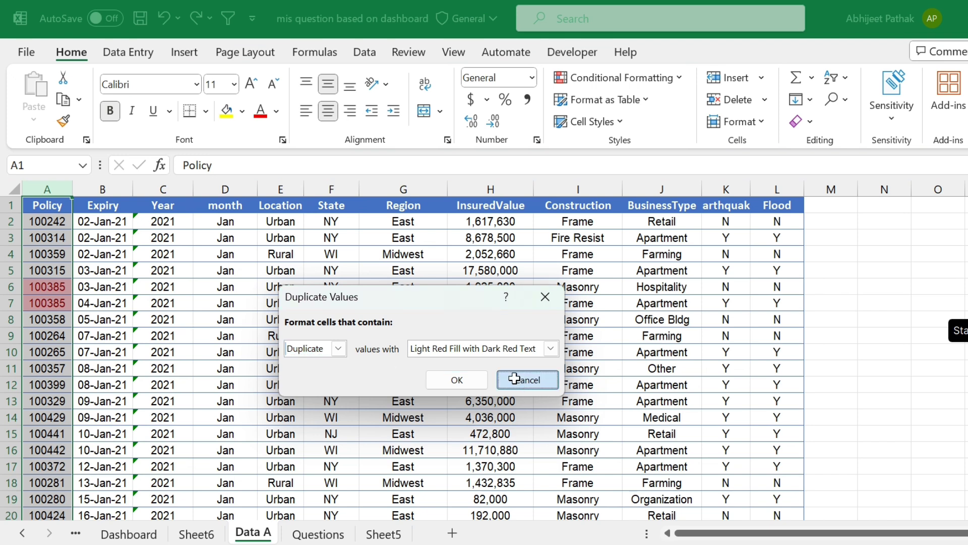
Begin a COUNTIF formula in M2 of Data A with the absolute policy range $A$2:$A$501
left_click(842, 227)
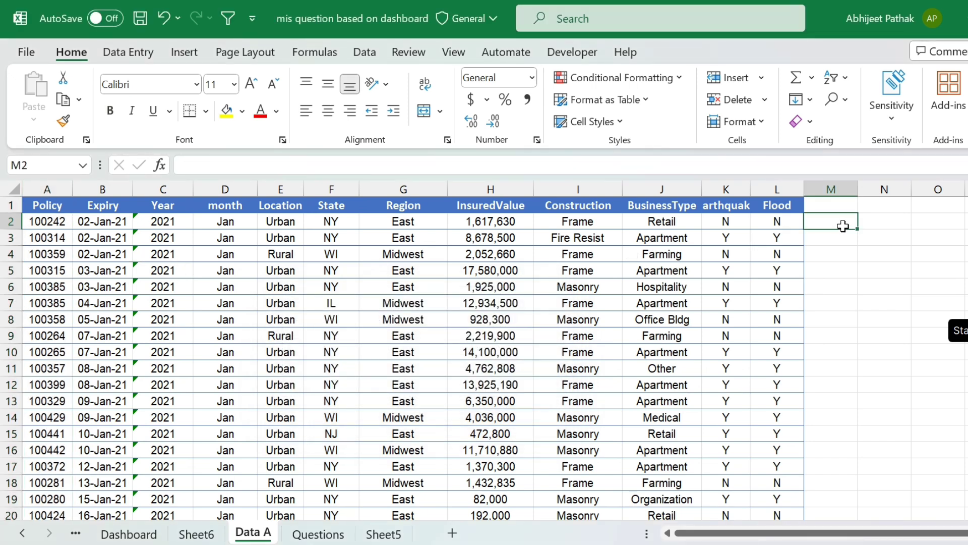
type("=COUNTI")
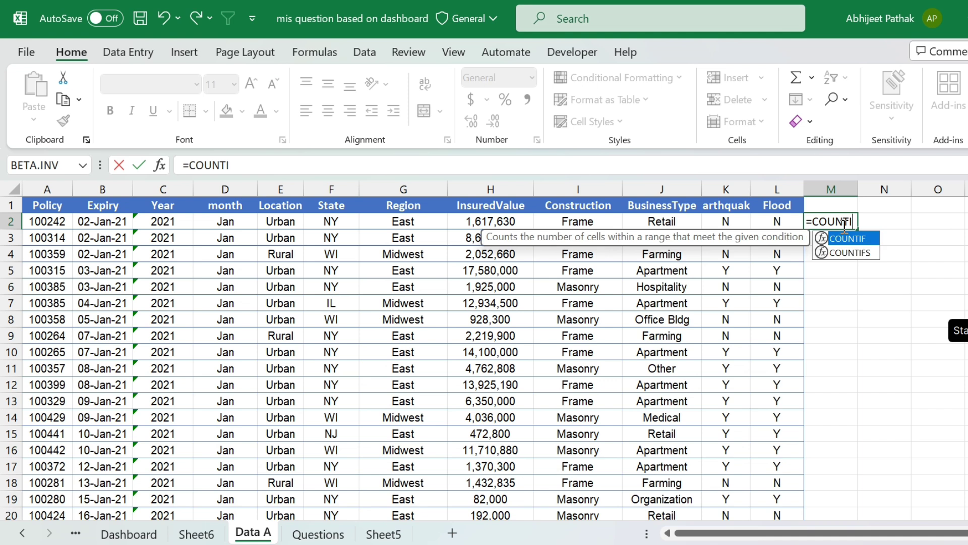
key("Tab")
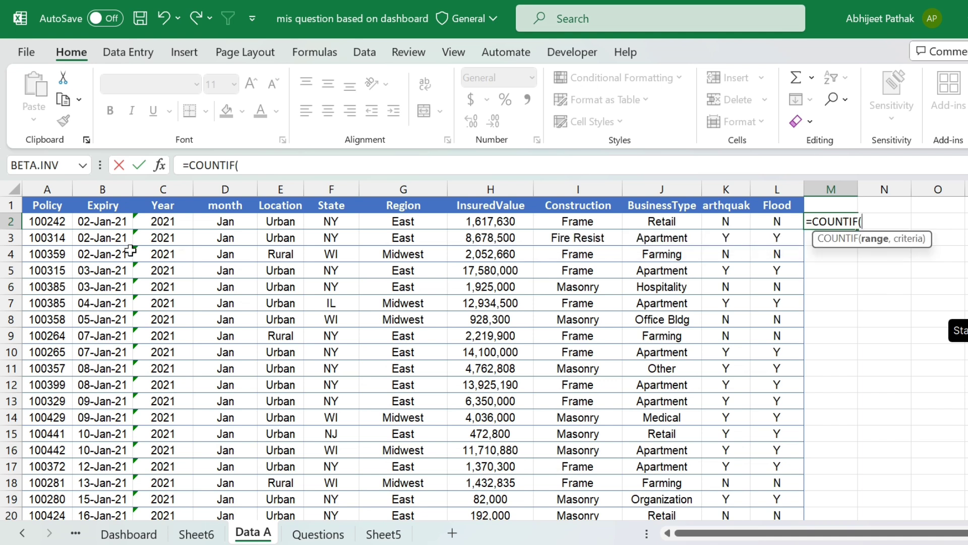
left_click(54, 219)
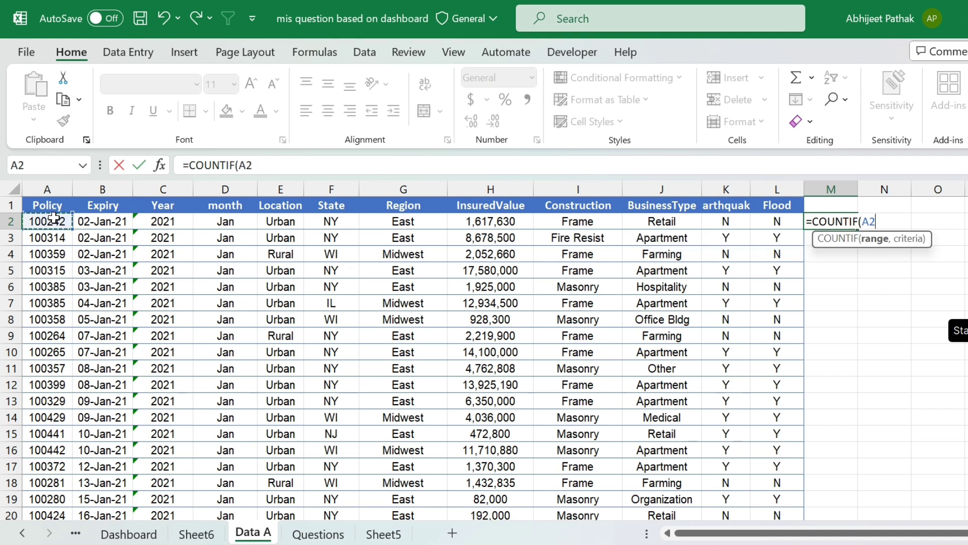
key("ctrl+shift+Down")
scroll(593, 362, "down", 2)
scroll(656, 363, "up", 20)
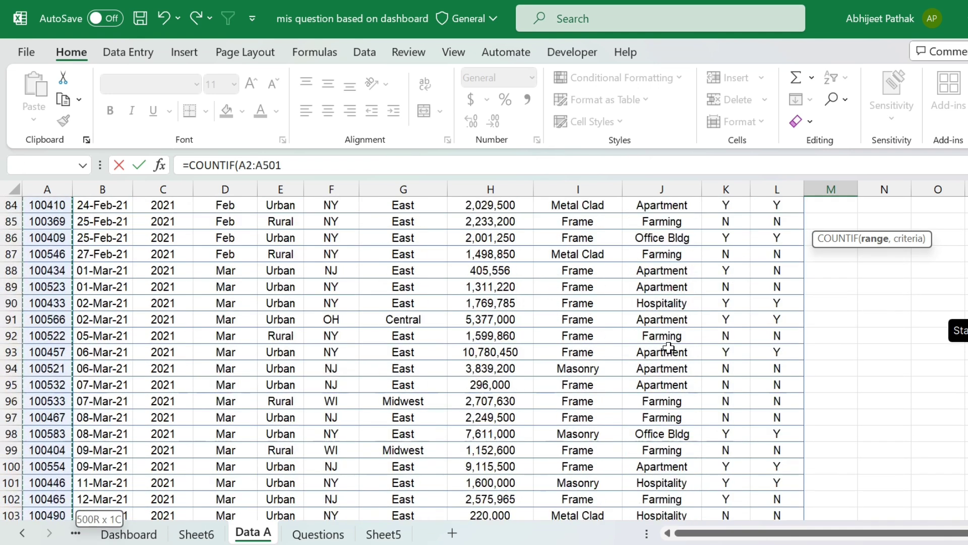
scroll(668, 348, "up", 20)
key("F4")
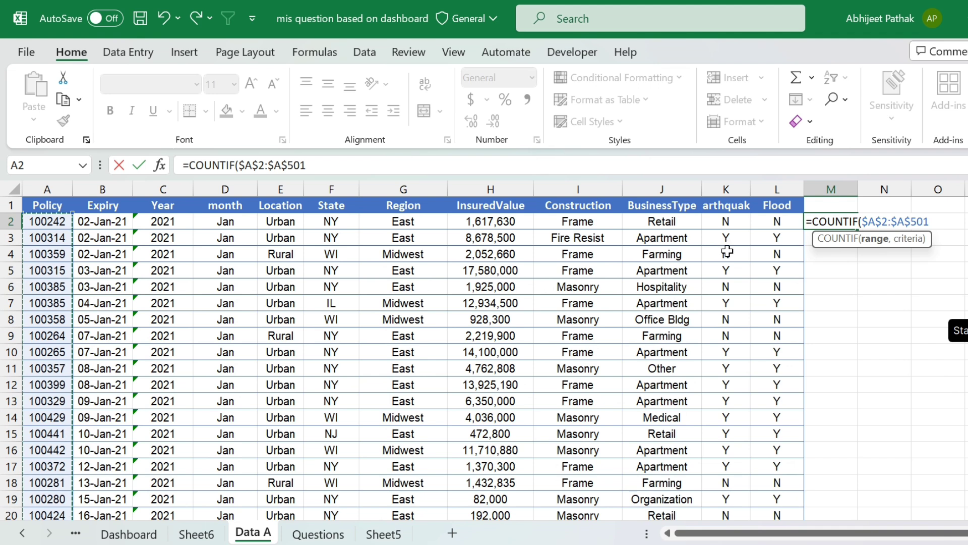
Set the COUNTIF criteria to A2 and complete the formula
type(",")
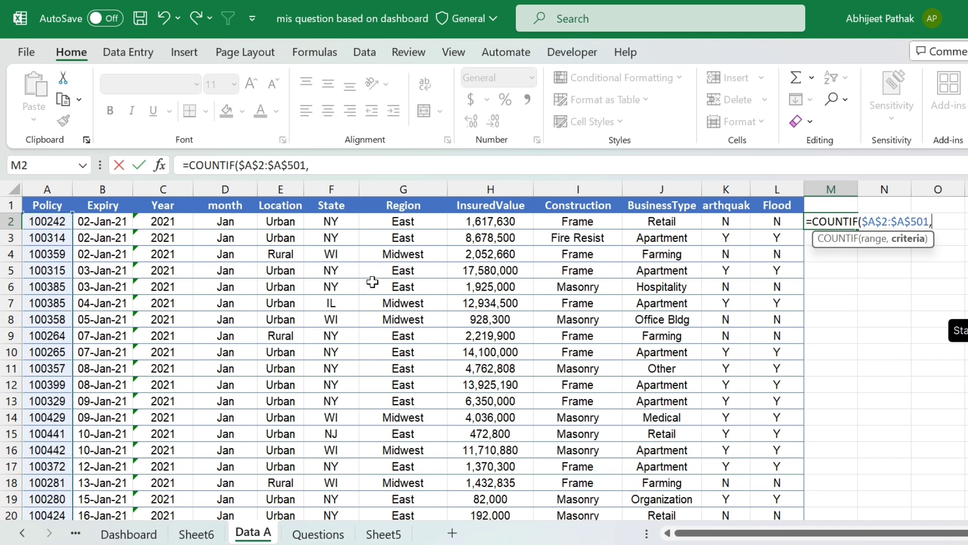
left_click(50, 223)
type(")")
key("Return")
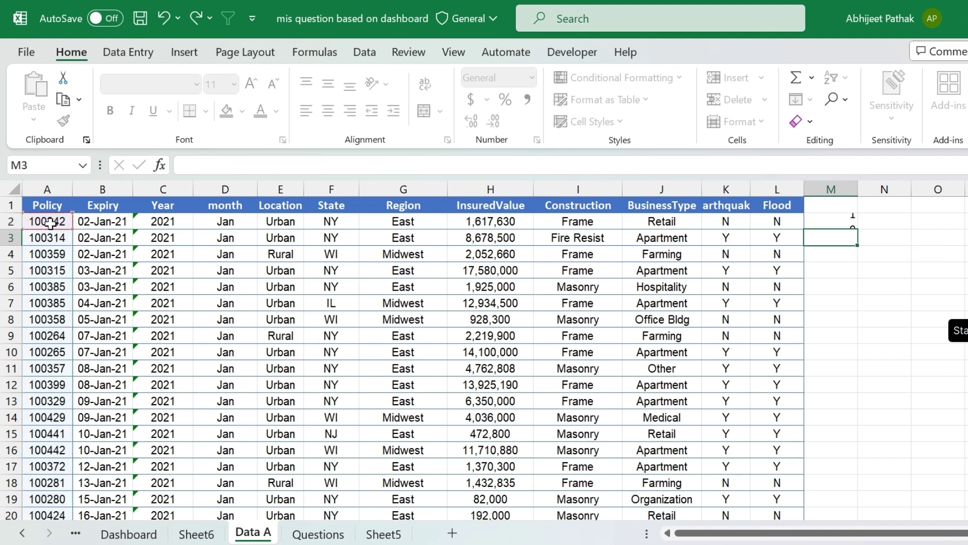
Extend the COUNTIF formula in M2 of Data A to the duplicate test =(COUNTIF($A$2:$A$501,A2))>1
left_click(824, 224)
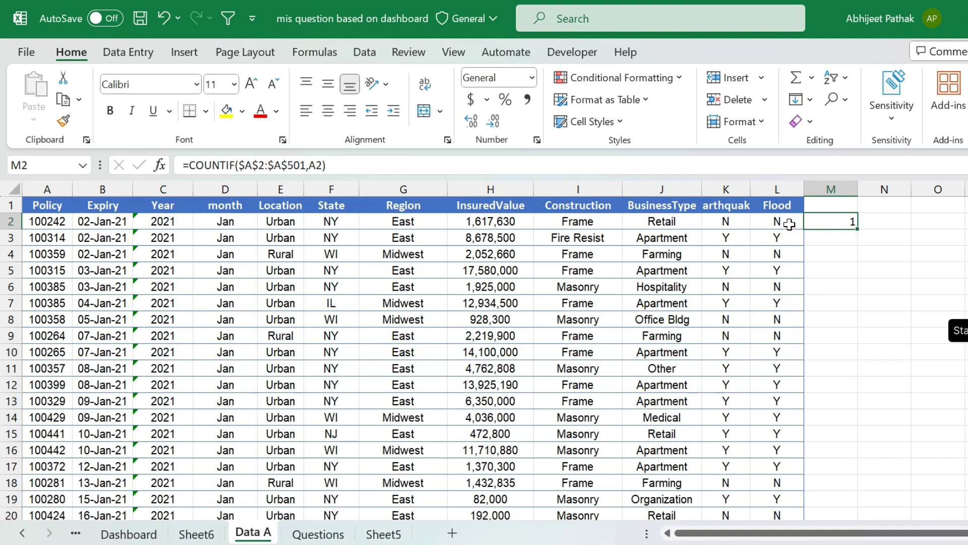
left_click(365, 167)
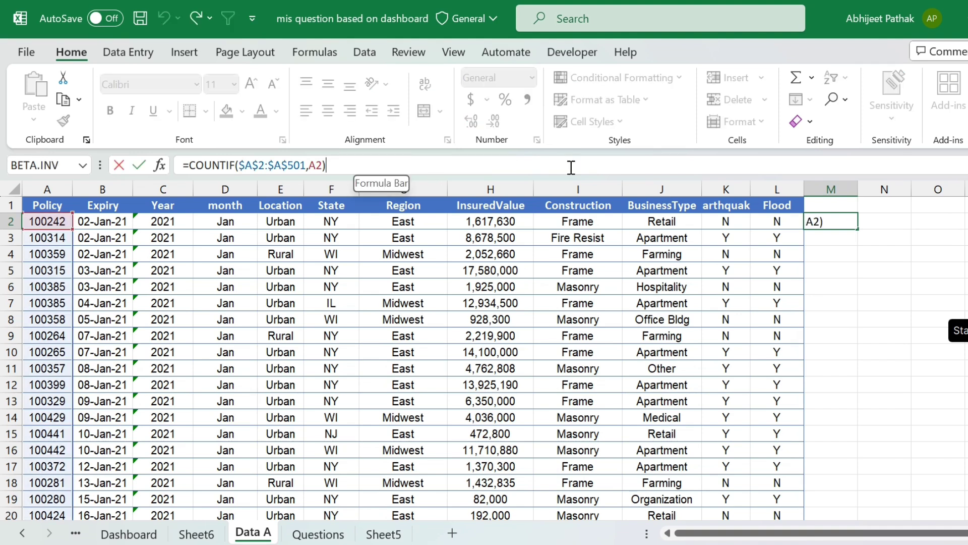
left_click(189, 164)
type("(")
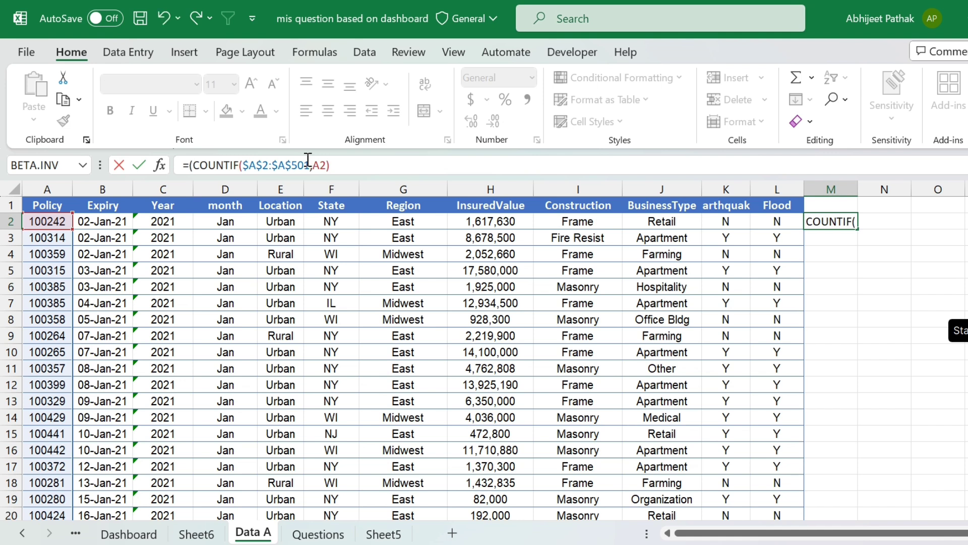
left_click(349, 164)
key("Return")
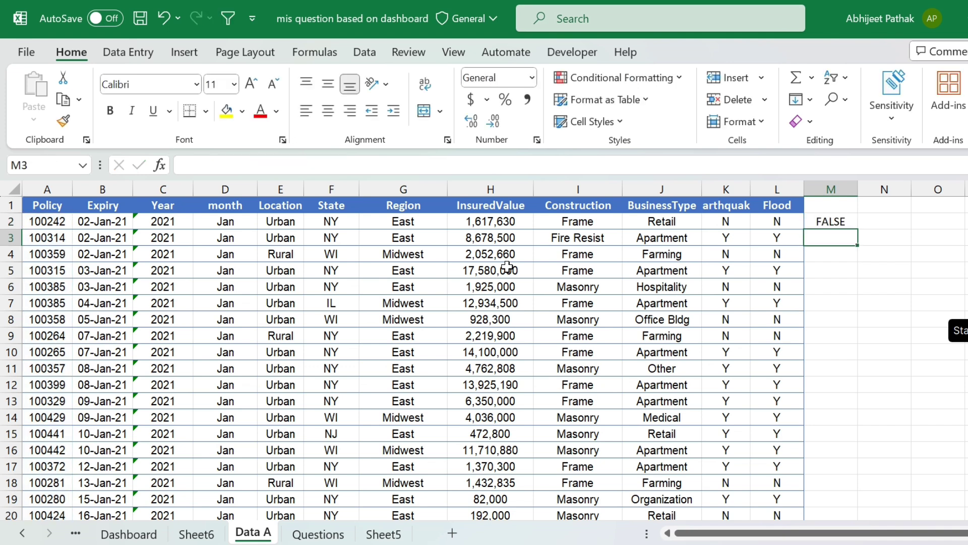
Copy the full text of the duplicate-test formula from M2 and leave the cell unchanged
left_click(849, 222)
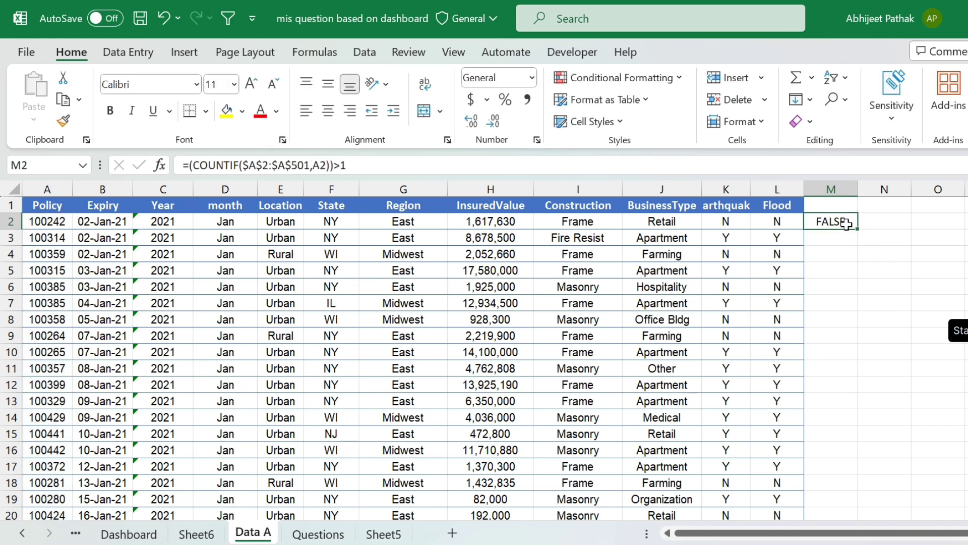
left_click_drag(184, 164, 389, 170)
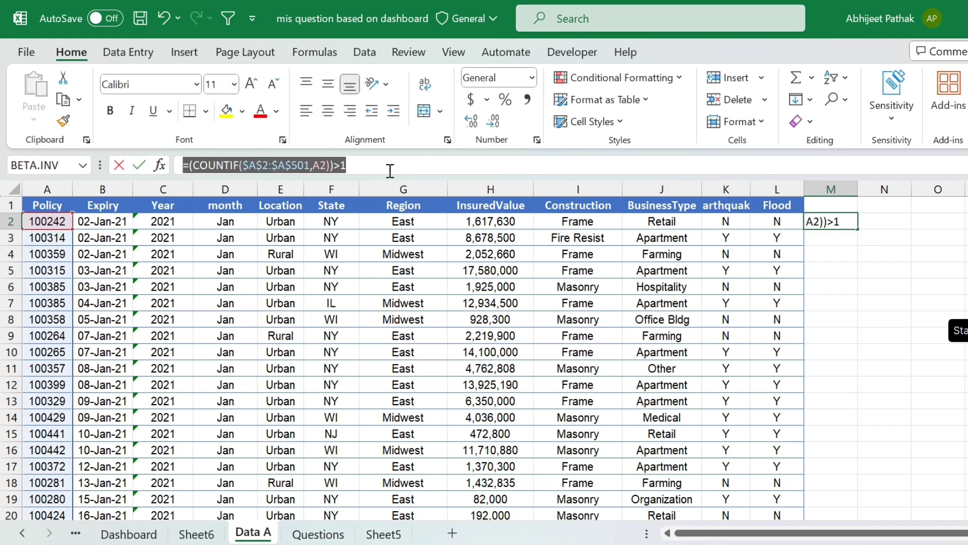
key("Escape")
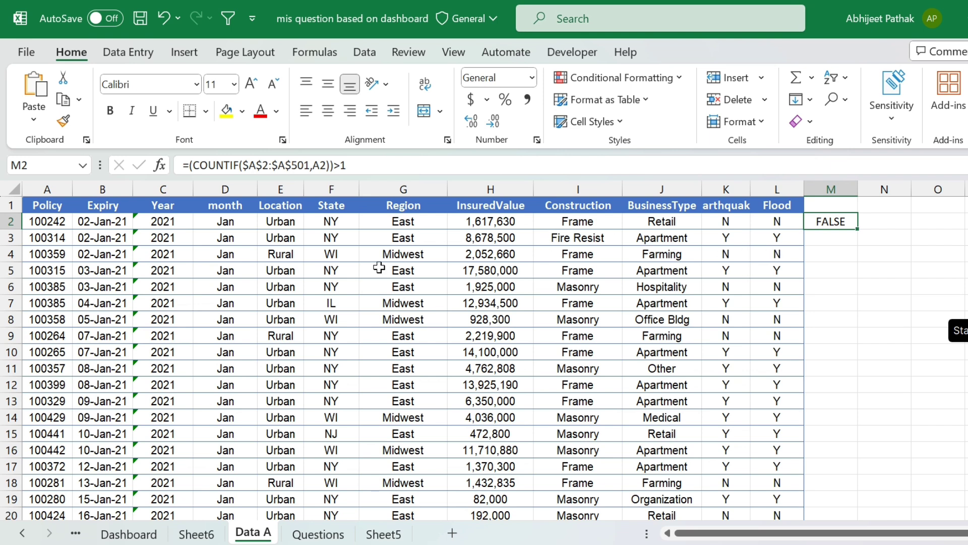
left_click_drag(184, 164, 426, 164)
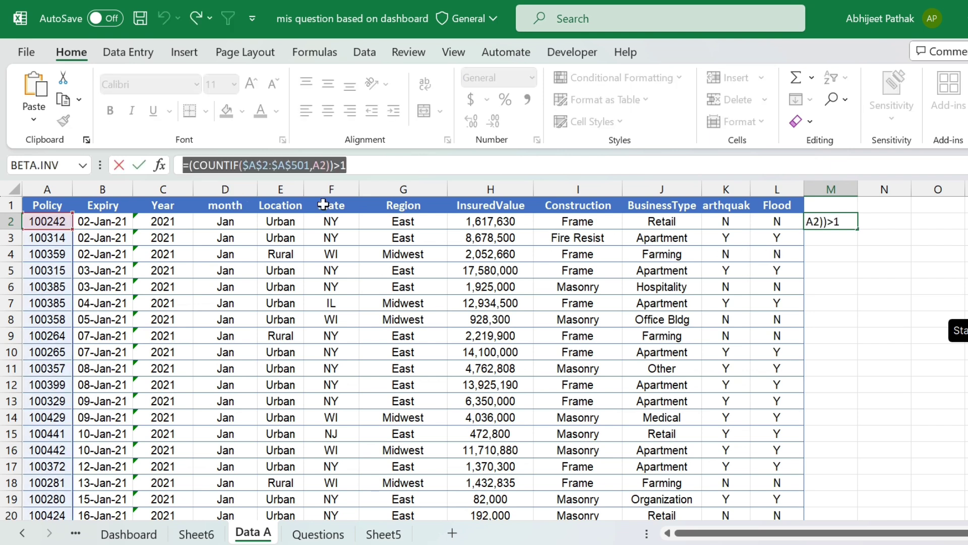
key("Escape")
Start a formula-based conditional formatting rule for policies A2:A501 with the copied formula =(COUNTIF($A$2:$A$501,A2))>1
left_click(51, 222)
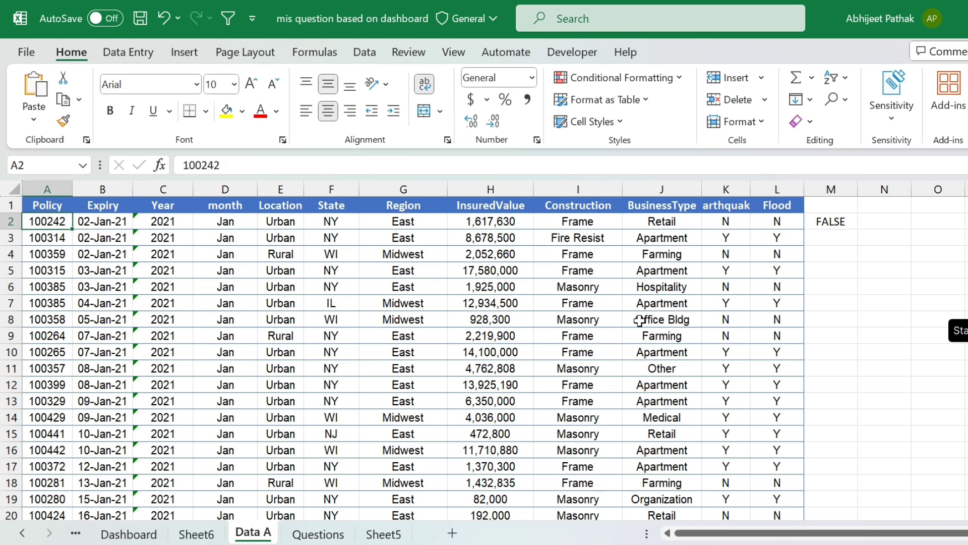
scroll(639, 321, "down", 20)
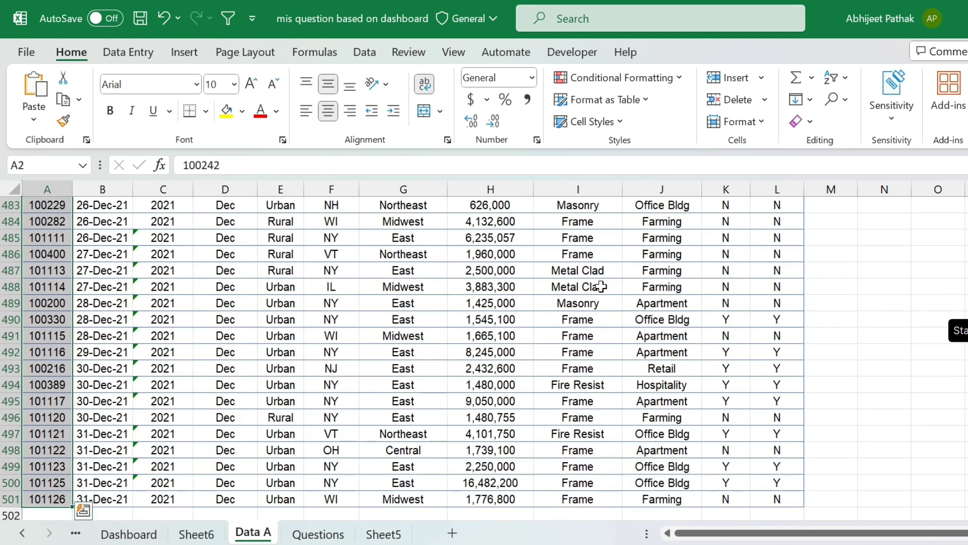
scroll(595, 323, "up", 20)
scroll(586, 362, "up", 20)
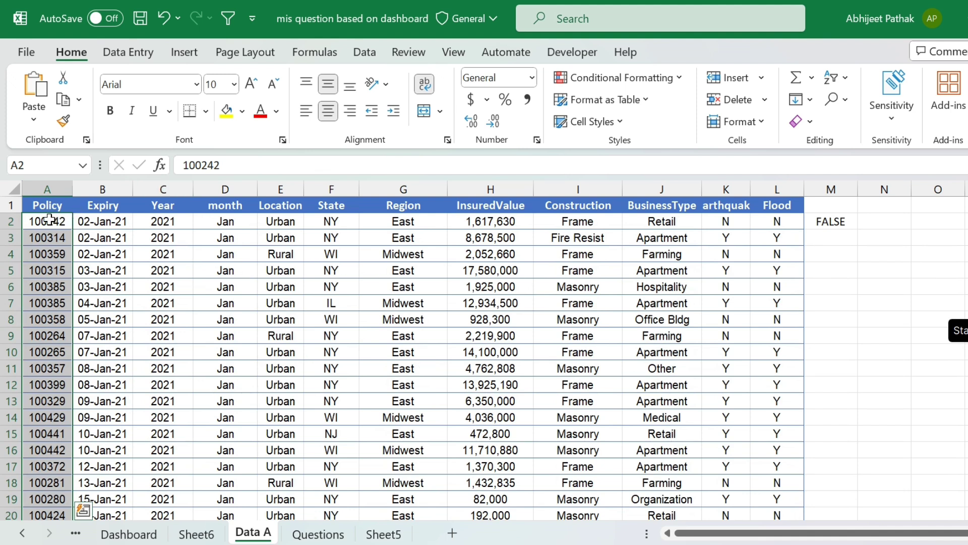
left_click(665, 78)
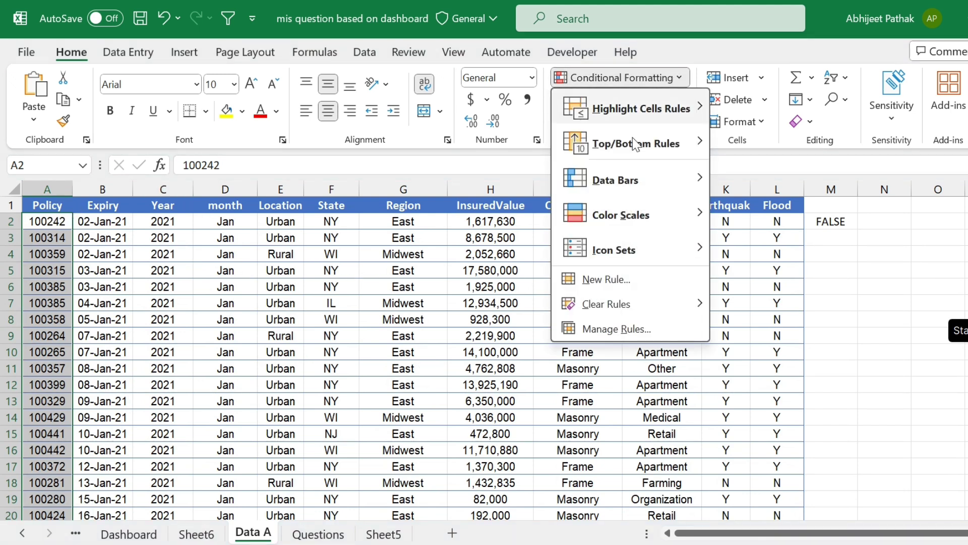
left_click(611, 281)
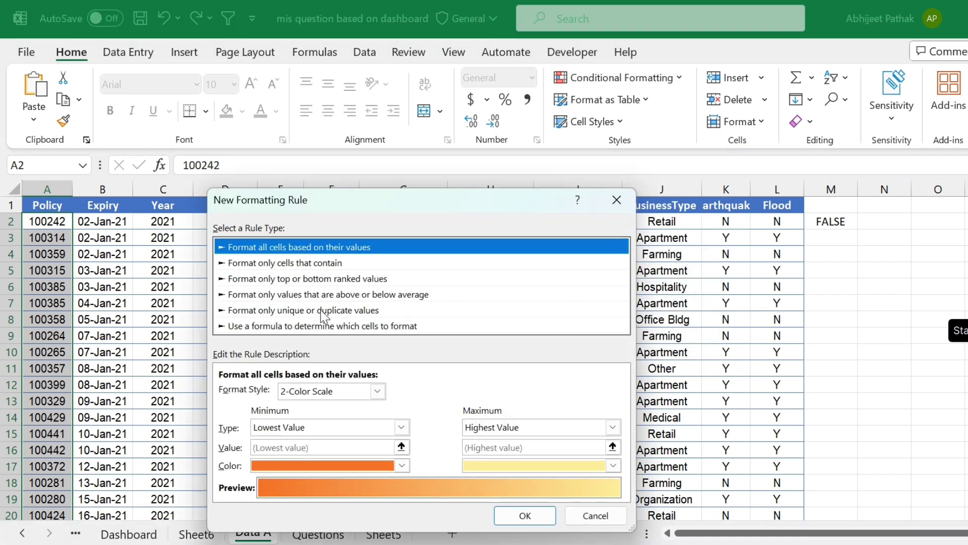
left_click(318, 327)
left_click(324, 394)
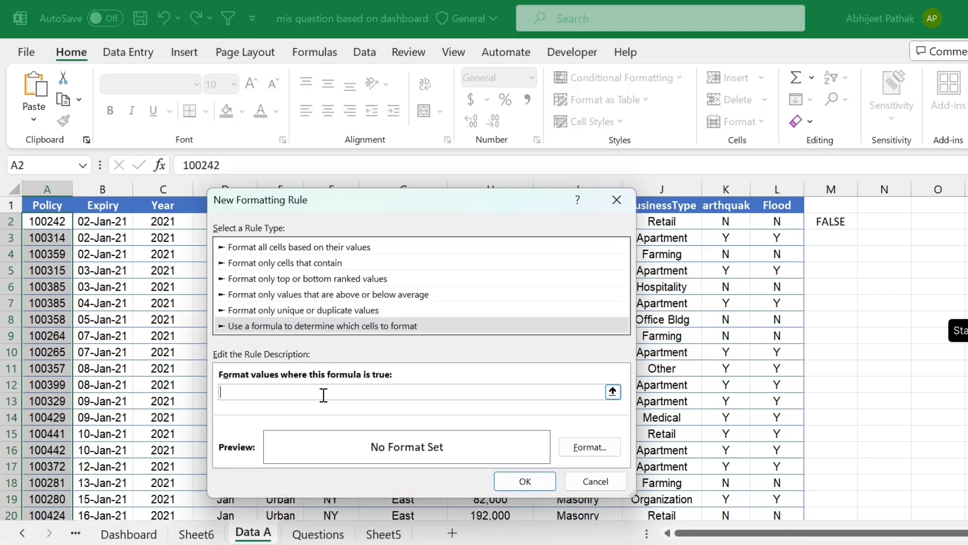
key("ctrl+v")
Set the rule's format to a light gold fill and apply the rule to the Policy column
left_click(591, 448)
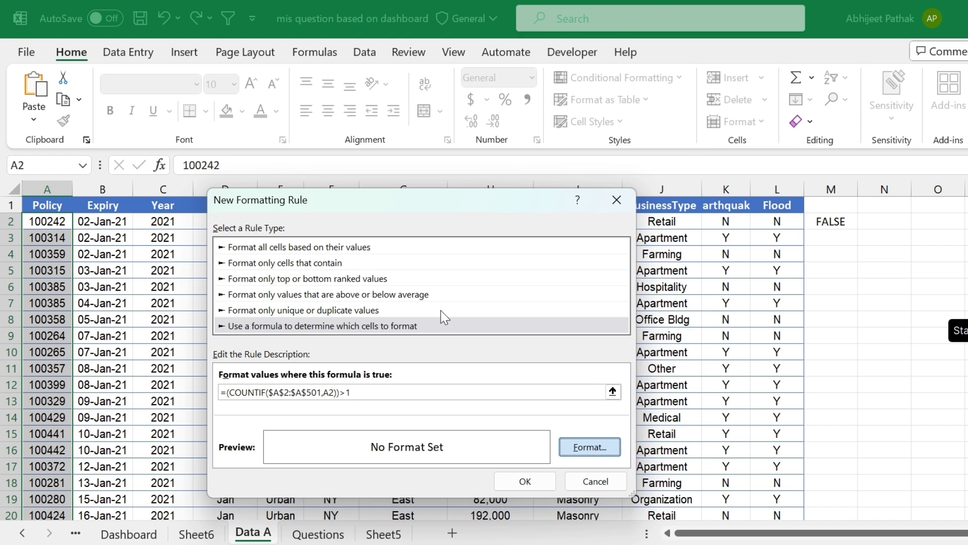
left_click(388, 139)
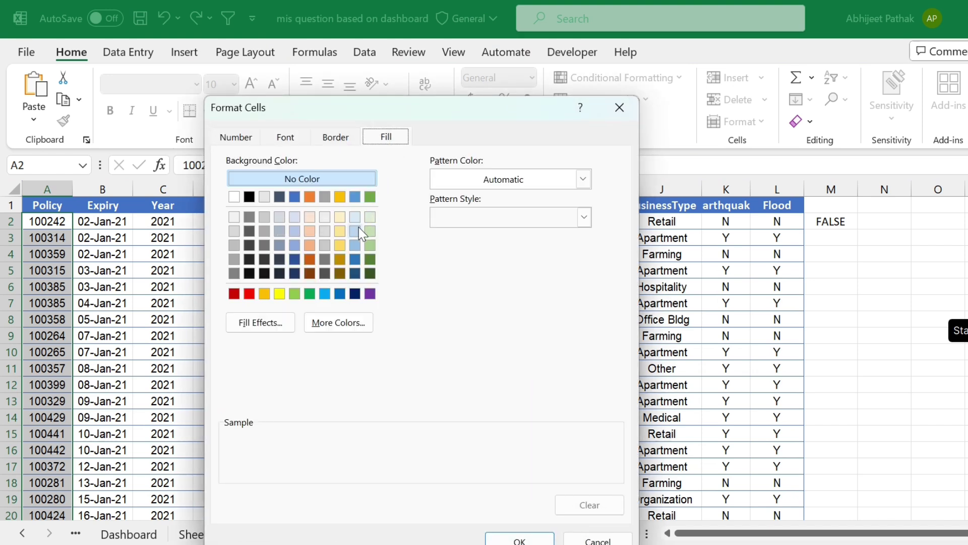
left_click(344, 234)
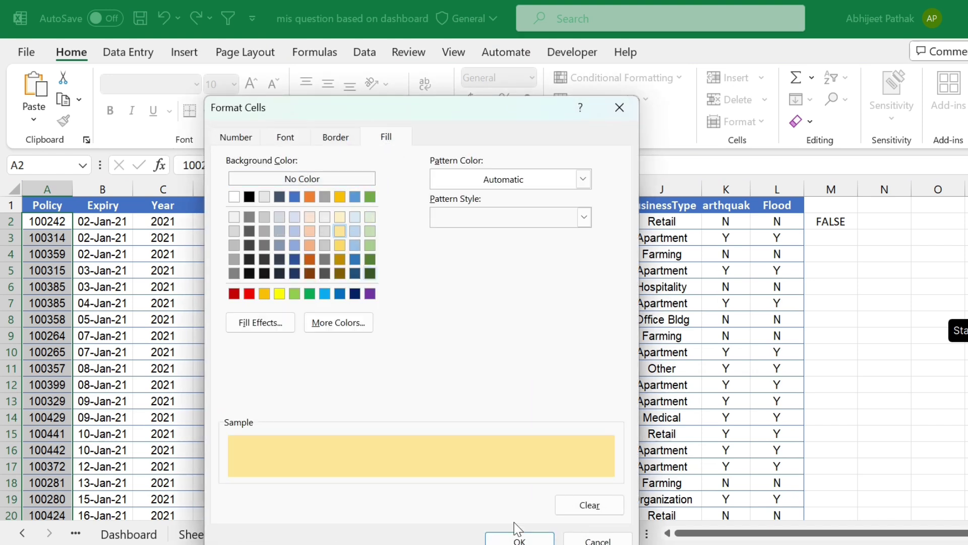
left_click(519, 539)
left_click(552, 483)
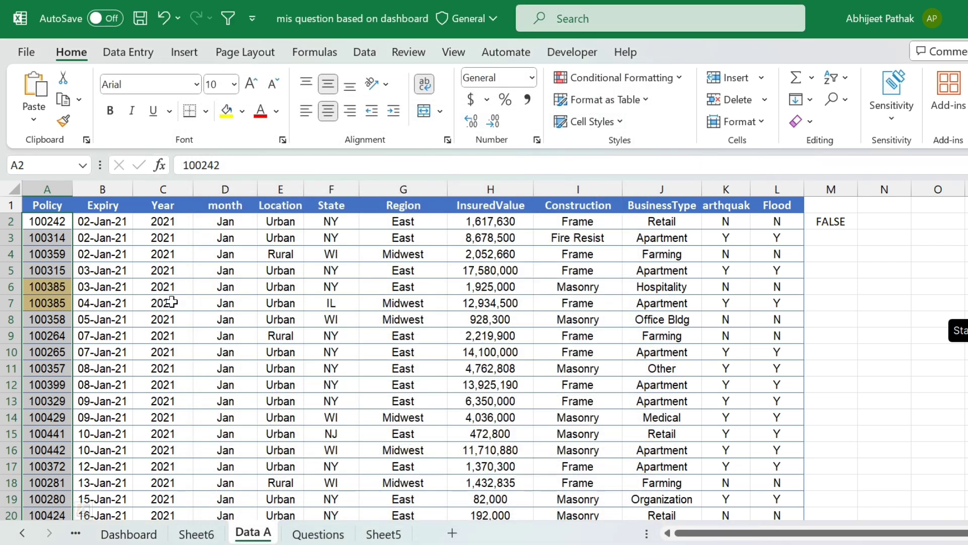
Try the duplicate highlighting by pasting the policy from A10 over A14, and undo the paste
left_click(43, 285)
left_click(56, 352)
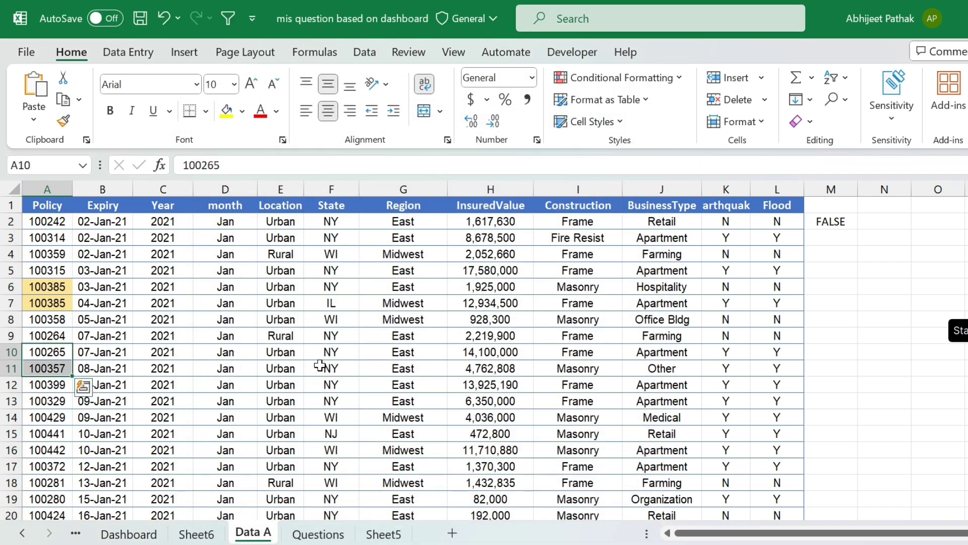
key("Up")
key("Down")
key("ctrl+c")
key("Down")
key("Down")
key("Down")
key("Down")
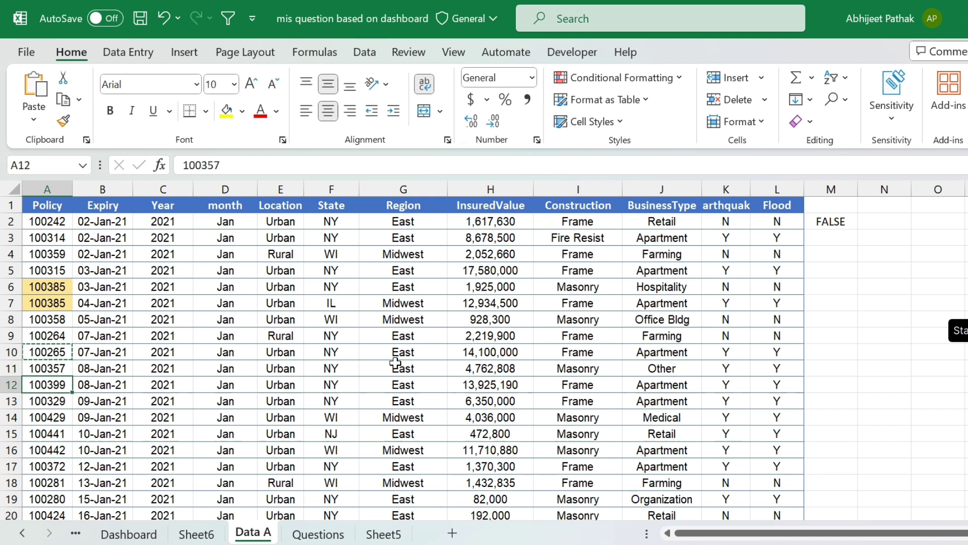
key("ctrl+v")
key("Right")
key("Left")
key("Escape")
key("ctrl+z")
Read Question 5 on the Questions sheet about users above 2 Lakh insured value and earthquake and flood reports
left_click(299, 539)
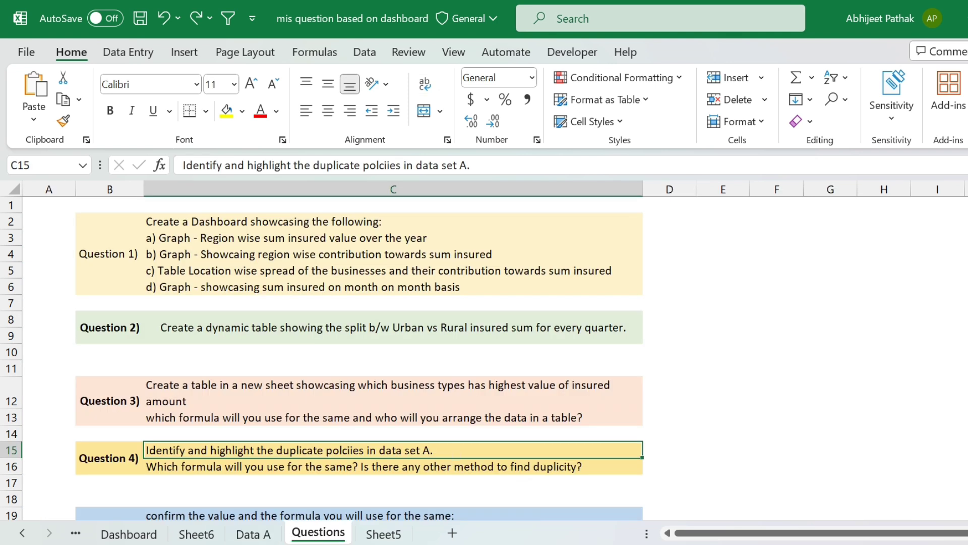
scroll(322, 358, "down", 1)
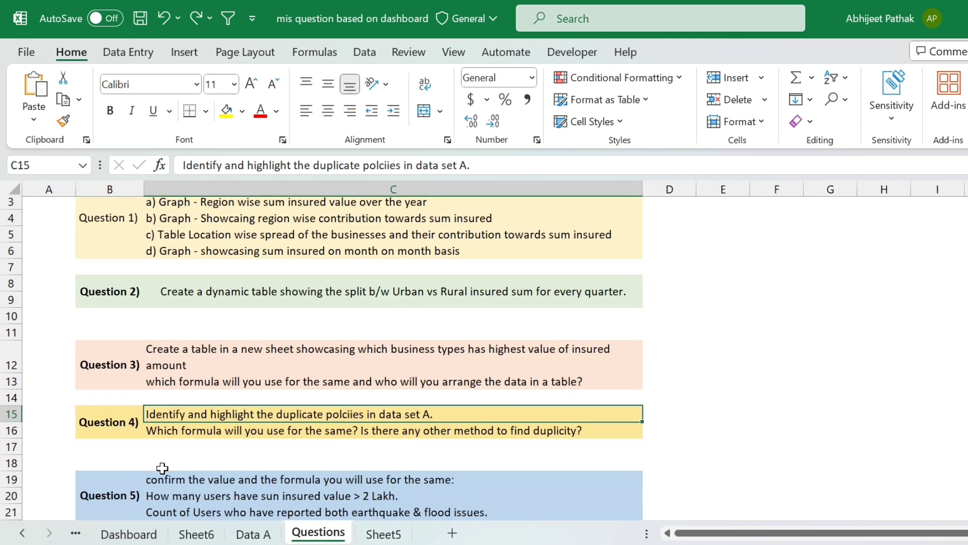
left_click(200, 496)
key("Down")
key("Down")
key("Up")
key("Up")
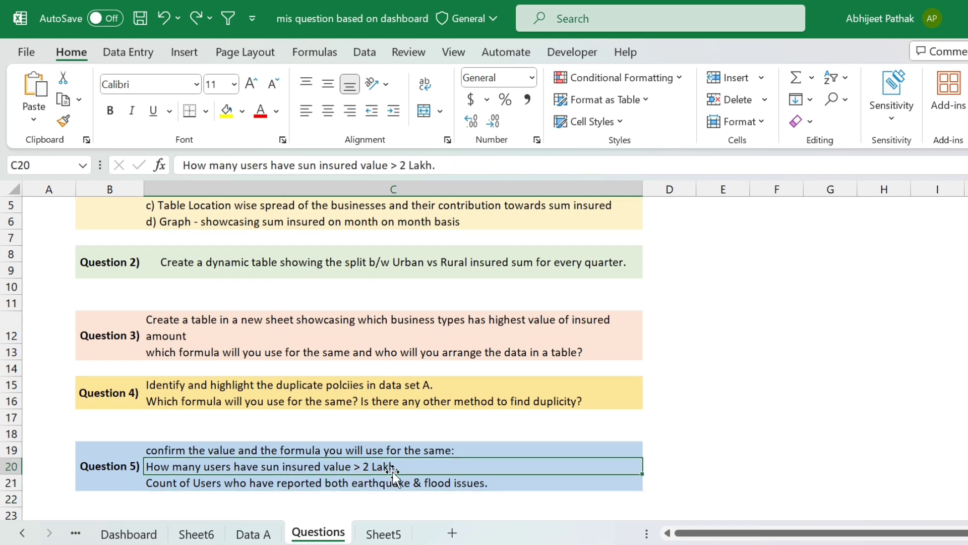
key("ctrl+Page_Up")
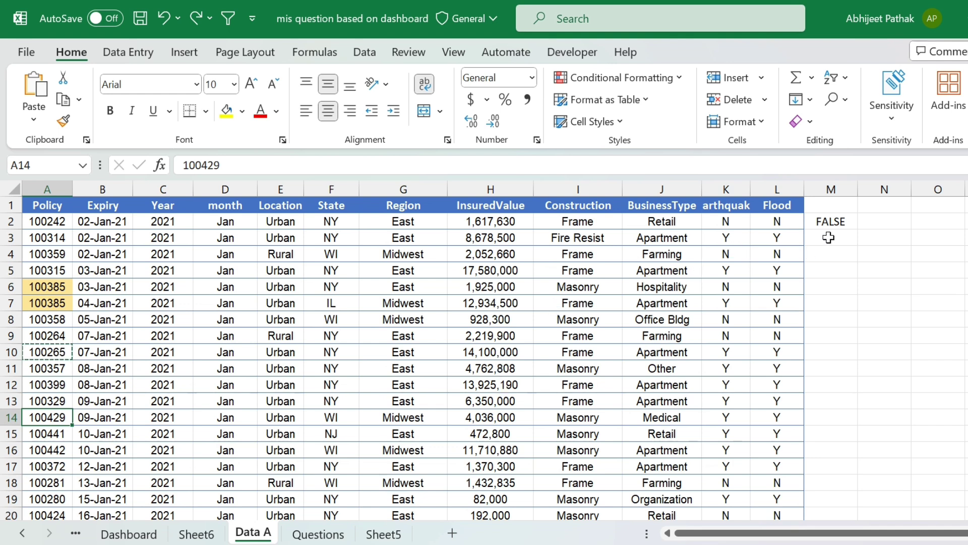
left_click(318, 534)
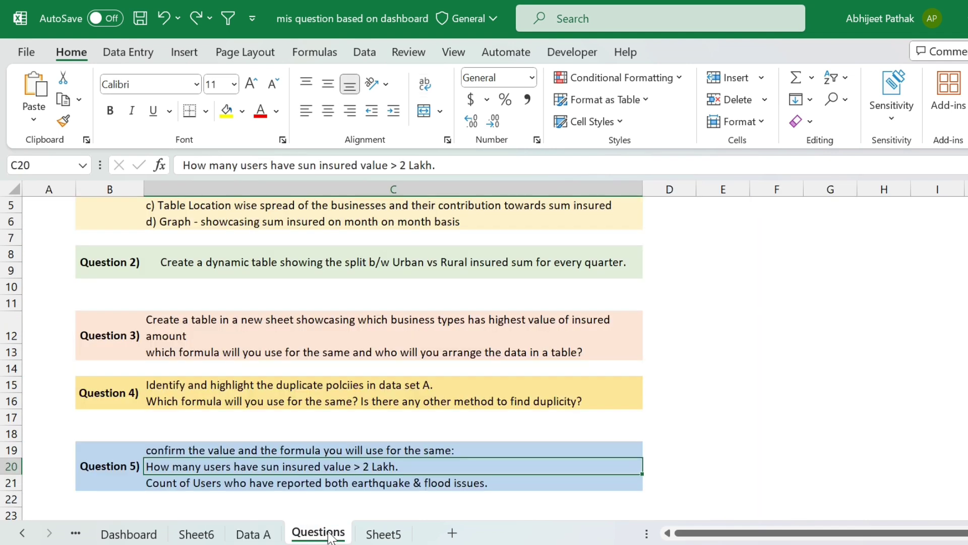
Enter the label "NUMBER OF USER WHO HAS >2 LAKH INSURED VALUE" in N5 of the Data A sheet
left_click(255, 533)
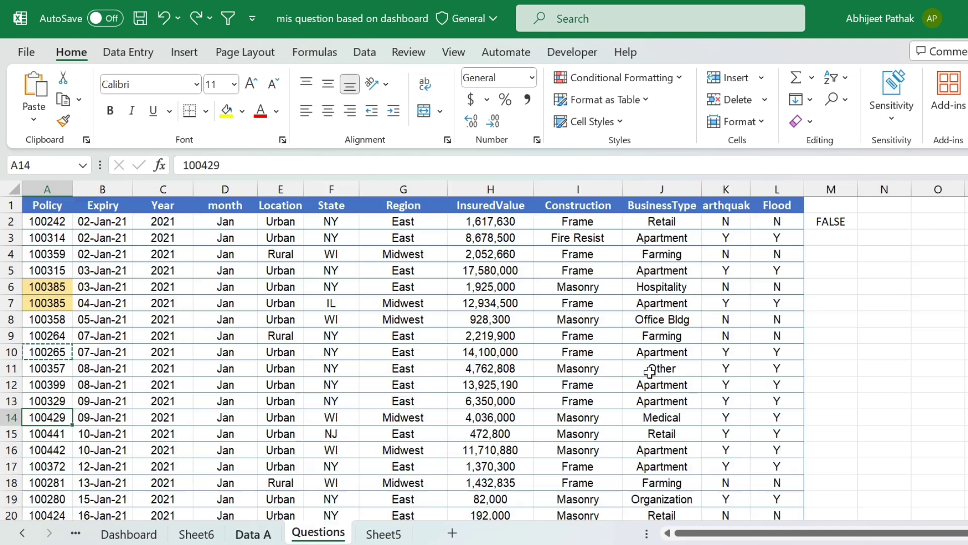
left_click(869, 269)
type("NUMBER OF USER WH")
key("BackSpace")
key("BackSpace")
key("BackSpace")
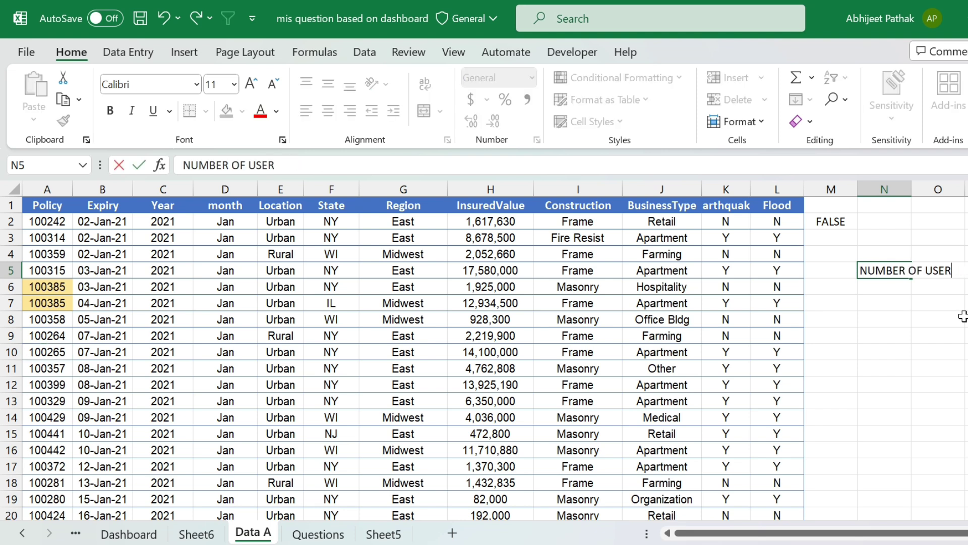
type("WHO")
type("HAS >2 LAKH INSURED VALUE")
key("Return")
Count the insured values above 2 Lakh in N6 with =COUNTIF(H2:H501,">200000")
type("=")
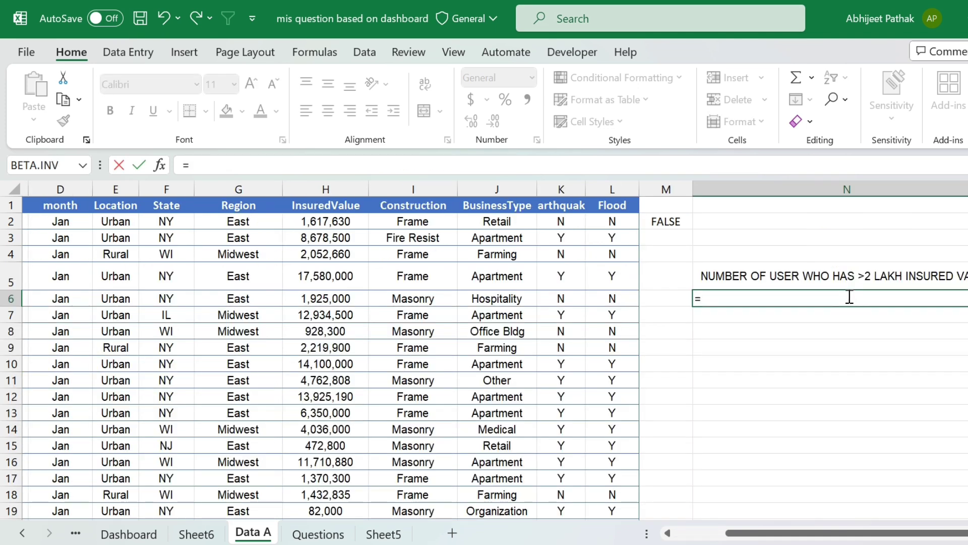
type("COUN")
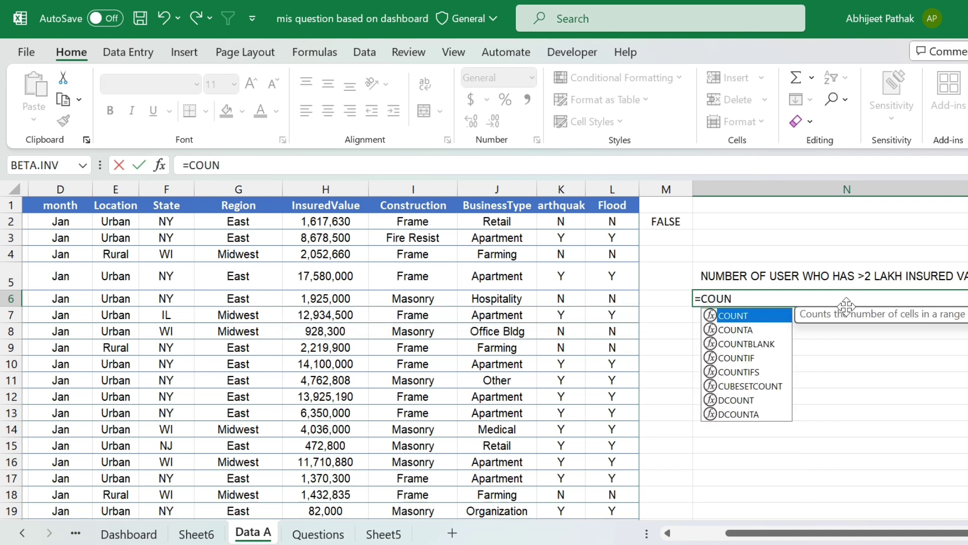
type("TIF(")
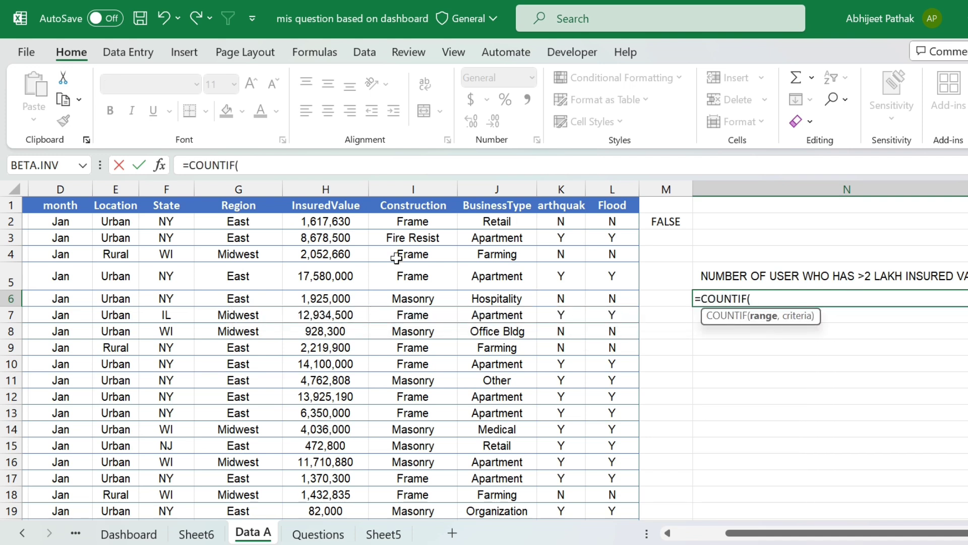
left_click(333, 222)
key("ctrl+shift+Down")
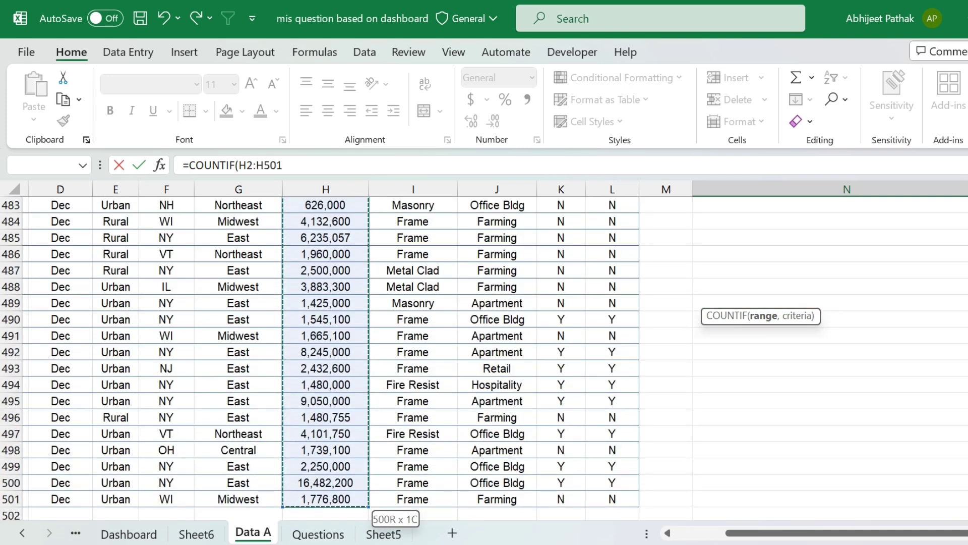
key("ctrl+BackSpace")
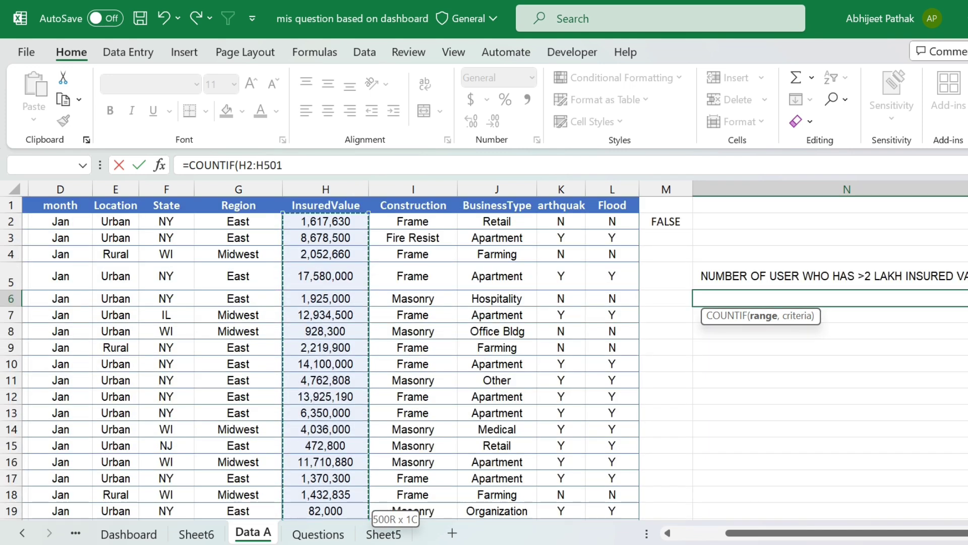
type(",\">200000")
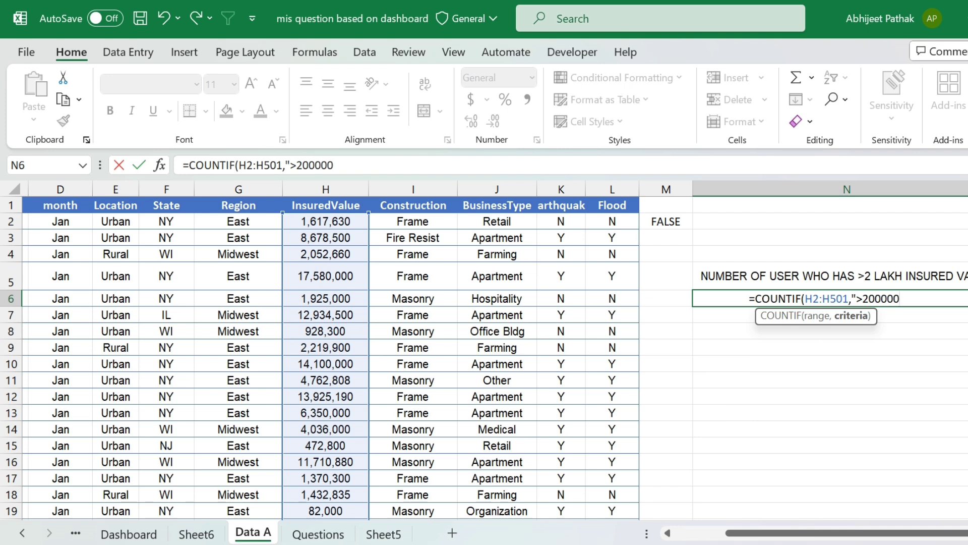
type("\")")
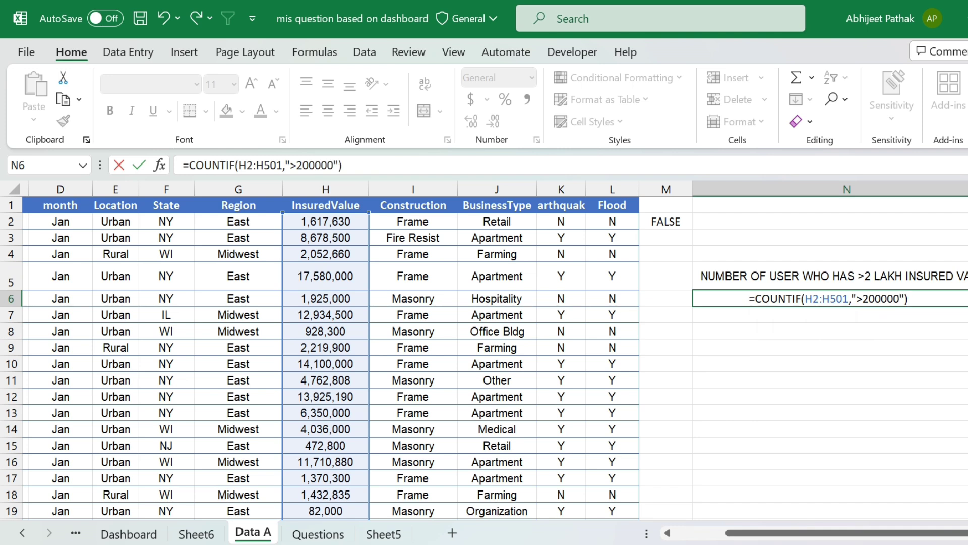
key("Return")
key("Up")
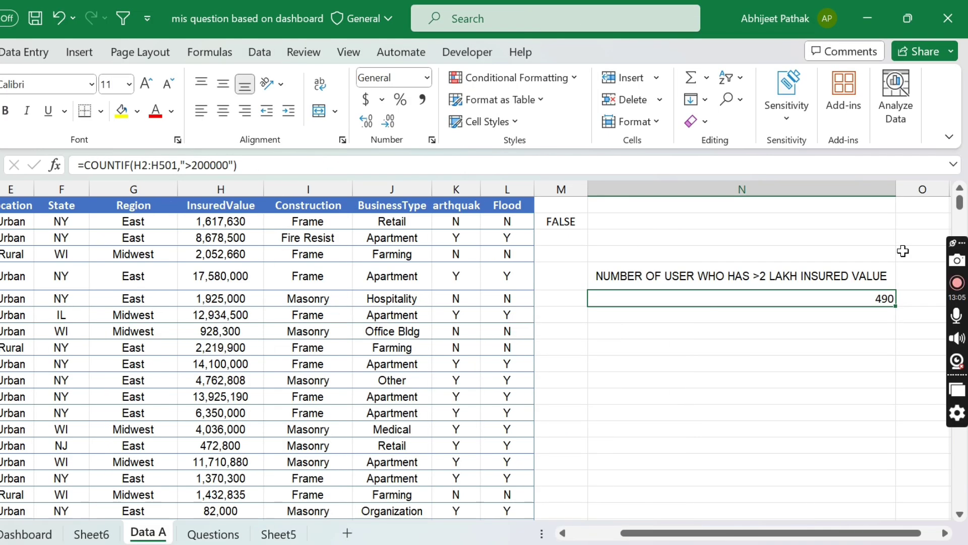
Review the InsuredValue entries and the full row extent of the Data A table against the count in N6
key("Left")
key("Left")
key("Left")
key("Left")
key("Left")
key("Left")
key("Up")
key("Up")
key("Up")
key("Up")
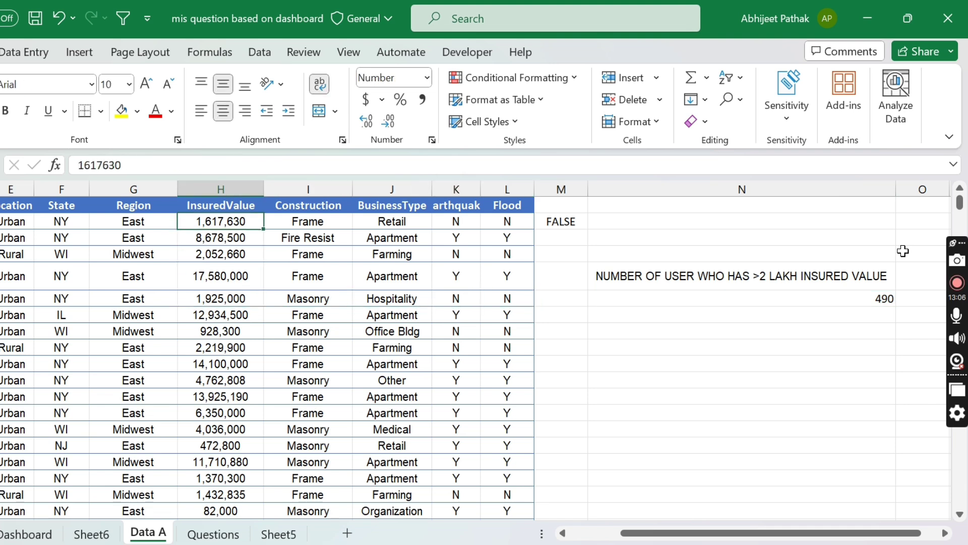
key("ctrl+shift+Down")
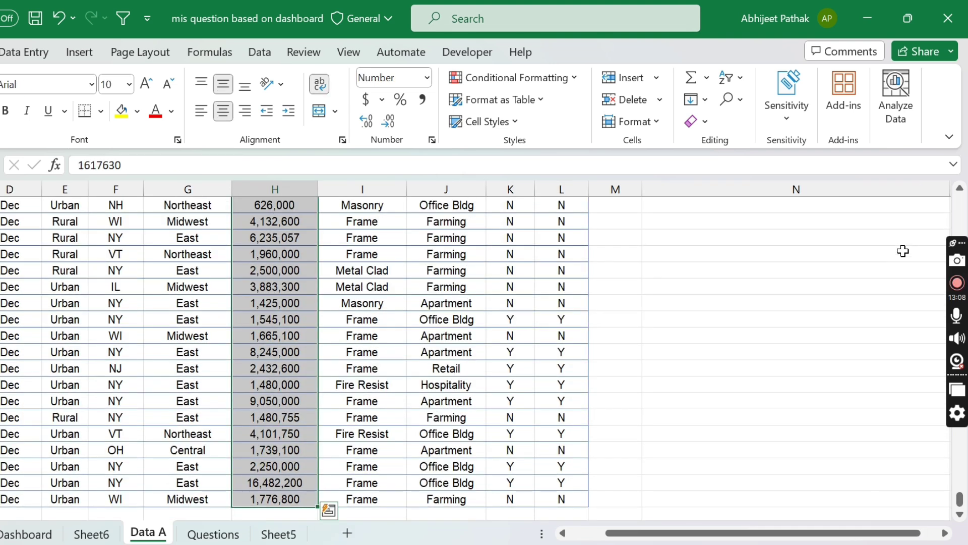
key("ctrl+Home")
key("ctrl+Down")
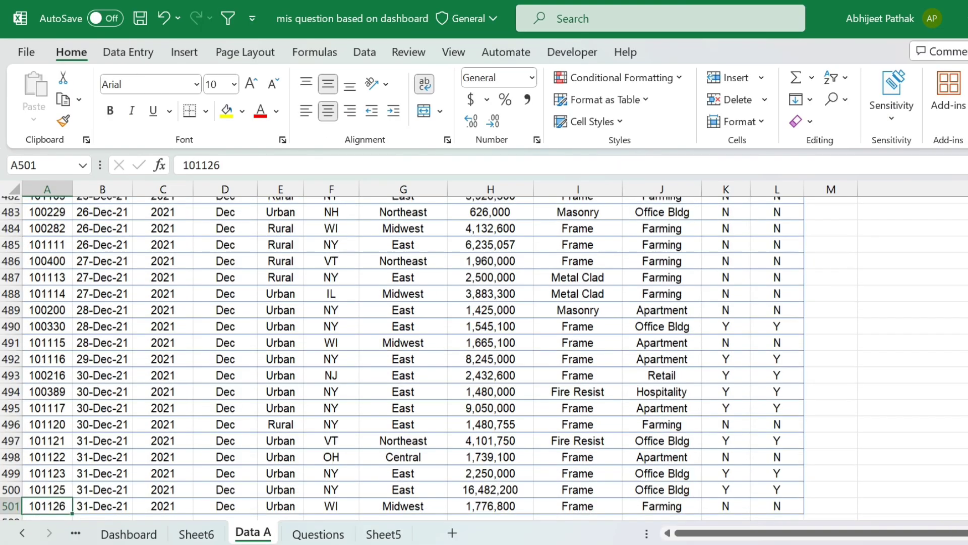
key("Down")
key("Up")
key("ctrl+Home")
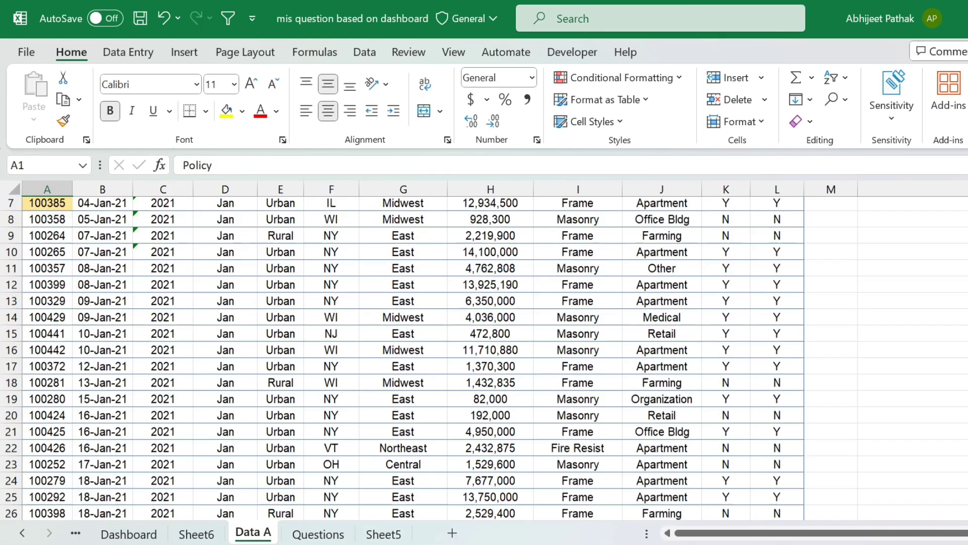
key("Right")
key("Right")
key("Right")
key("Right")
key("Right")
key("Right")
key("Right")
key("Right")
key("Right")
key("Right")
key("Right")
key("Right")
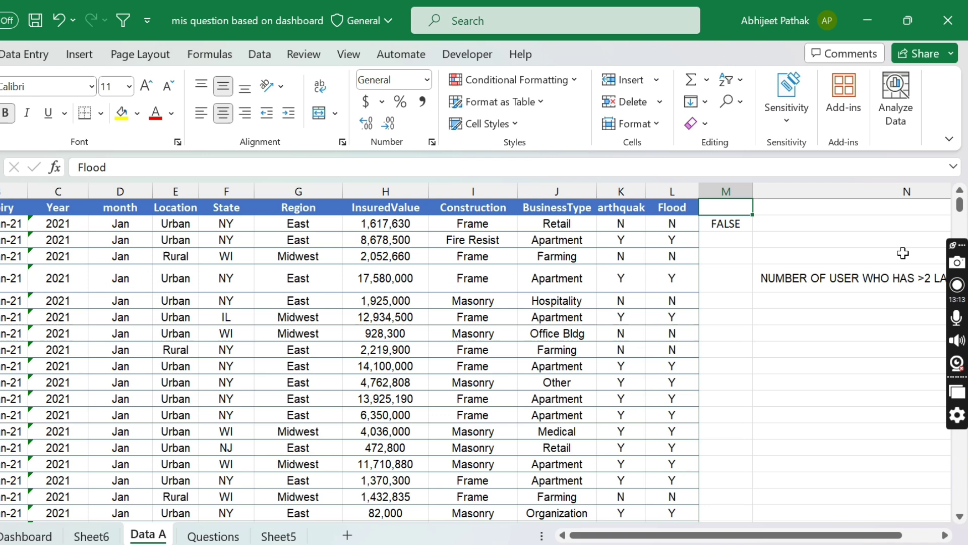
key("Right")
key("Right")
key("Right")
key("Right")
key("Down")
key("Down")
key("Down")
key("Down")
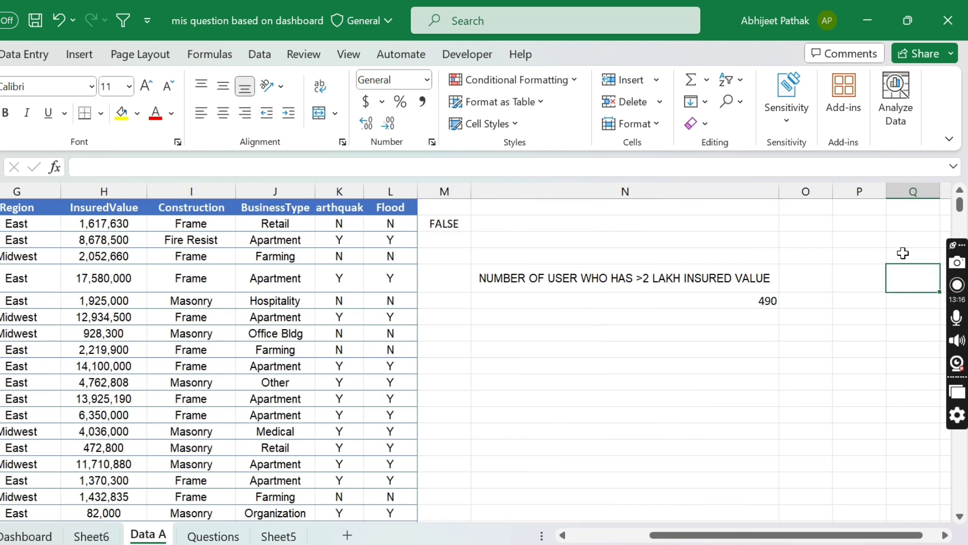
key("Left")
key("Down")
key("Left")
key("Left")
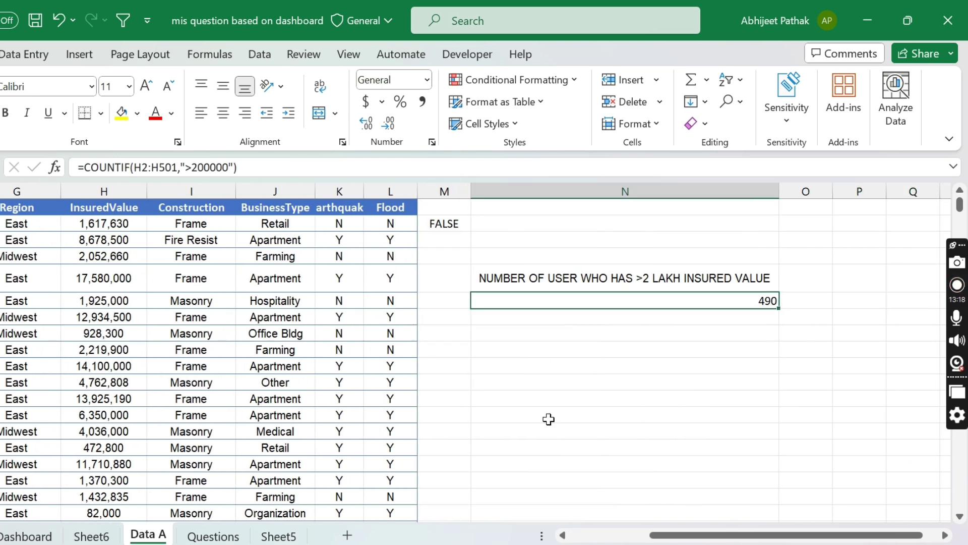
Reread Question 5's earthquake and flood part on the Questions sheet, and examine the Earthquake and Flood columns in Data A
left_click(213, 536)
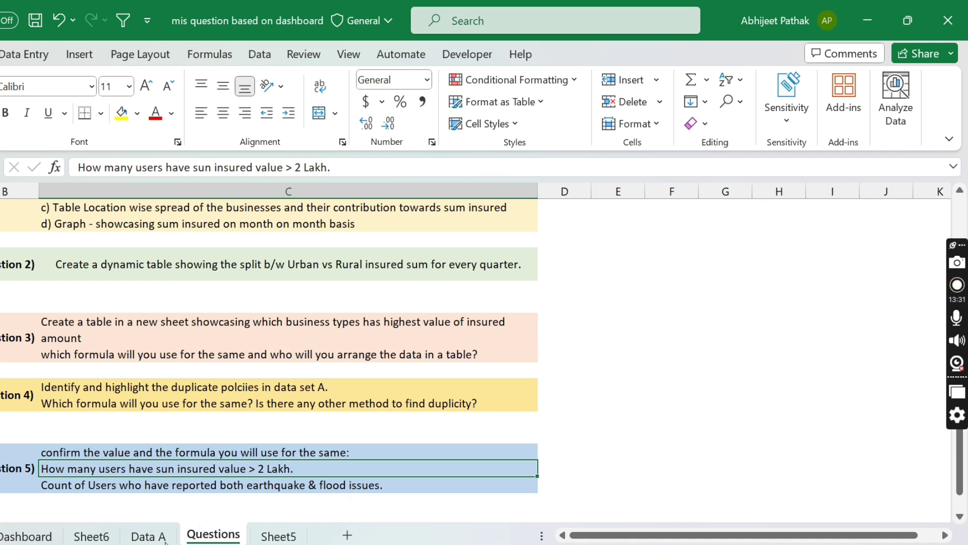
left_click(142, 538)
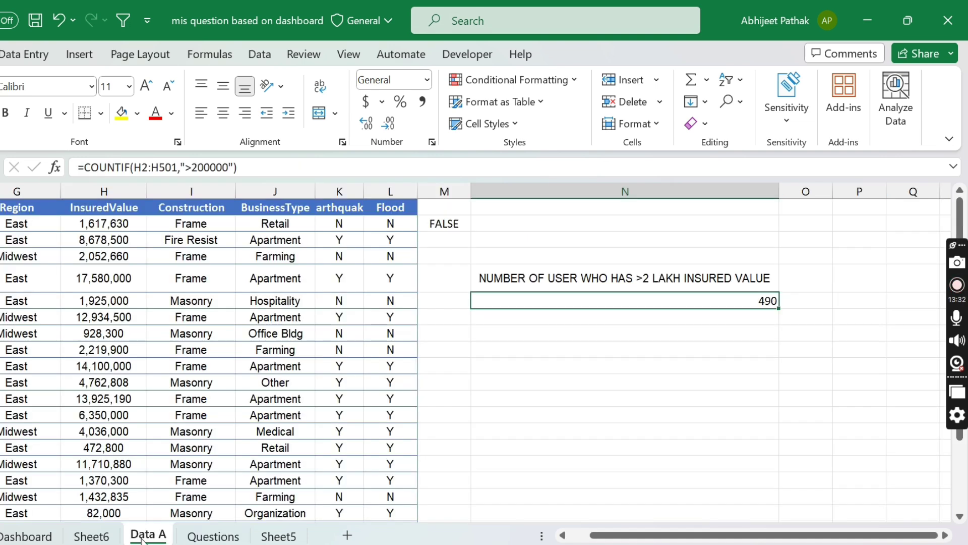
left_click(346, 207)
left_click(345, 224)
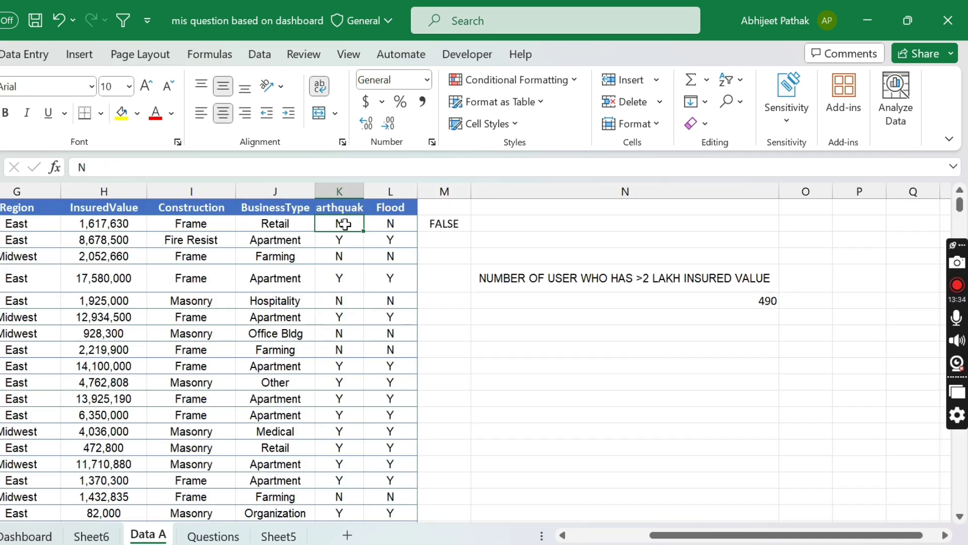
left_click(392, 224)
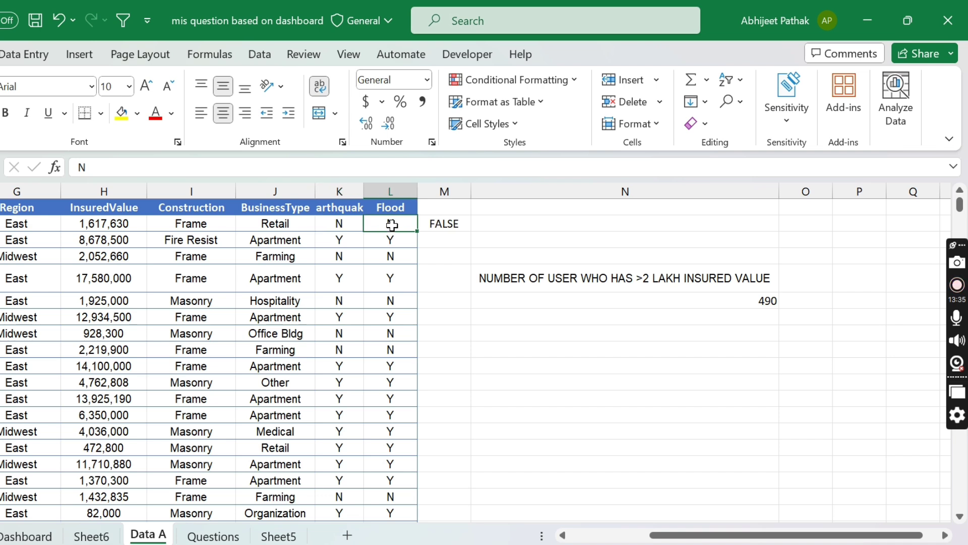
left_click(213, 536)
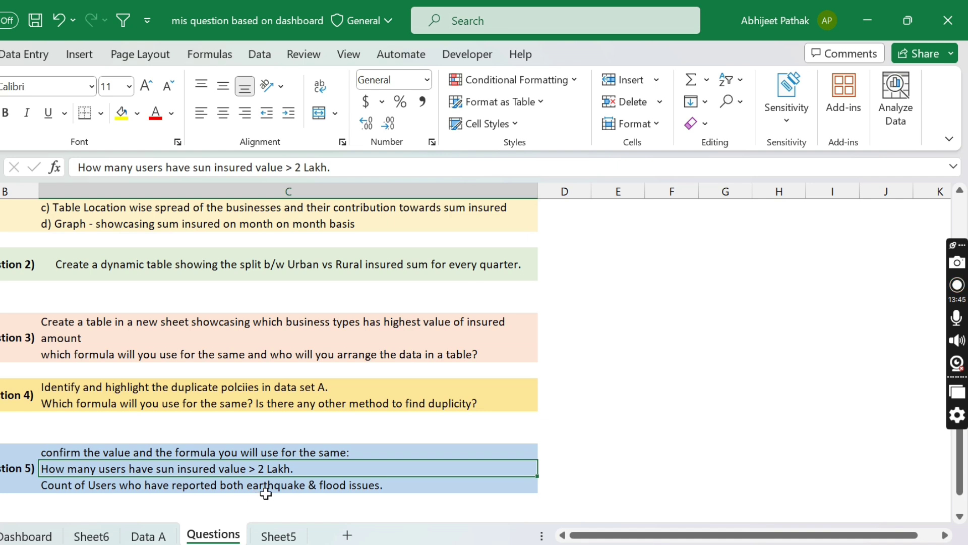
left_click(265, 536)
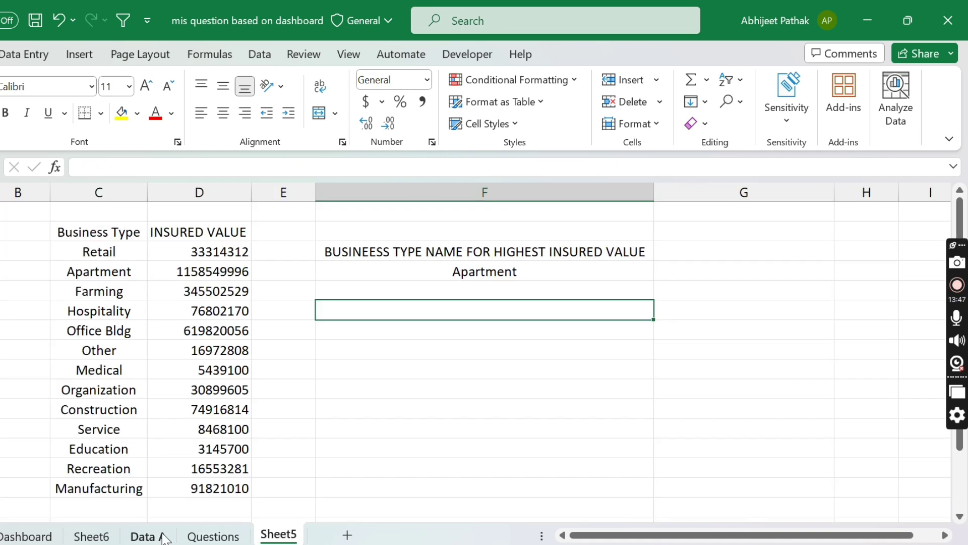
left_click(149, 535)
left_click_drag(343, 224, 385, 220)
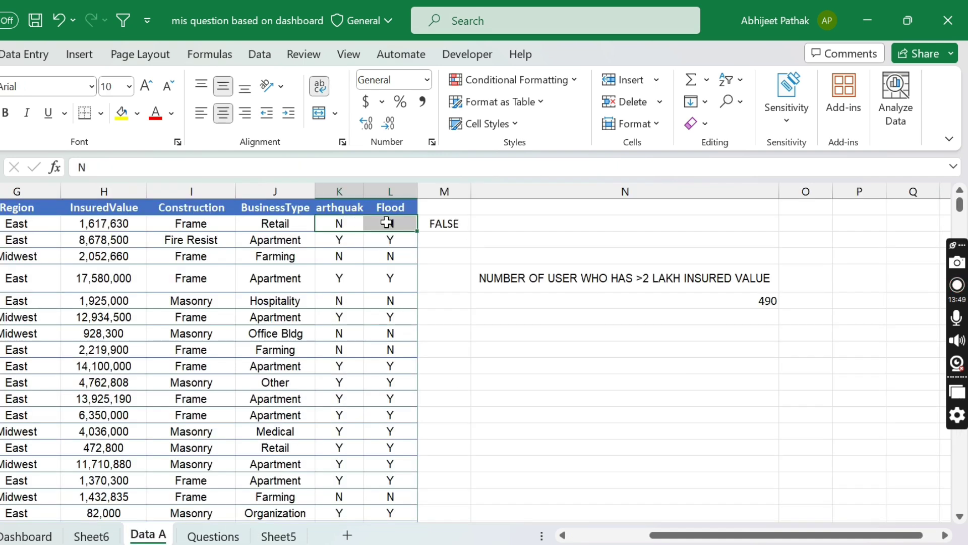
Start a COUNTIFS formula in N9 of Data A with the Earthquake range K2:K501 and the criterion "Y"
left_click(510, 315)
left_click(525, 333)
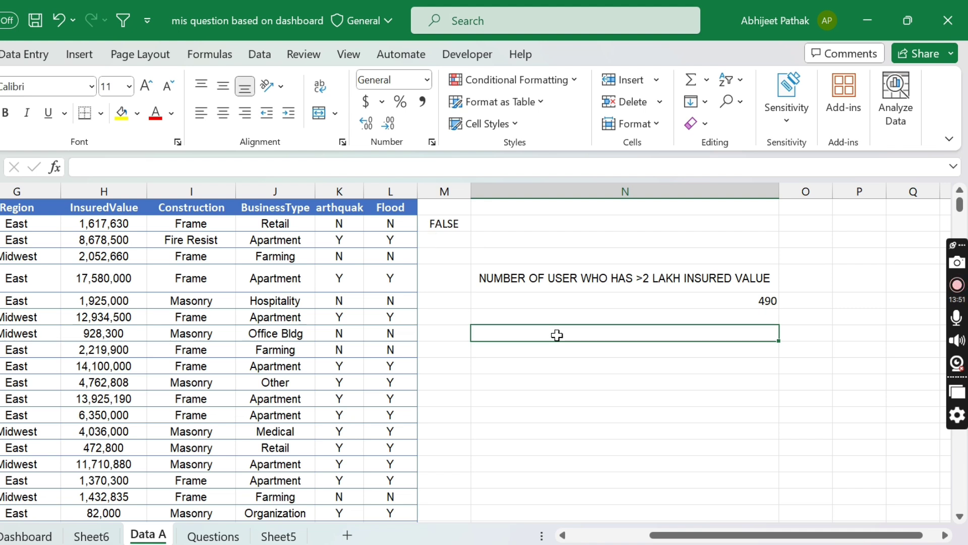
left_click(560, 355)
type("=")
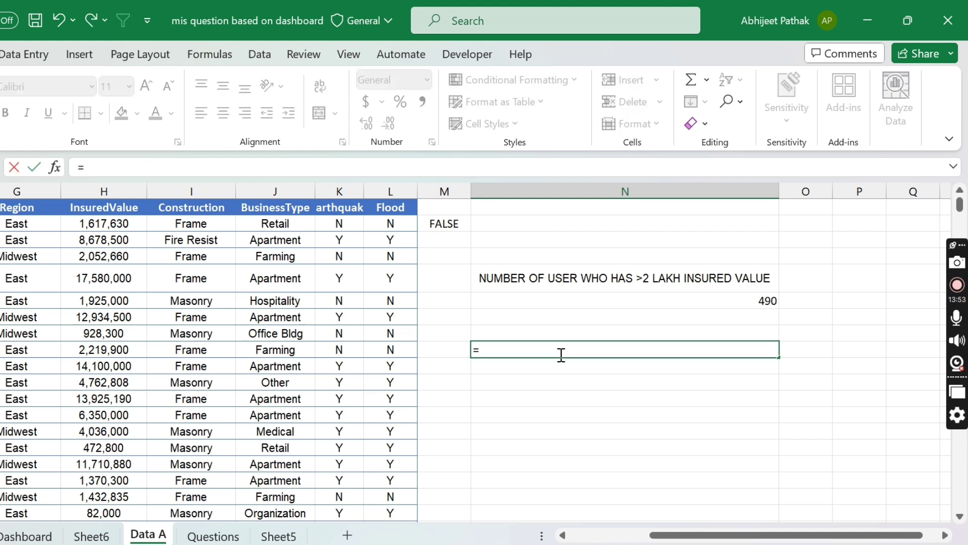
type("COUNTIF(")
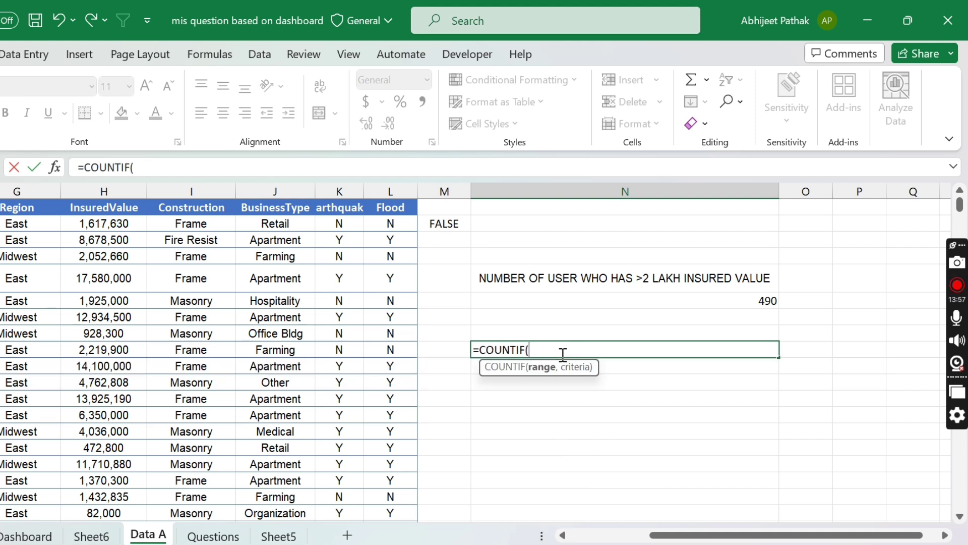
key("BackSpace")
type("S")
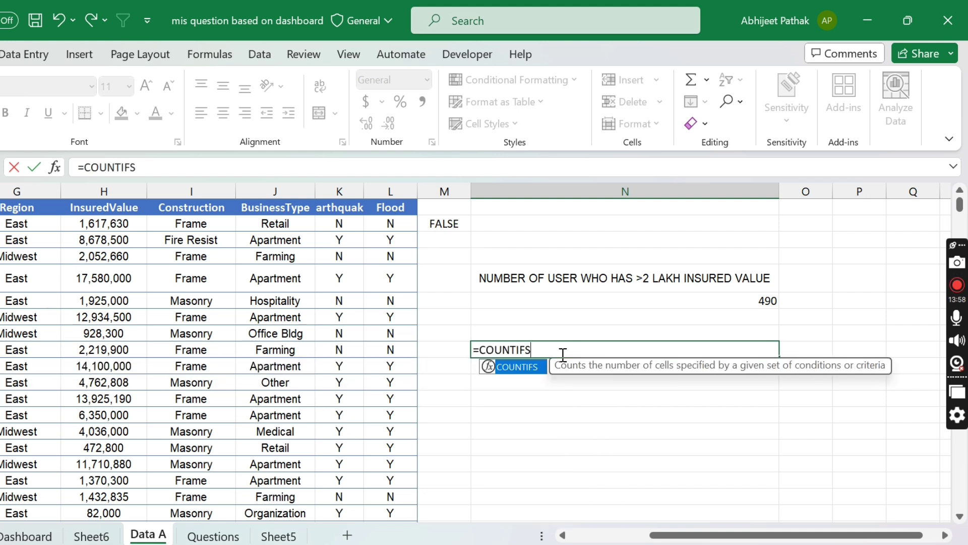
type(",")
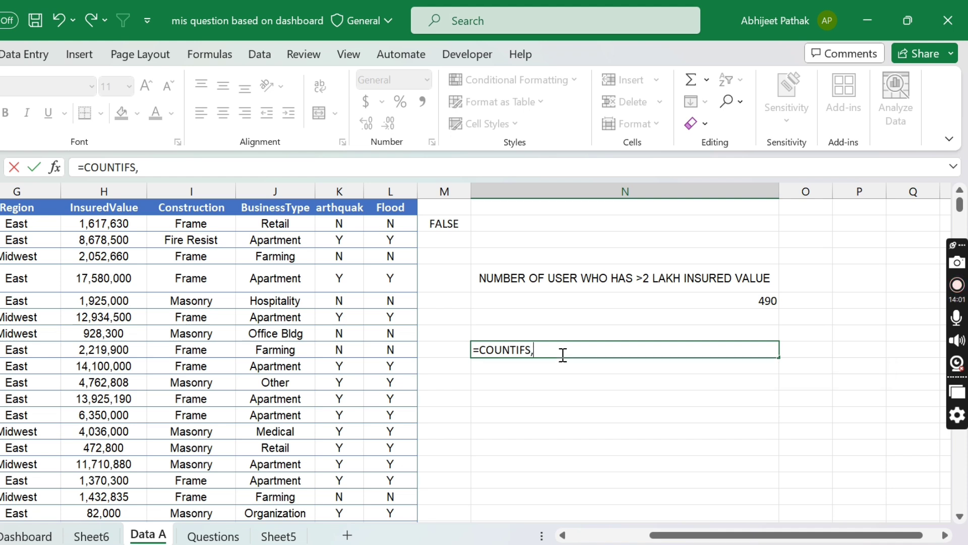
key("BackSpace")
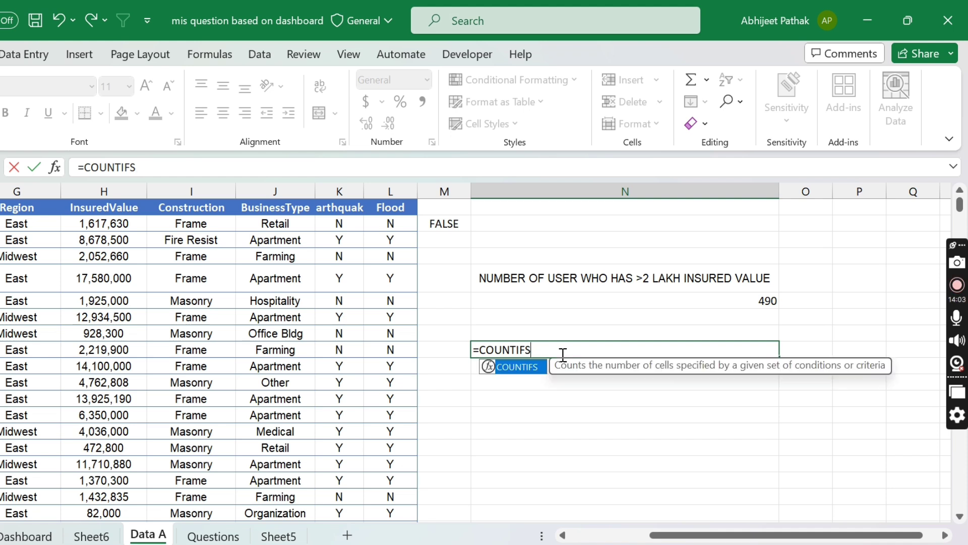
type("(")
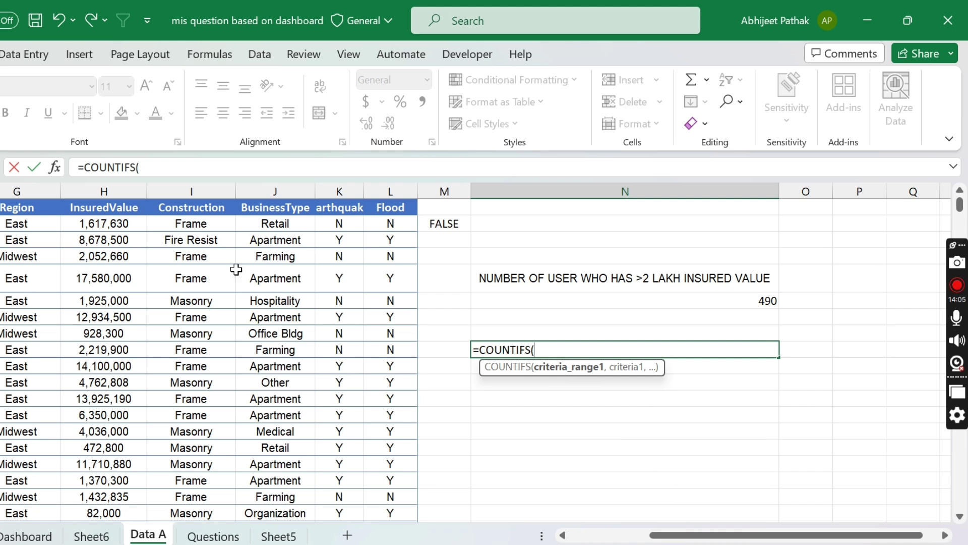
left_click(301, 228)
key("Right")
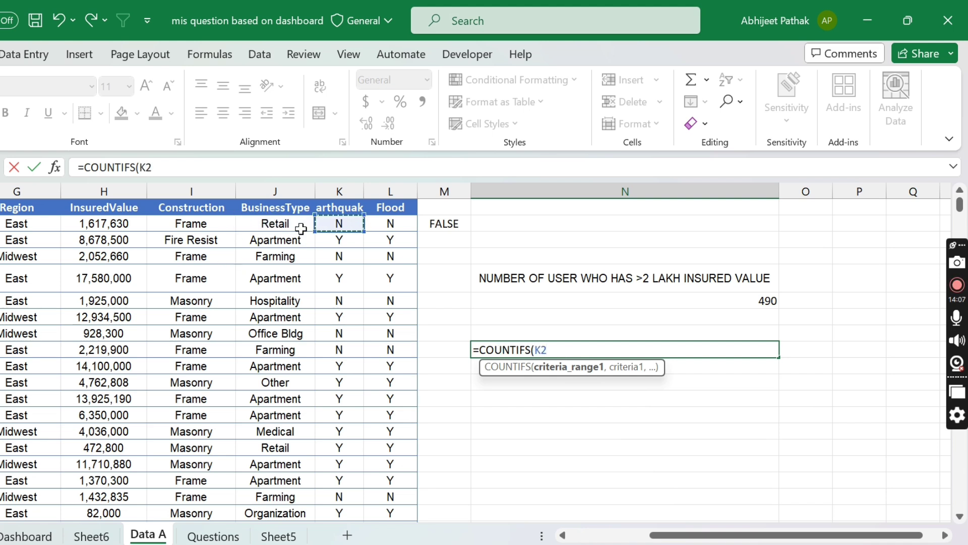
key("ctrl+shift+Down")
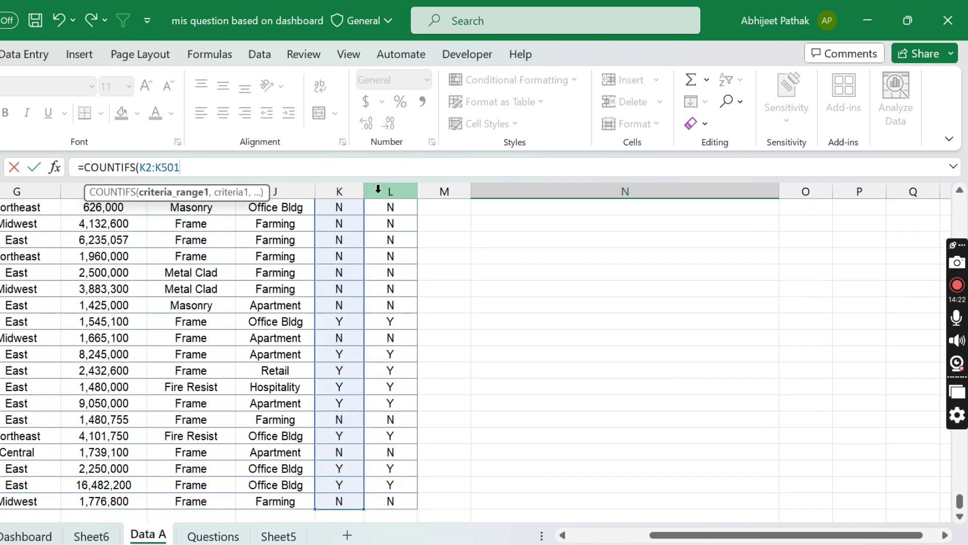
type(",")
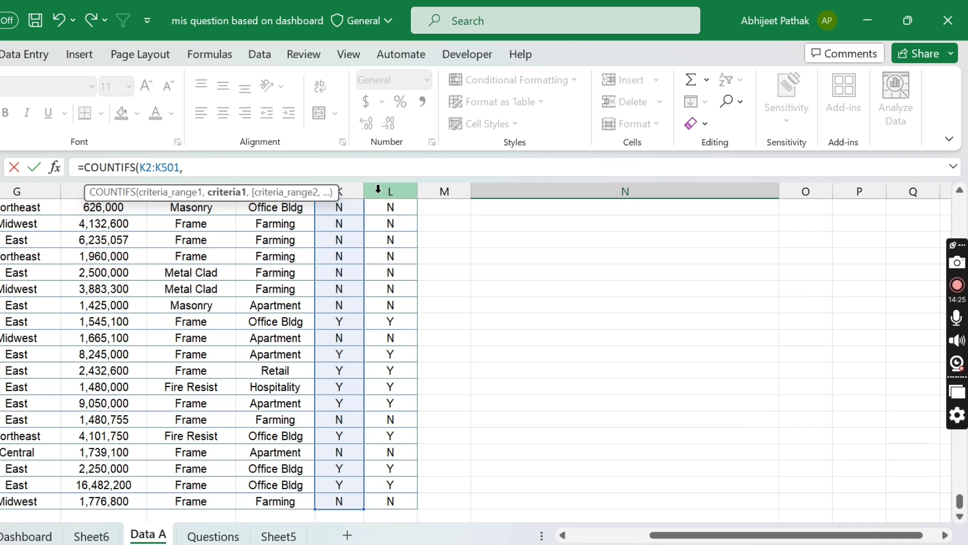
type("\"Y\",")
Complete the COUNTIFS formula with the Flood range L2:L501 and the criterion "Y"
left_click(332, 269)
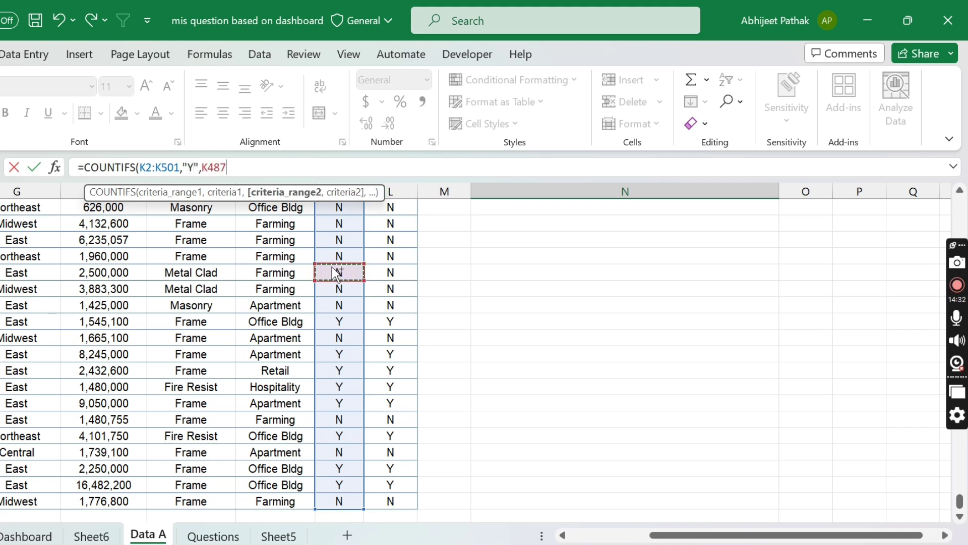
key("ctrl+Up")
key("Right")
key("Down")
key("ctrl+shift+Down")
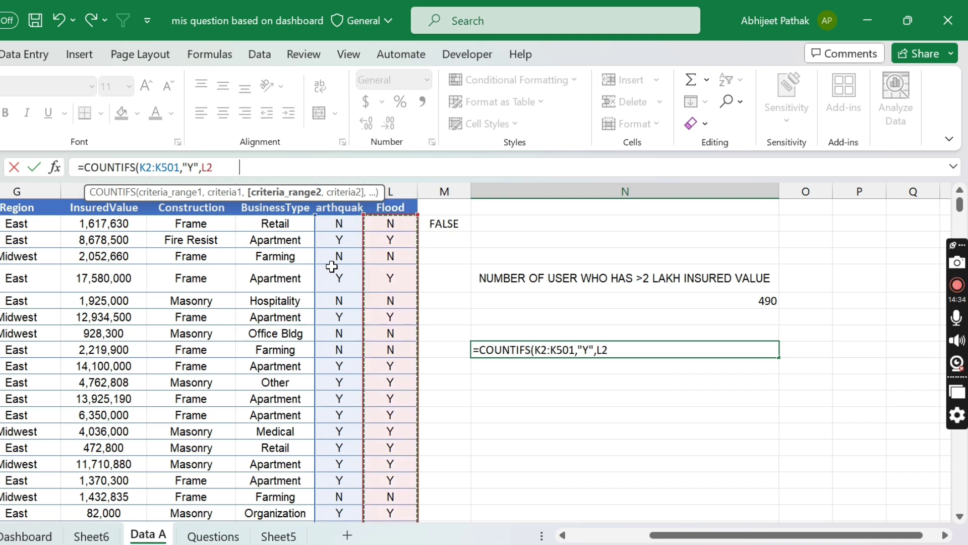
type(",")
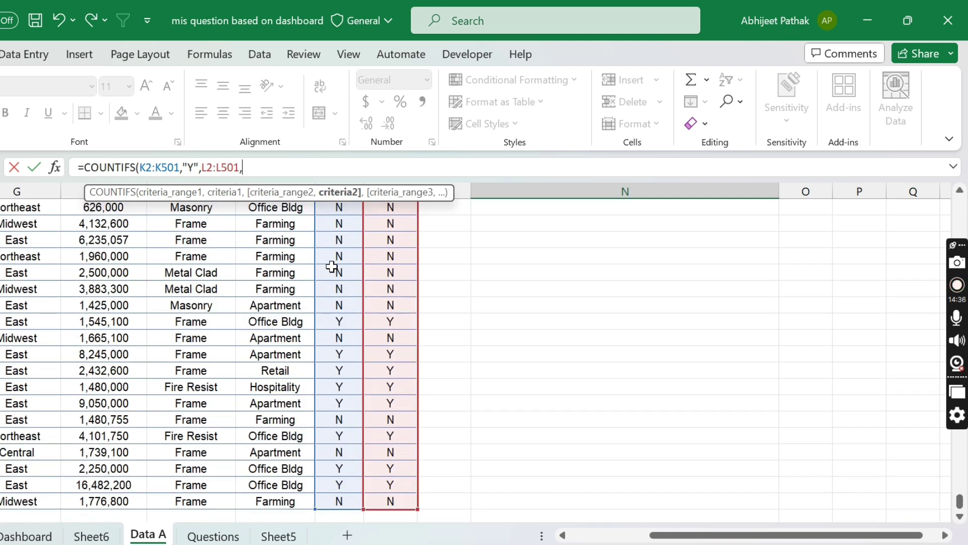
type("\"Y\")")
key("Return")
key("Up")
key("Up")
key("Up")
key("Up")
key("Down")
key("Down")
key("Down")
key("Up")
key("Up")
key("Up")
key("Up")
key("Up")
key("Up")
key("Up")
key("Up")
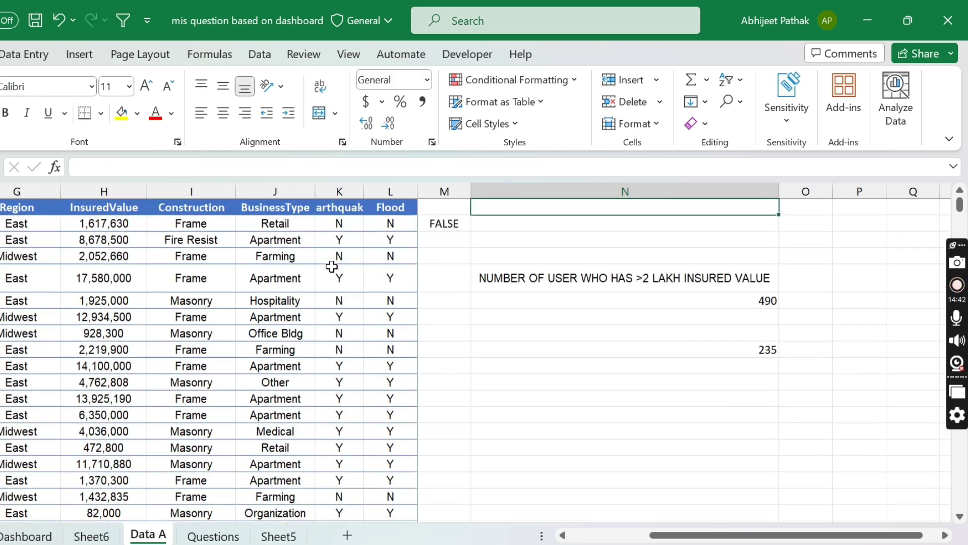
key("Left")
key("Left")
key("Left")
key("Left")
key("ctrl+shift+l")
key("Right")
key("Down")
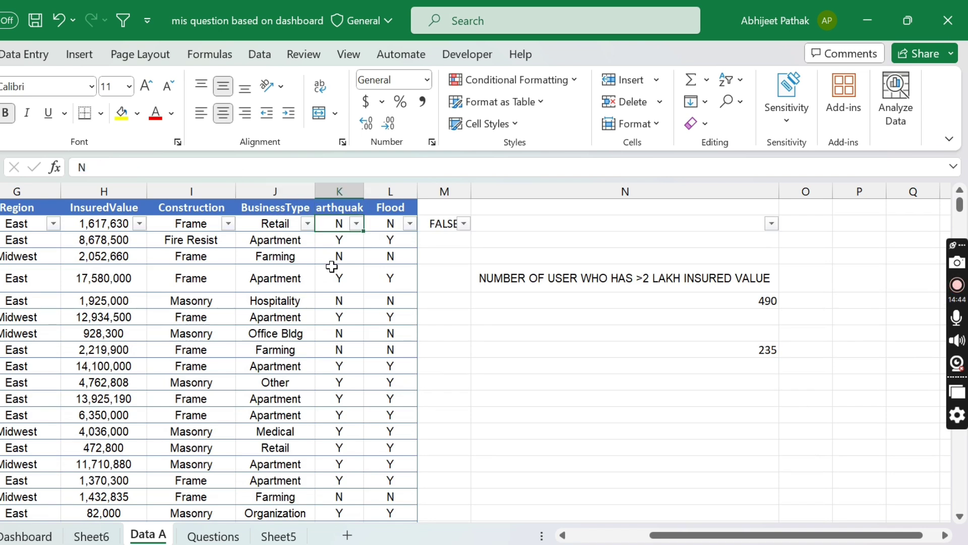
key("ctrl+z")
key("ctrl+shift+l")
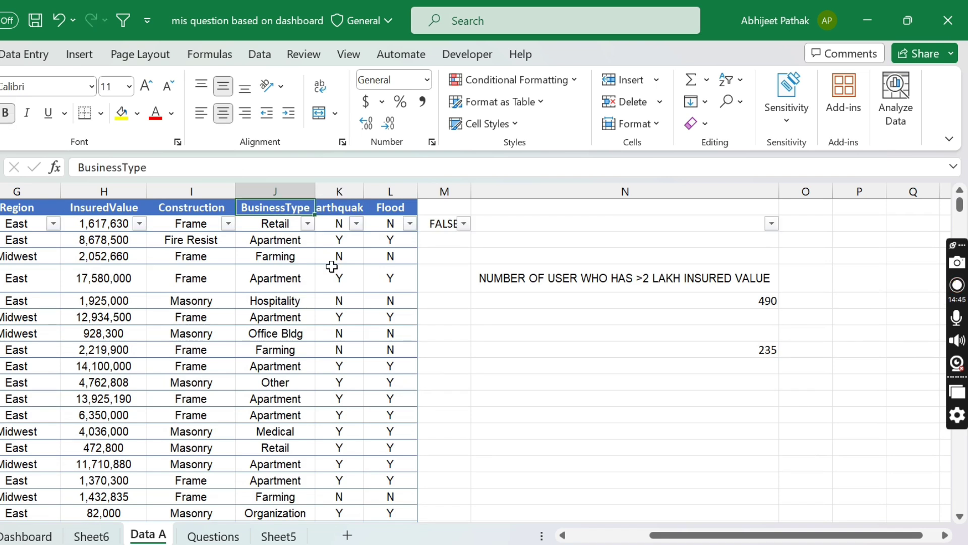
key("ctrl+shift+l")
Turn on filters for the table's header row in row 1, from Policy through Flood
key("ctrl+Left")
key("ctrl+shift+Right")
key("ctrl+shift+l")
Filter the Earthquake column to show only the rows marked Y
key("Right")
key("Right")
key("Right")
key("Right")
key("Right")
key("Right")
key("Right")
key("Right")
key("Right")
key("Right")
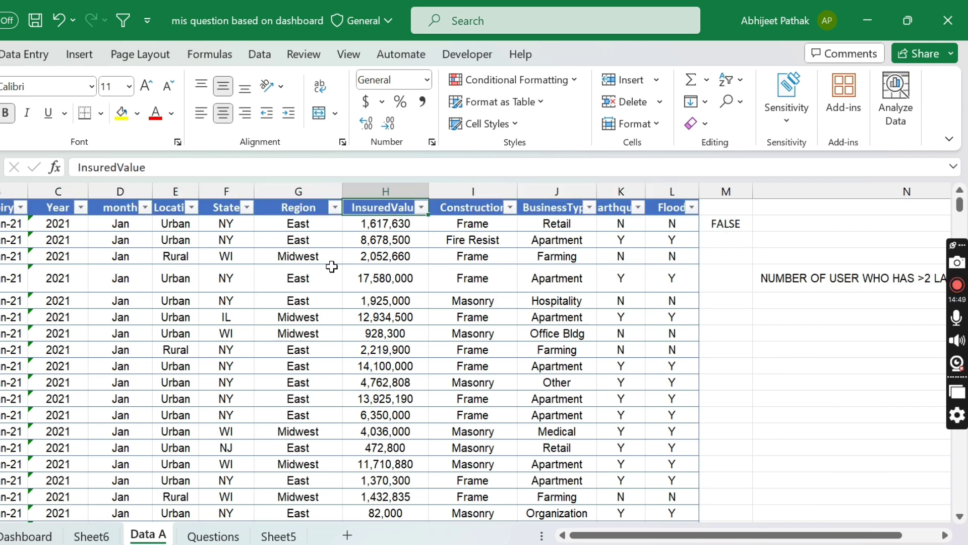
key("alt+Down")
key("Down")
key("Down")
key("Down")
key("Down")
key("Down")
key("Down")
key("Down")
key("Down")
key("Down")
key("Down")
key("Down")
key("Up")
key("Up")
key("space")
key("Down")
key("Down")
key("space")
key("Return")
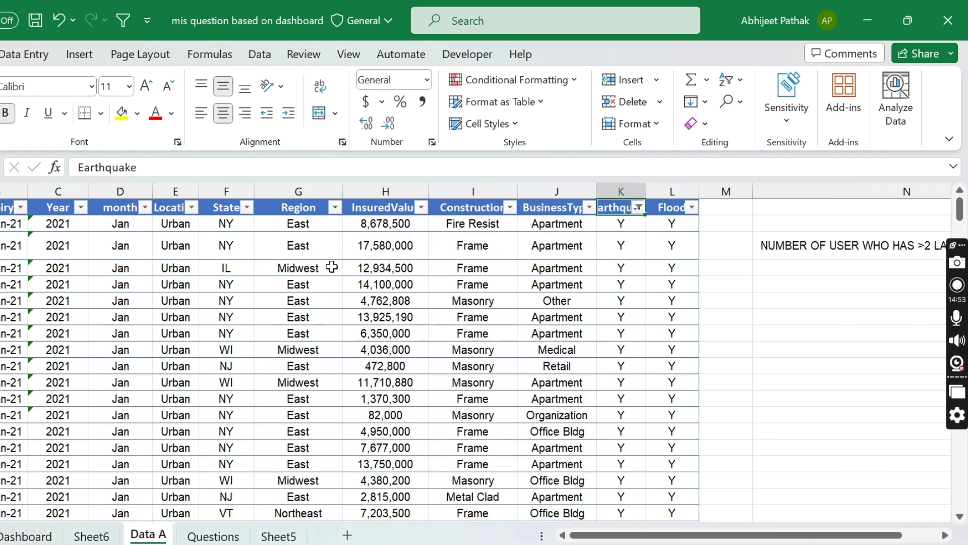
Filter the Flood column to show only the rows marked Y
key("Right")
key("alt+Down")
key("Down")
key("Down")
key("Down")
key("Down")
key("Down")
key("Down")
key("space")
key("Down")
key("Down")
key("space")
key("Return")
Count the Flood column's entries with COUNTA over L3:L500 in the empty cell directly below the column
key("Down")
key("ctrl+shift+Down")
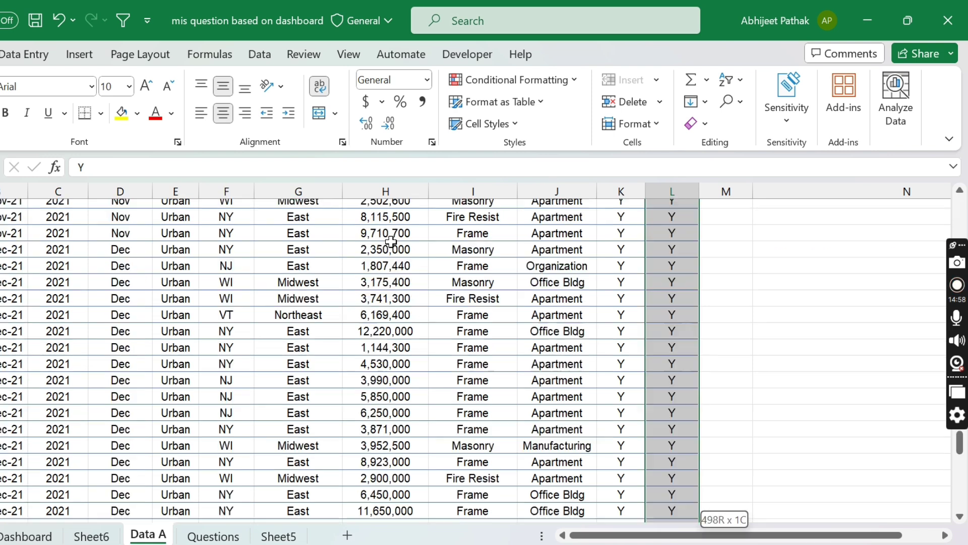
key("Down")
key("ctrl+Down")
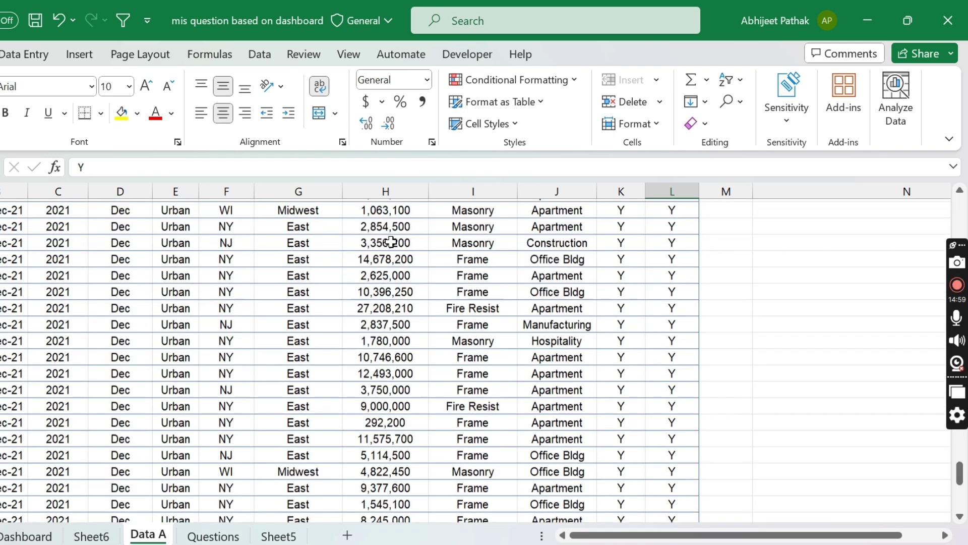
key("Down")
type("=CO")
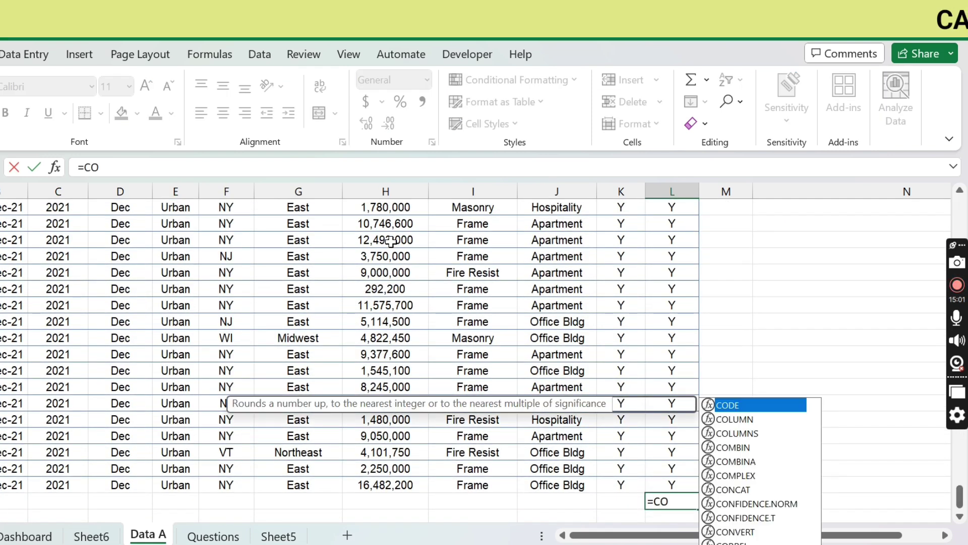
type("UNTA(")
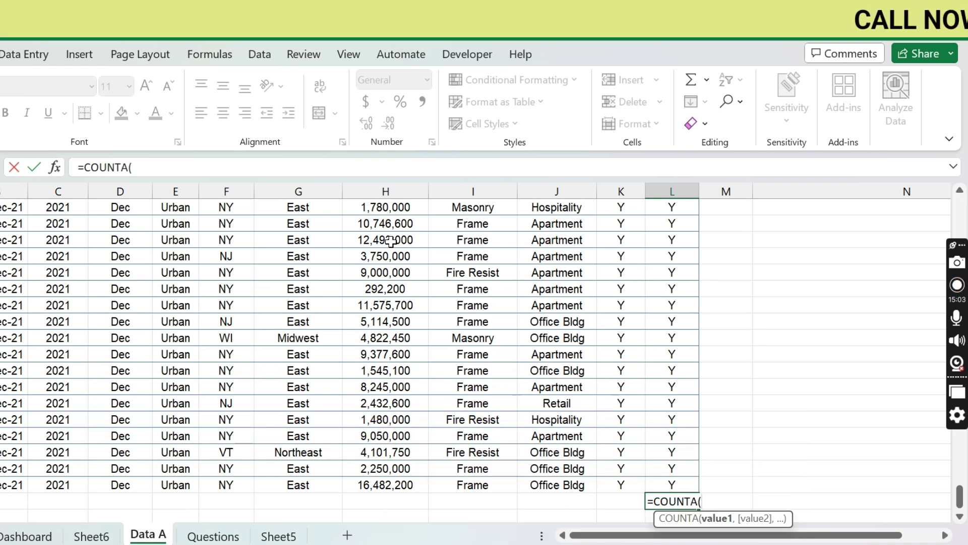
key("Up")
key("ctrl+Up")
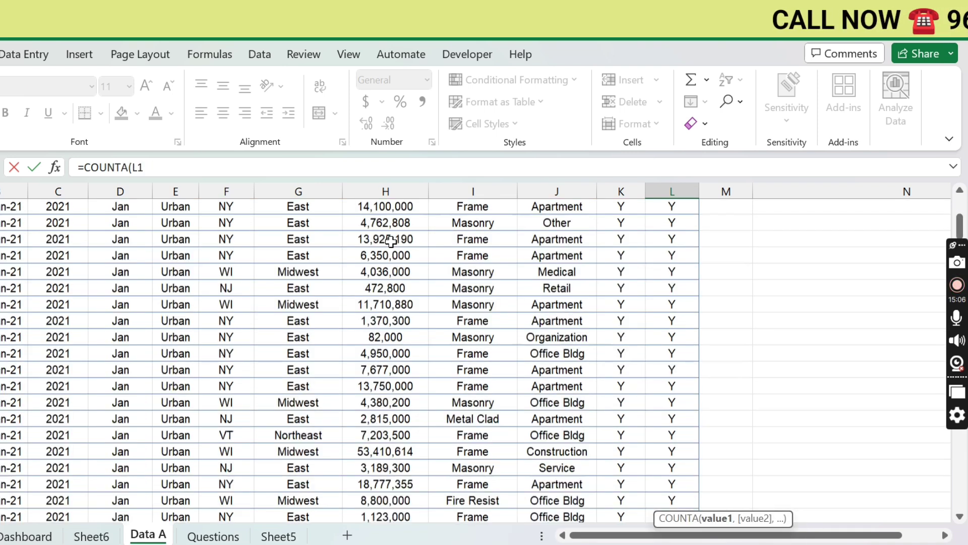
key("ctrl+shift+Down")
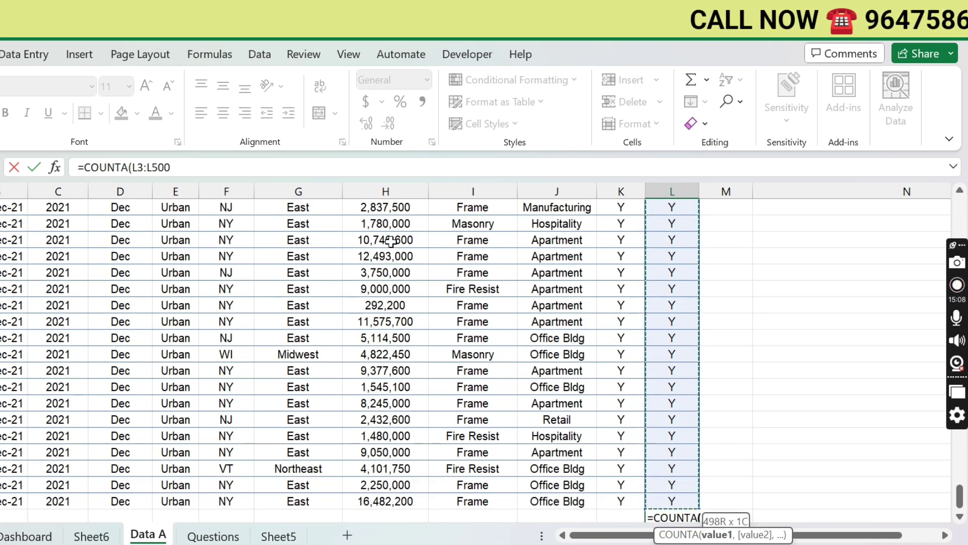
key("Return")
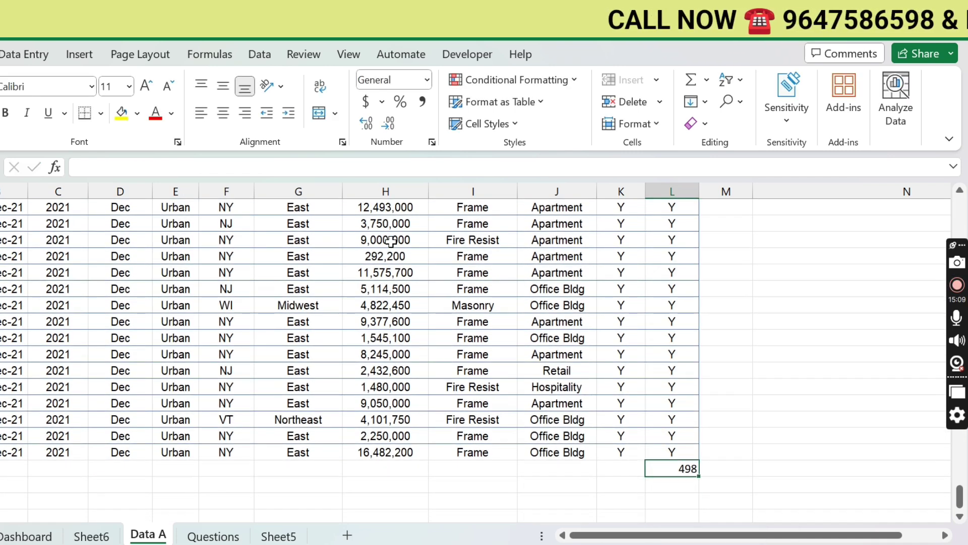
Replace the COUNTA formula below the Flood column with the start of a SUBTOTAL formula using function 3 (COUNTA)
key("Up")
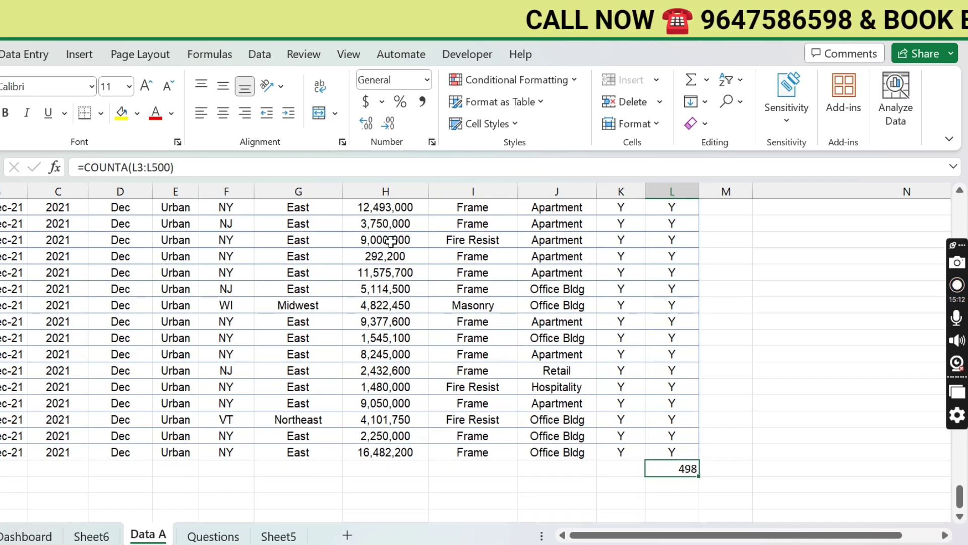
key("Up")
key("Down")
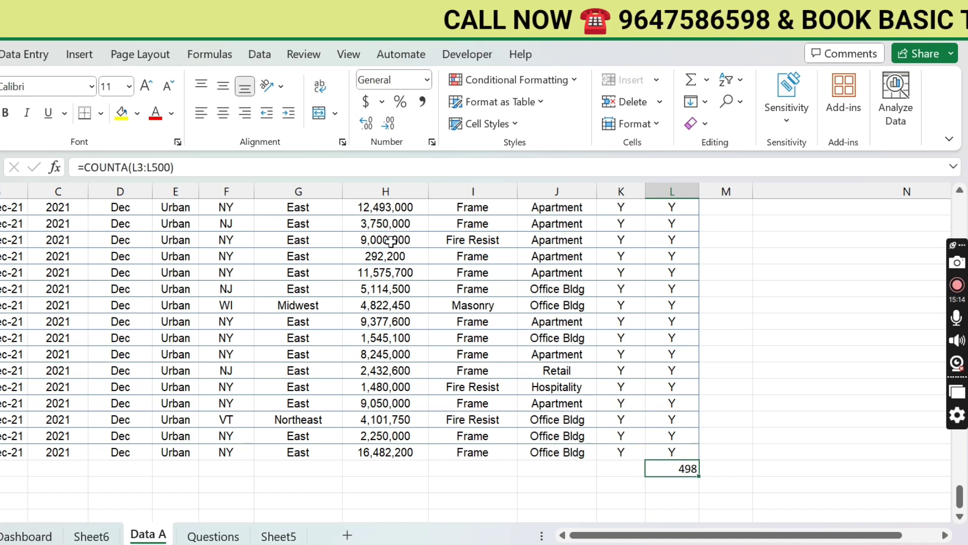
key("Delete")
type("=SUBT")
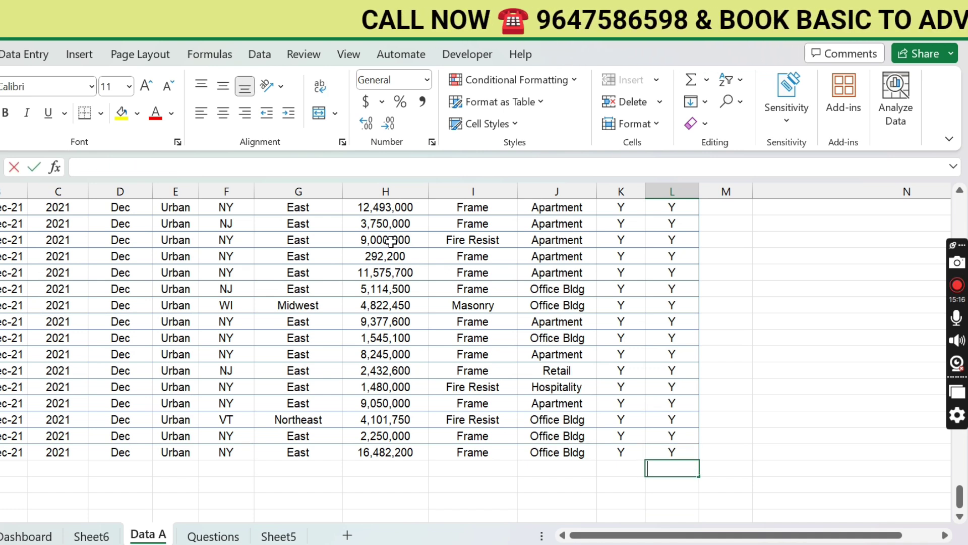
type("O")
key("Tab")
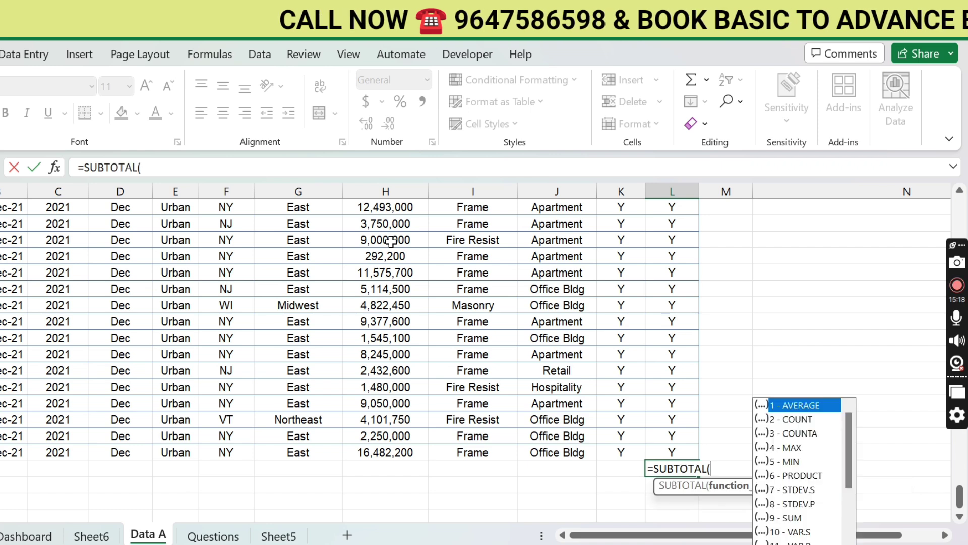
key("Down")
key("Down")
key("Tab")
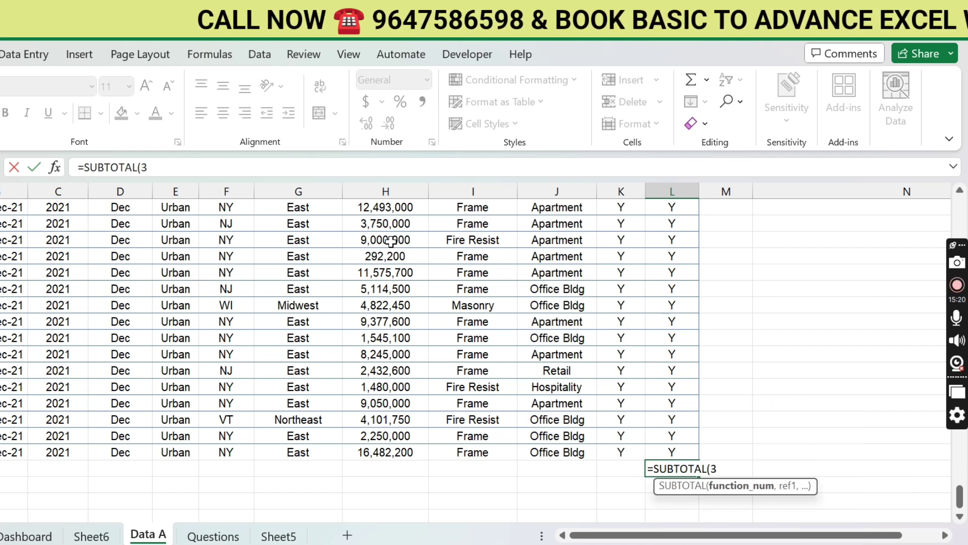
Complete the SUBTOTAL formula with the Flood range L3:L500 to count only the filtered rows
type(",")
key("Up")
key("ctrl+shift+Up")
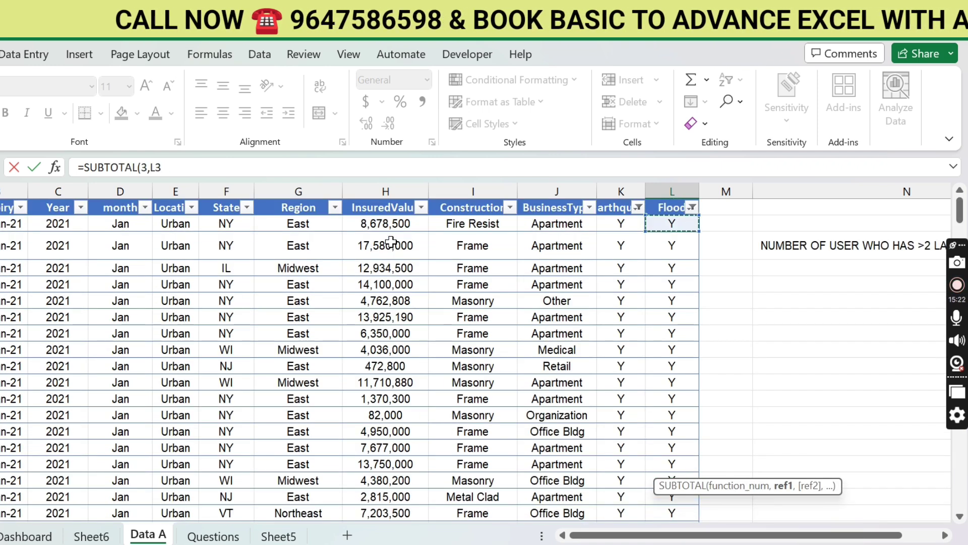
scroll(390, 241, "down", 5)
scroll(391, 241, "down", 20)
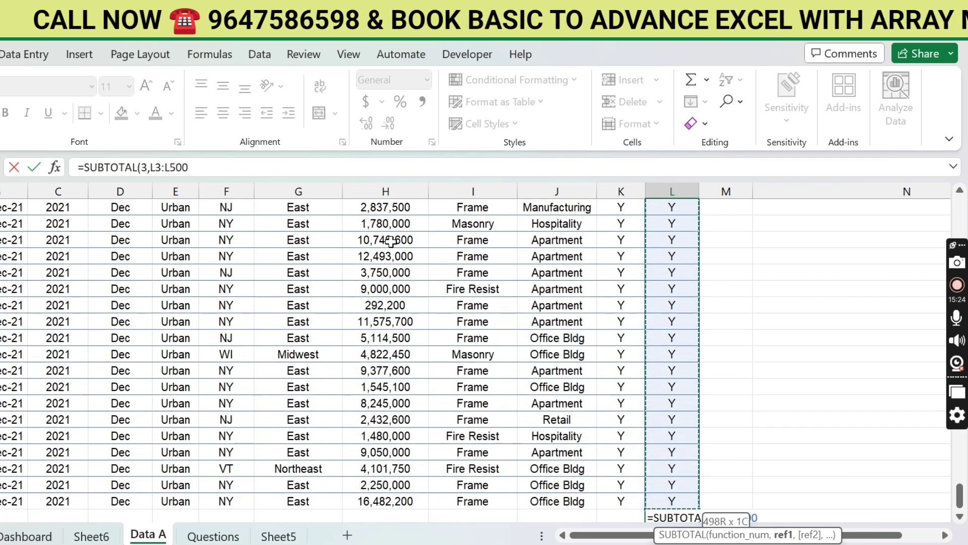
key("ctrl+Return")
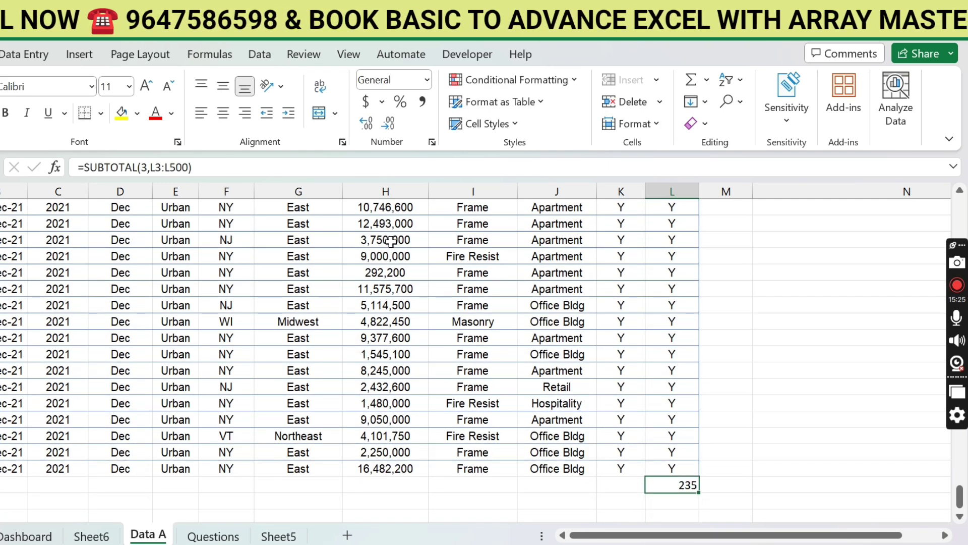
Clear the SUBTOTAL formula below the Flood column and return to the header row
key("Delete")
key("ctrl+Up")
key("ctrl+Up")
key("Right")
key("Right")
key("Right")
key("Right")
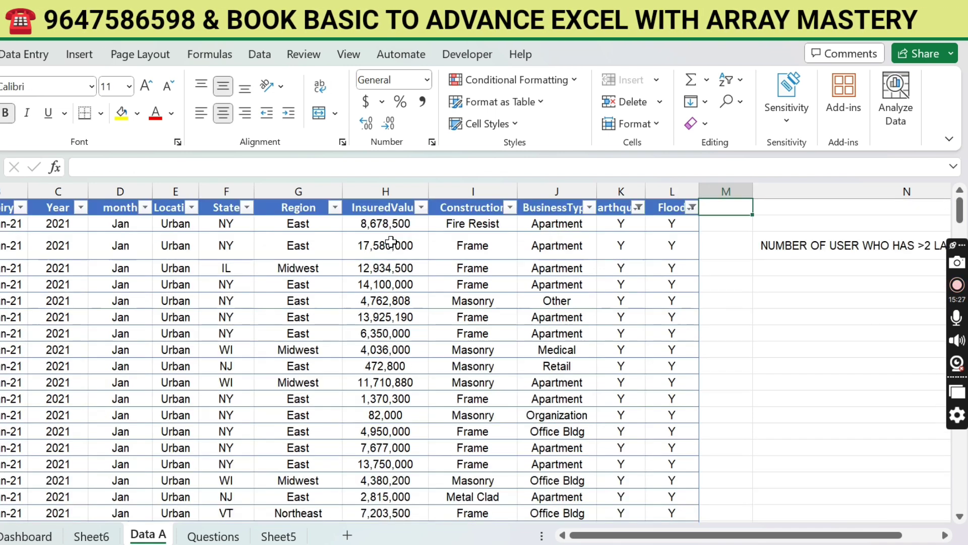
Turn off the table's header-row filters so that all rows are shown again
key("Down")
key("Down")
key("Left")
key("Left")
key("Left")
key("Right")
key("Down")
key("Up")
key("Left")
key("Left")
key("Up")
key("Up")
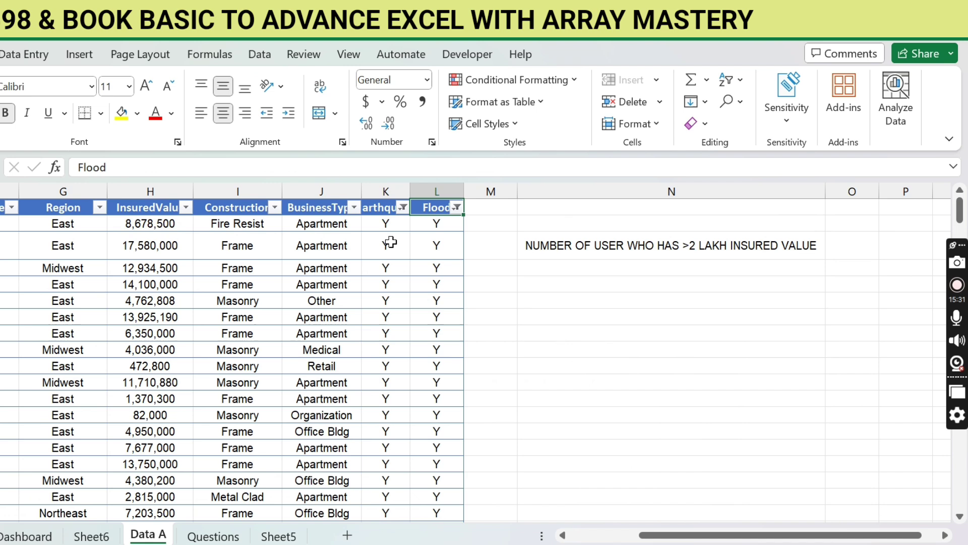
key("ctrl+shift+l")
Select the COUNTIFS cell in column N and review its Earthquake and Flood criteria
key("Down")
key("Down")
key("Down")
key("Down")
key("Down")
key("Down")
key("Down")
key("Right")
key("Right")
key("Right")
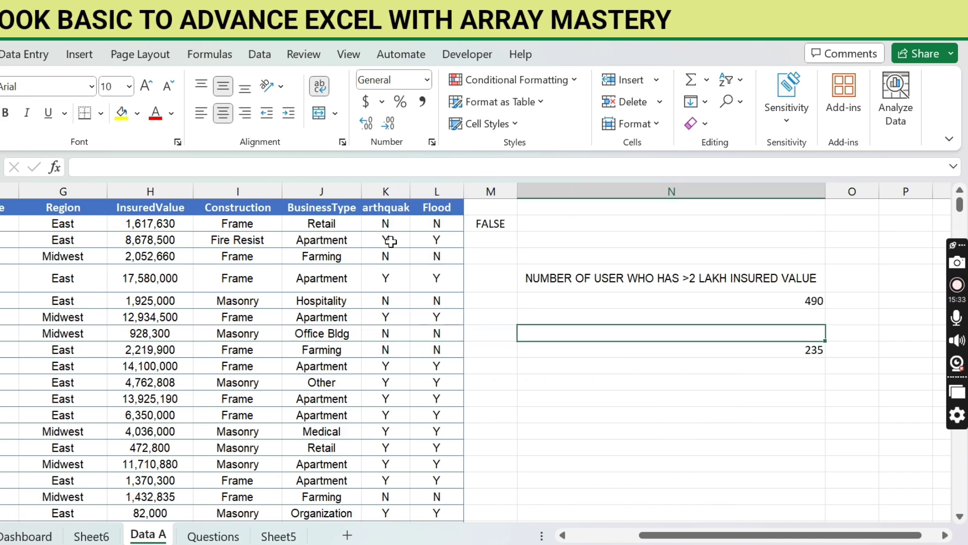
key("Left")
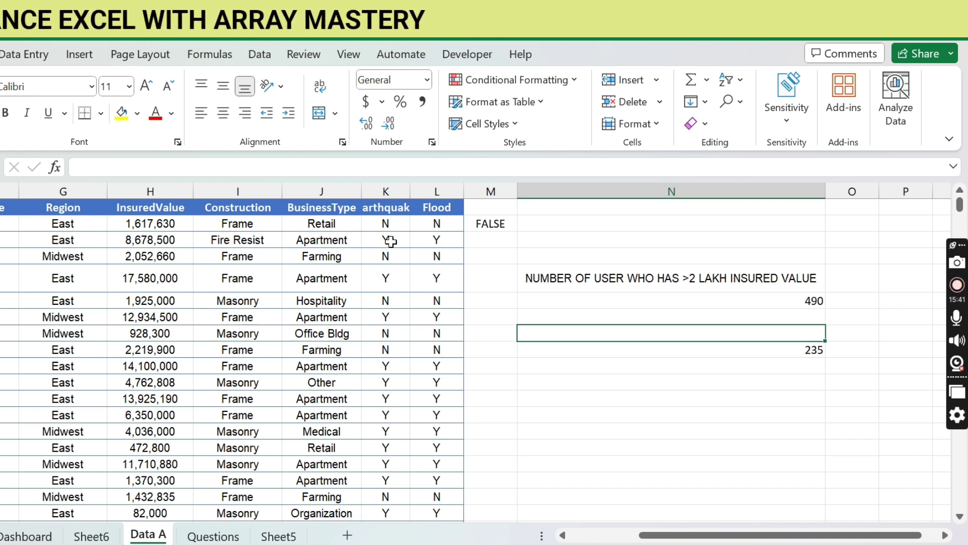
key("Down")
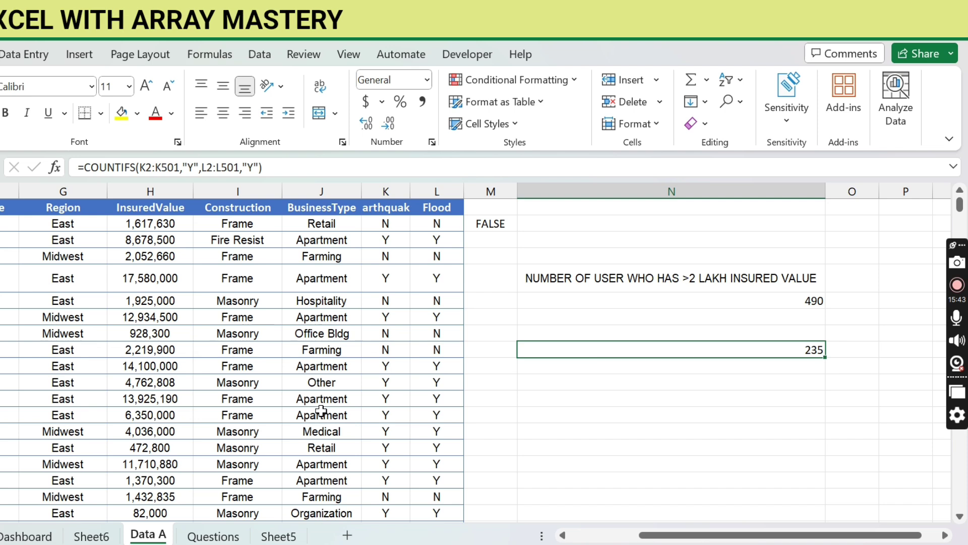